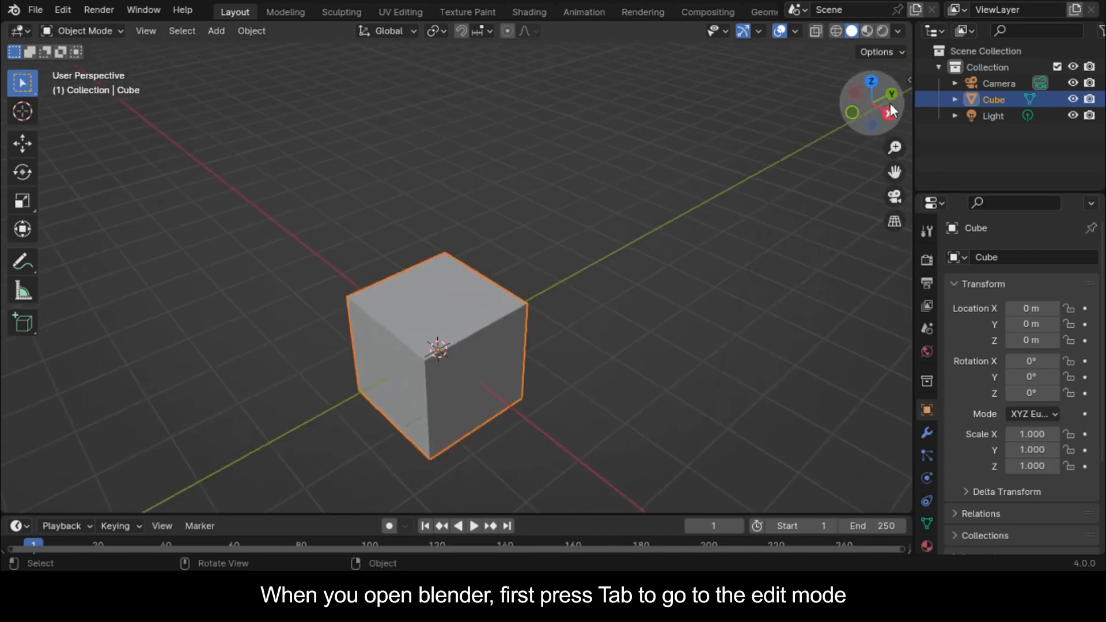
- Delete the top face and one adjacent side face of the default cube in face selection mode
key("Tab")
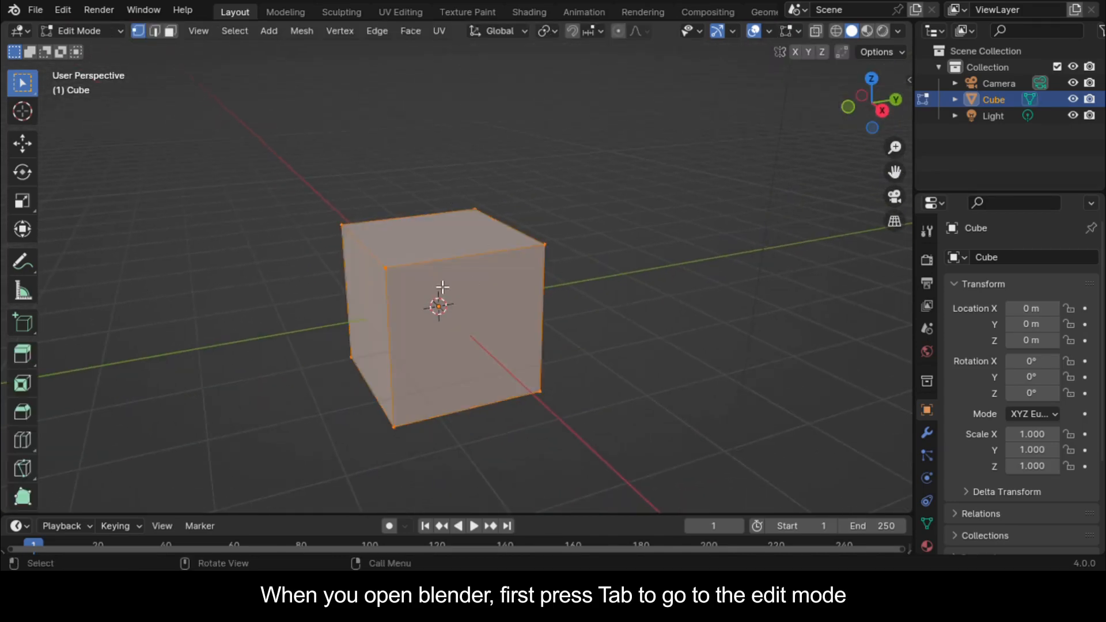
key("3")
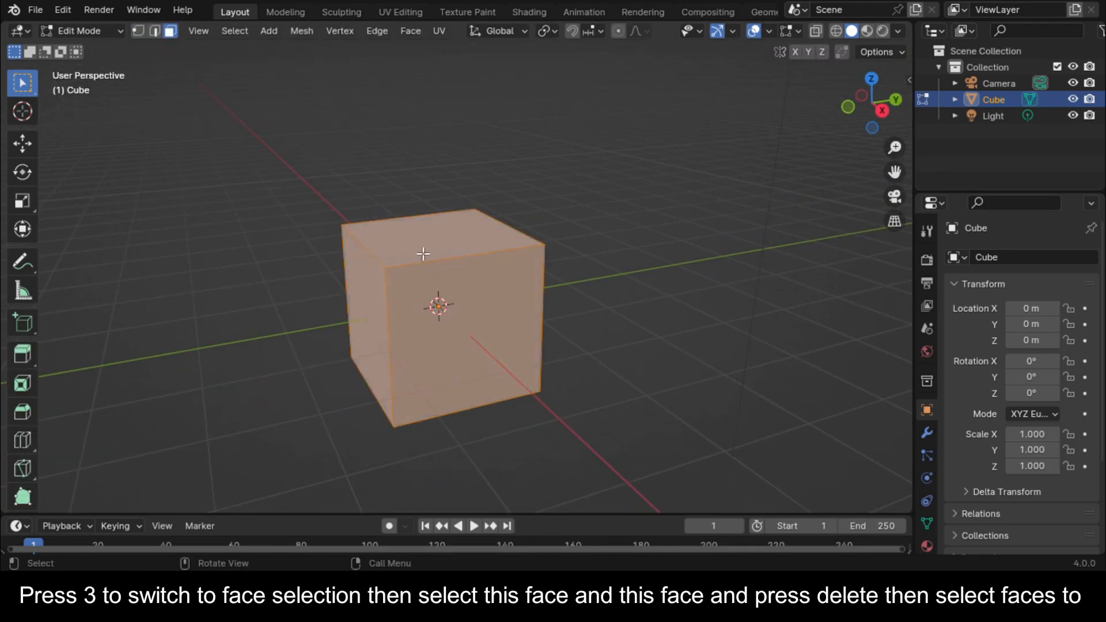
left_click(433, 236)
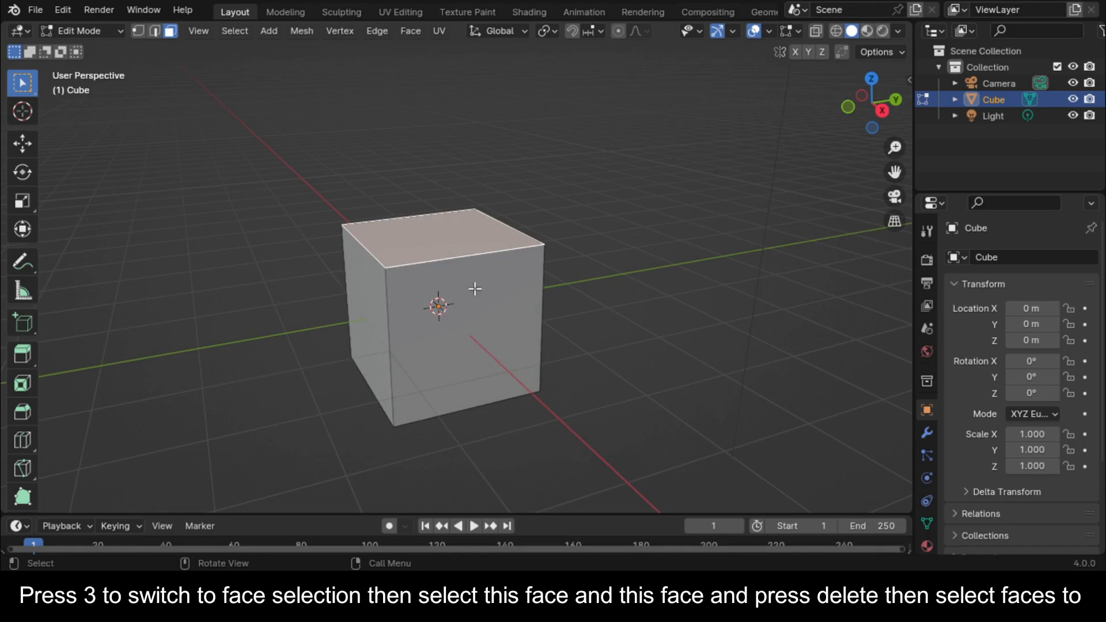
left_click(496, 327, "shift")
key("Delete")
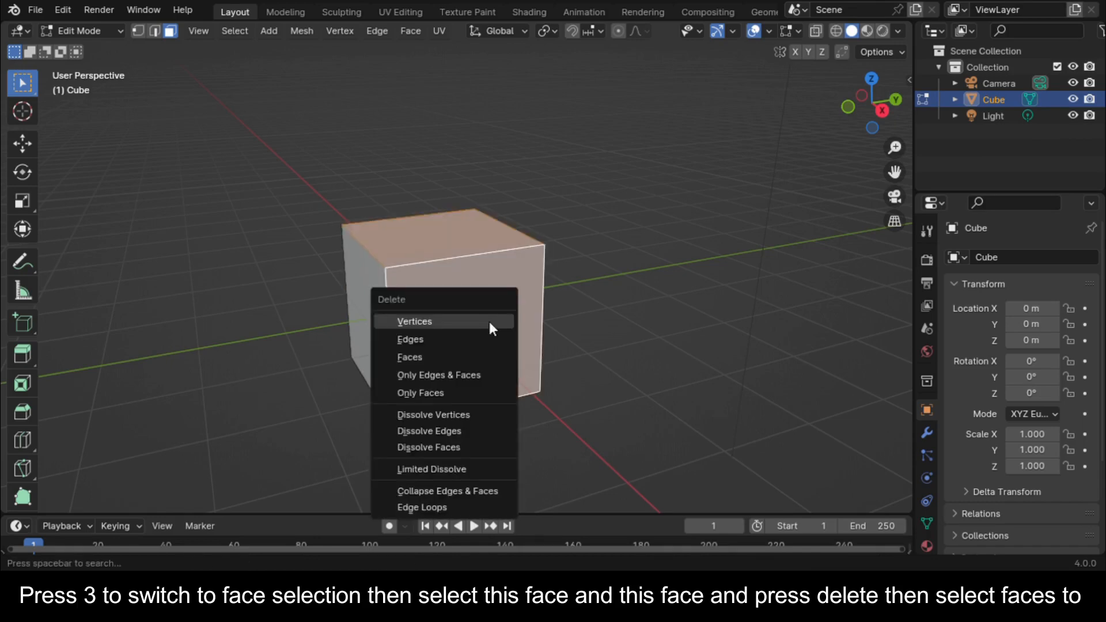
left_click(479, 356)
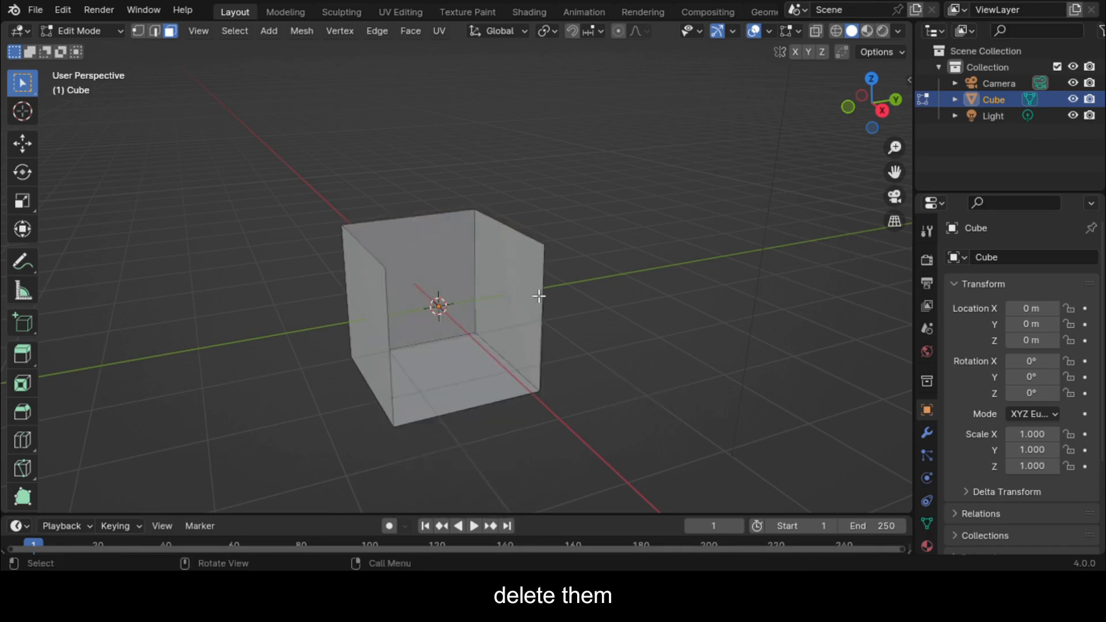
- Scale the whole open cube up by about 1.77, flatten it slightly along Z, and return to Object Mode
scroll(538, 296, "up", 2)
scroll(538, 296, "down", 1)
key("a")
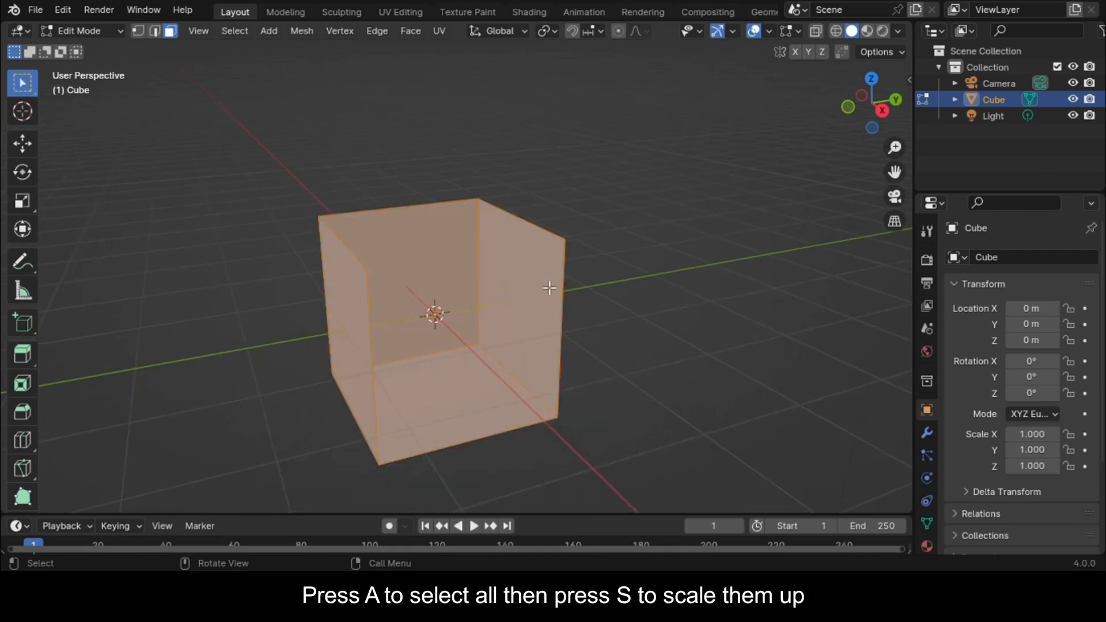
key("s")
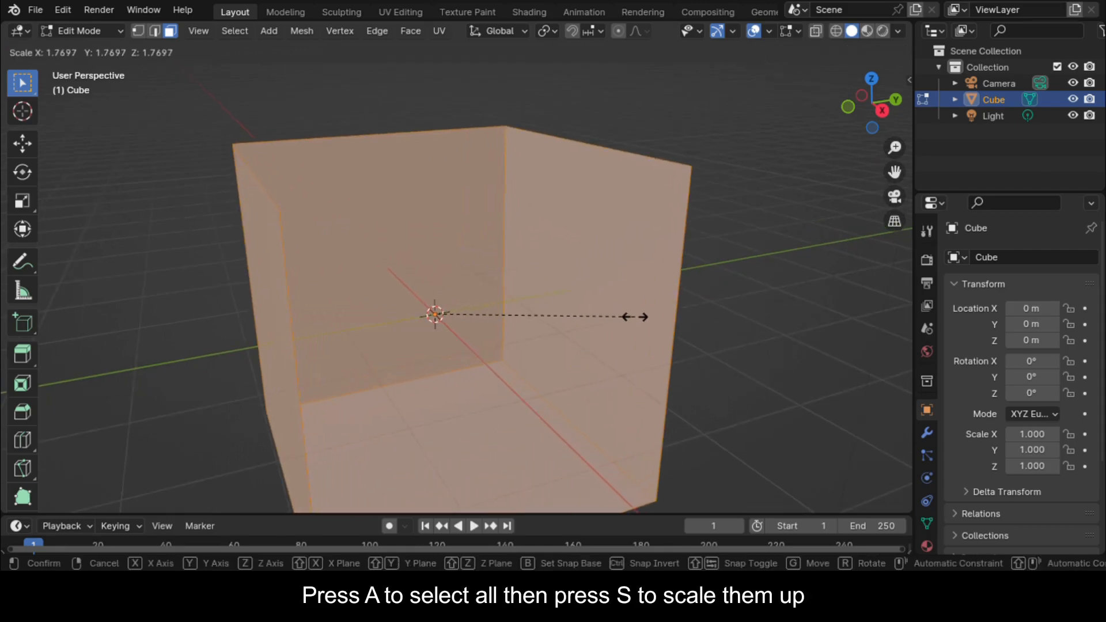
left_click(641, 322)
key("s")
key("z")
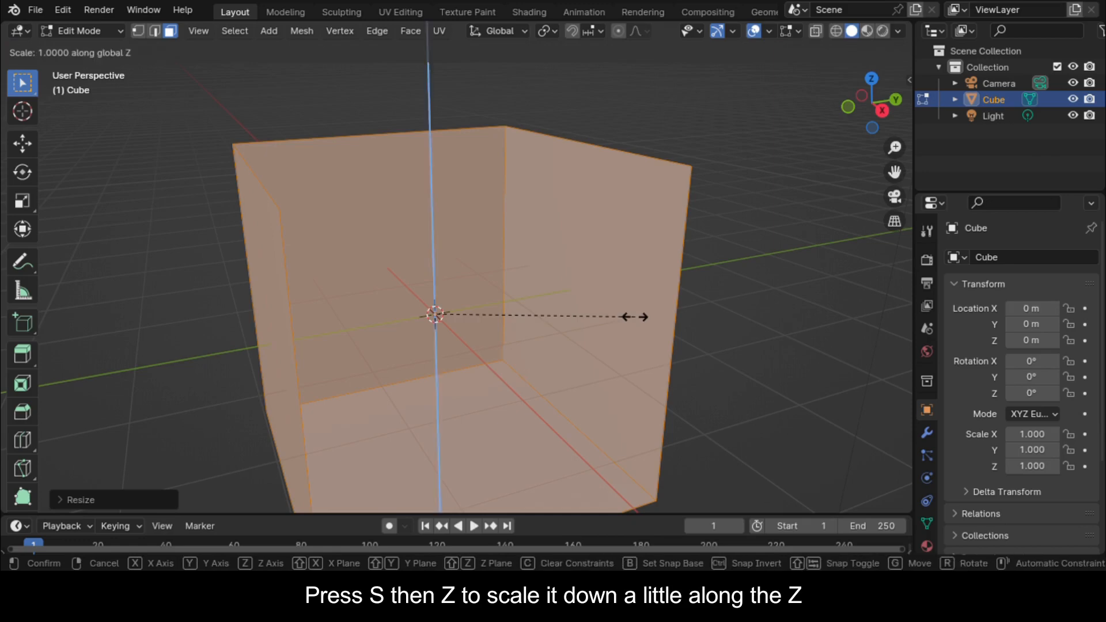
left_click(576, 306)
left_click_drag(869, 101, 845, 117)
key("Tab")
- Add a UV sphere inside the open cube, scale it down to about 0.35, and save the file
scroll(630, 261, "down", 2)
left_click_drag(894, 172, 972, 166)
key("shift+a")
mouse_move(549, 250)
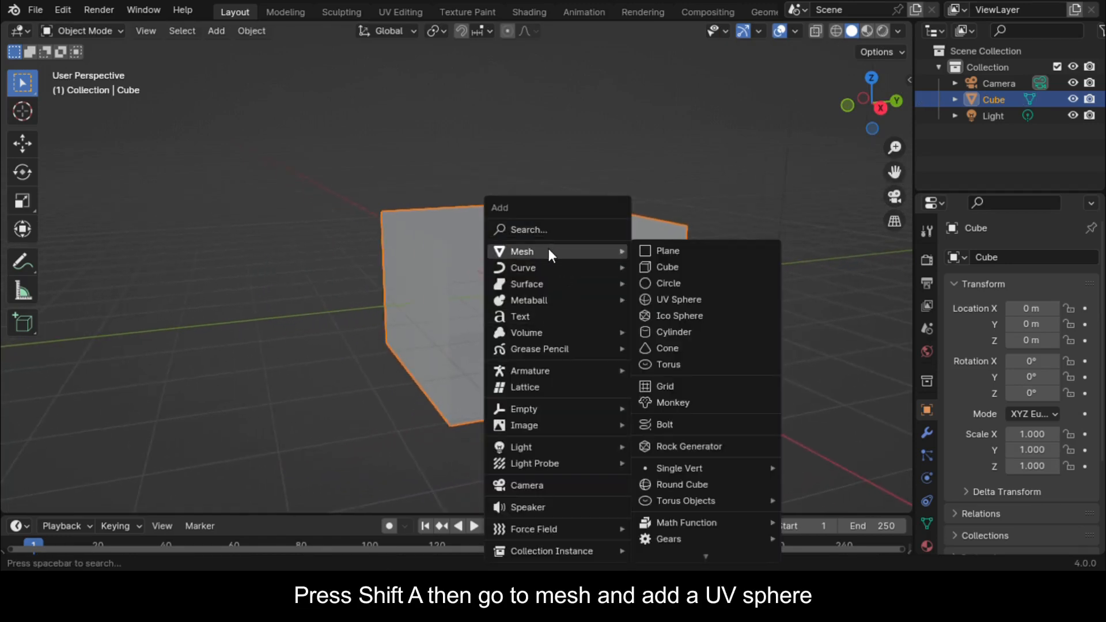
left_click(702, 293)
scroll(566, 317, "up", 4)
key("s")
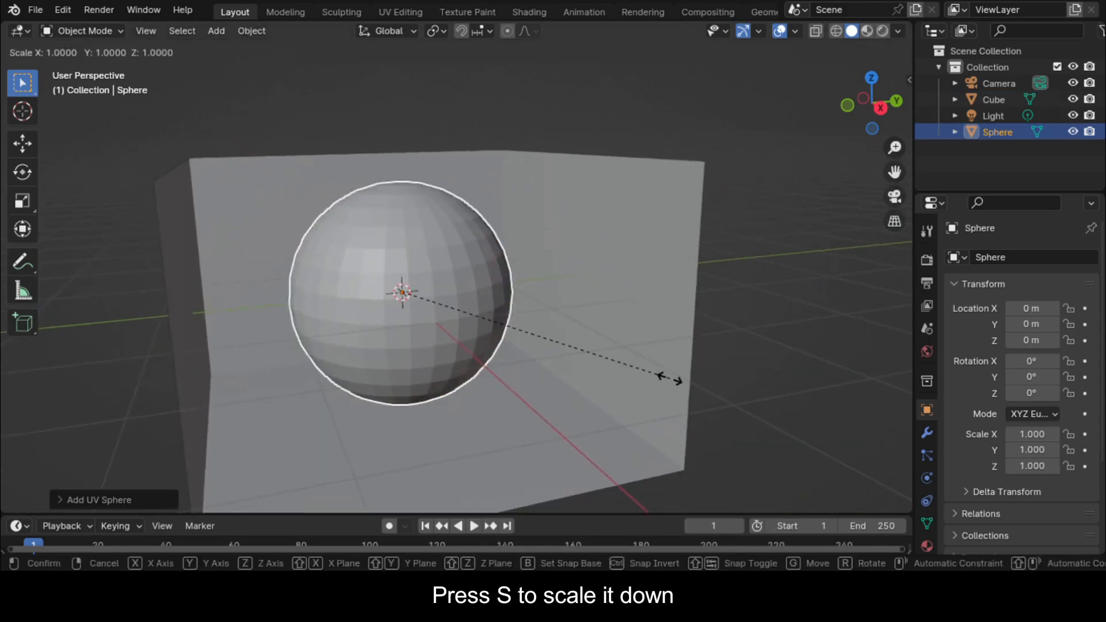
left_click(500, 307)
key("ctrl+s")
- Enlarge the timeline area and add rigid body physics to the sphere
left_click_drag(655, 513, 646, 447)
scroll(562, 320, "down", 1)
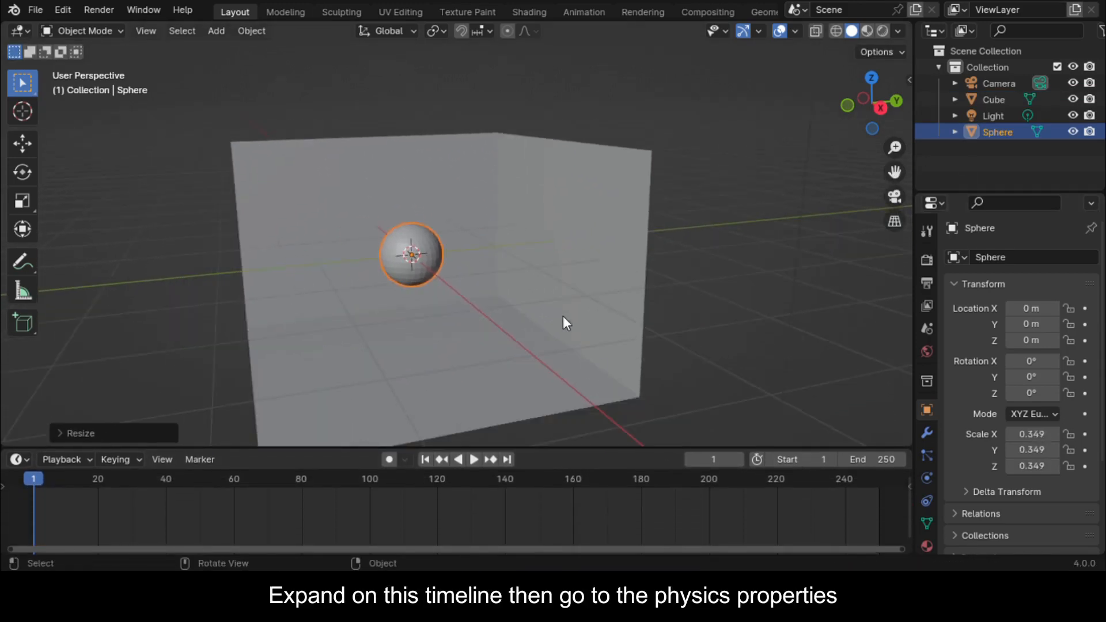
left_click(926, 432)
left_click(925, 479)
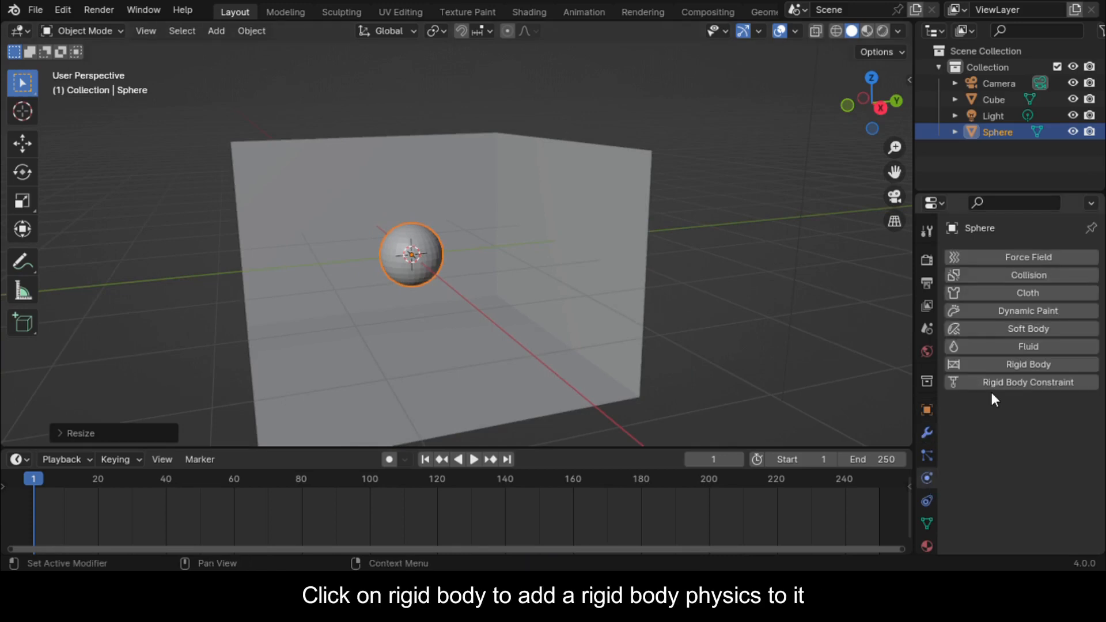
left_click(1026, 364)
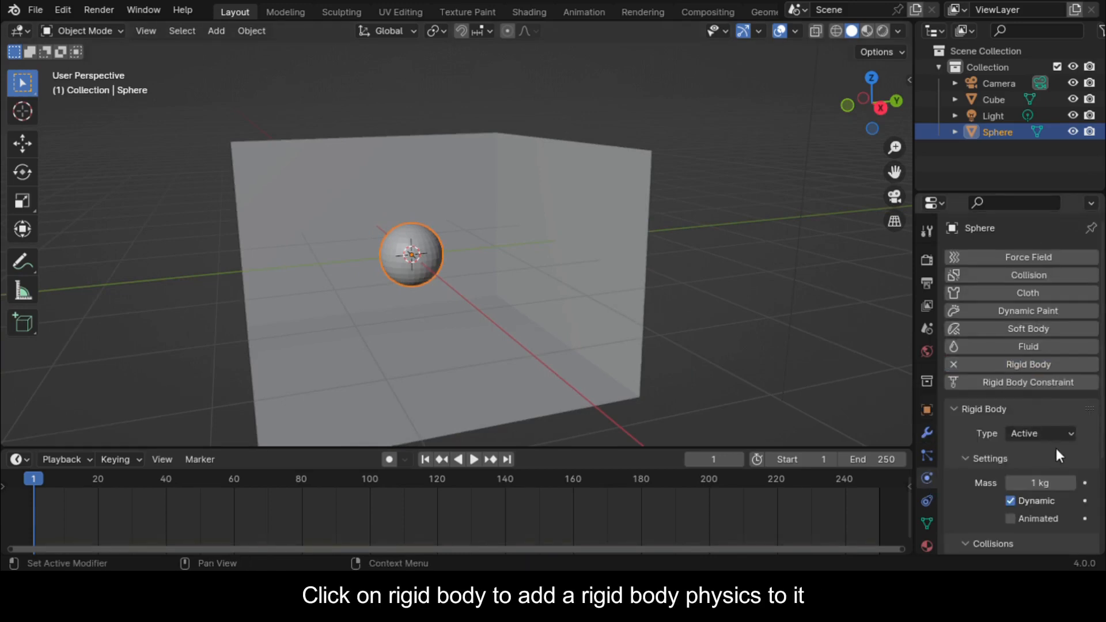
scroll(1022, 486, "down", 3)
scroll(1031, 477, "up", 1)
- Add rigid body physics to the open cube and set its type to Passive
left_click(601, 232)
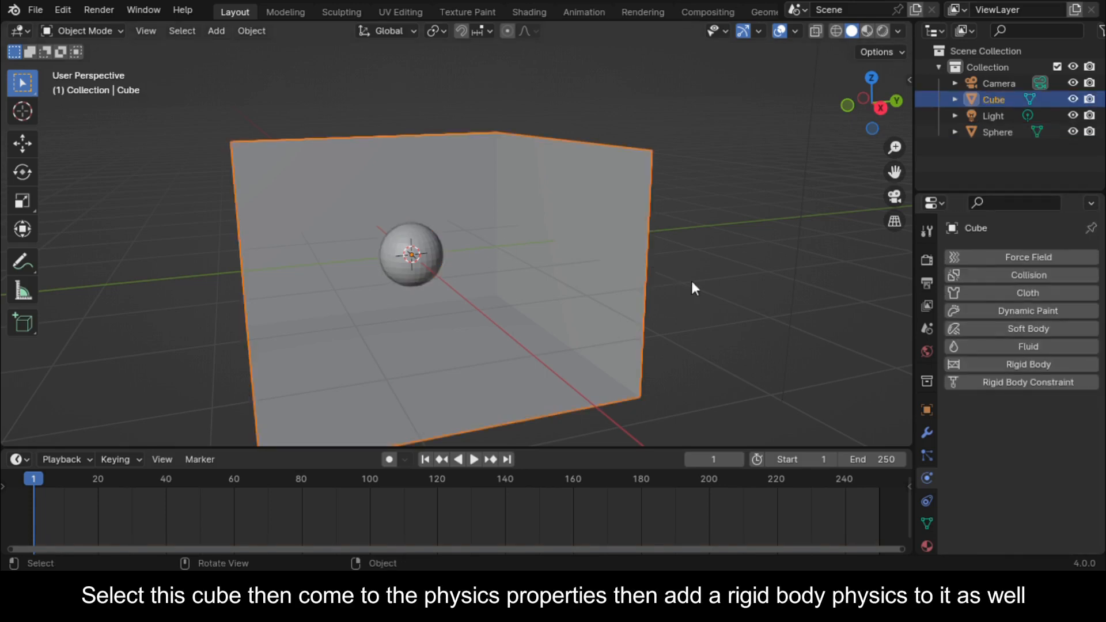
left_click(1051, 363)
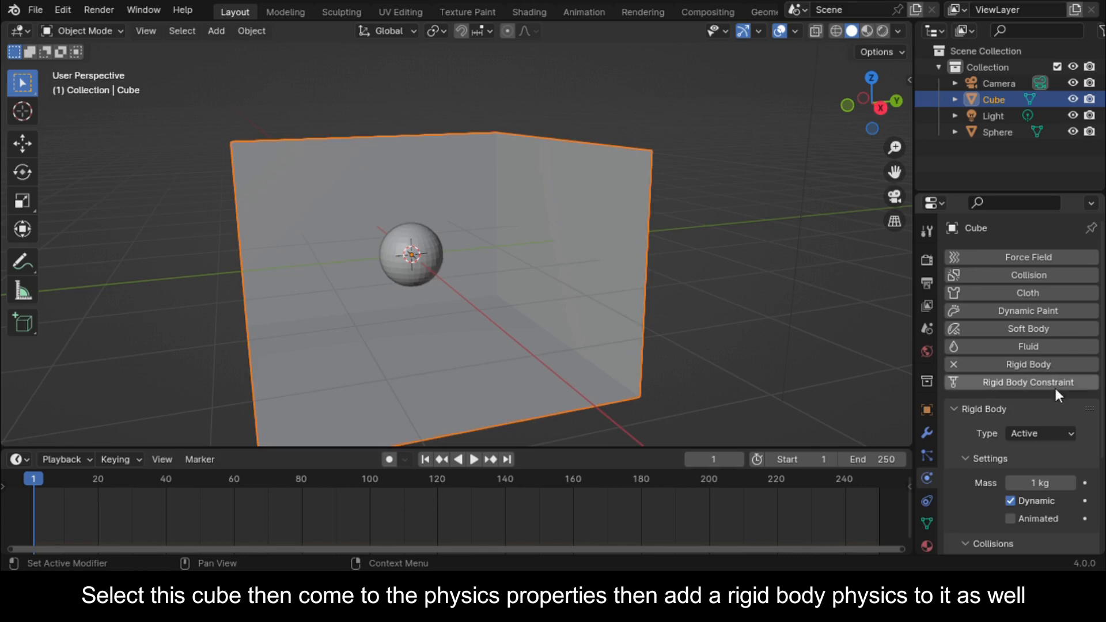
left_click(1070, 430)
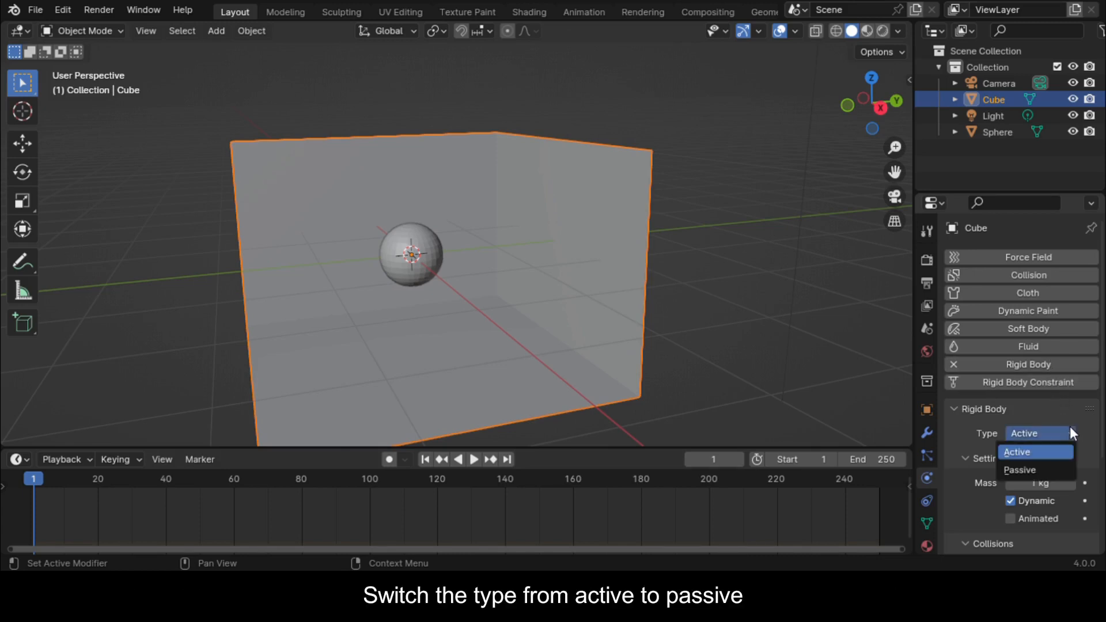
left_click(1061, 469)
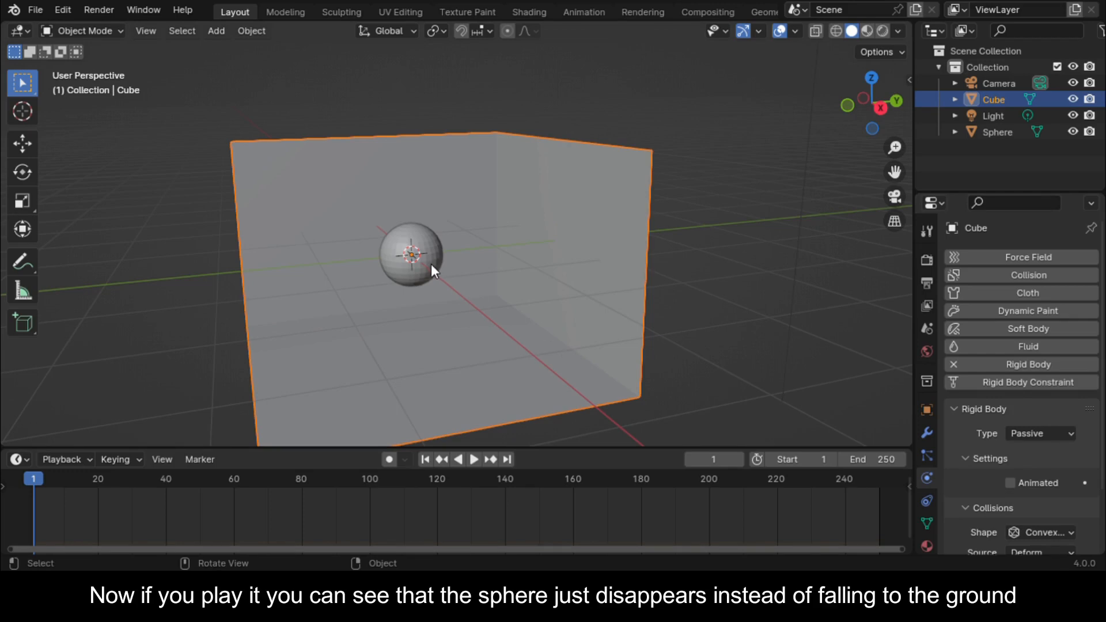
- Play the simulation to check how the sphere behaves, and return the timeline to frame 1
key("space")
scroll(459, 274, "down", 5)
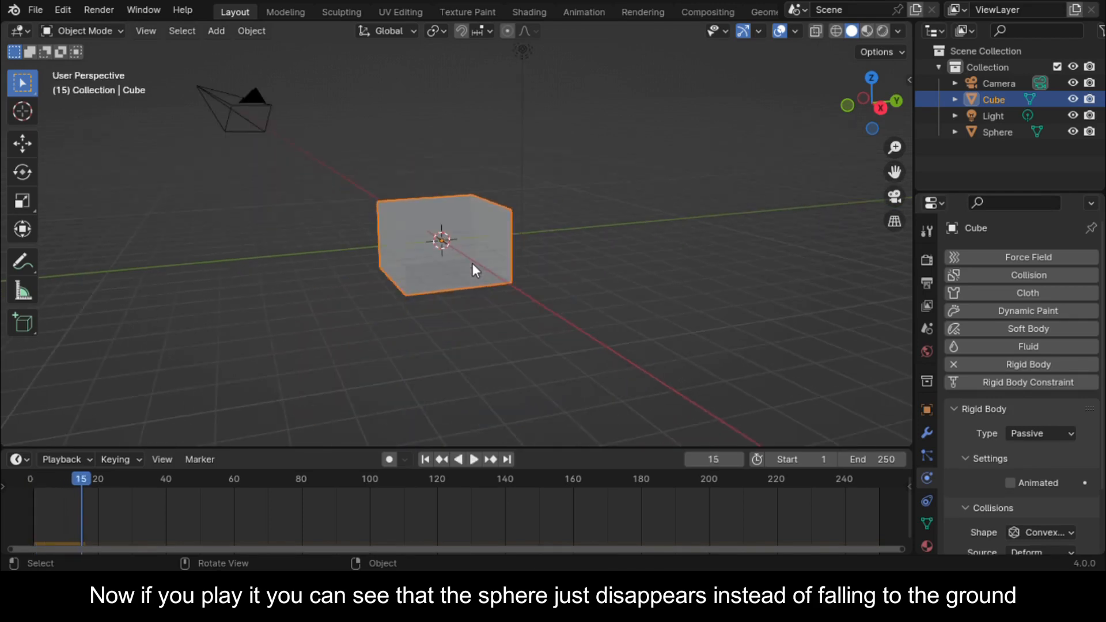
scroll(472, 263, "up", 2)
left_click_drag(85, 479, 40, 462)
key("space")
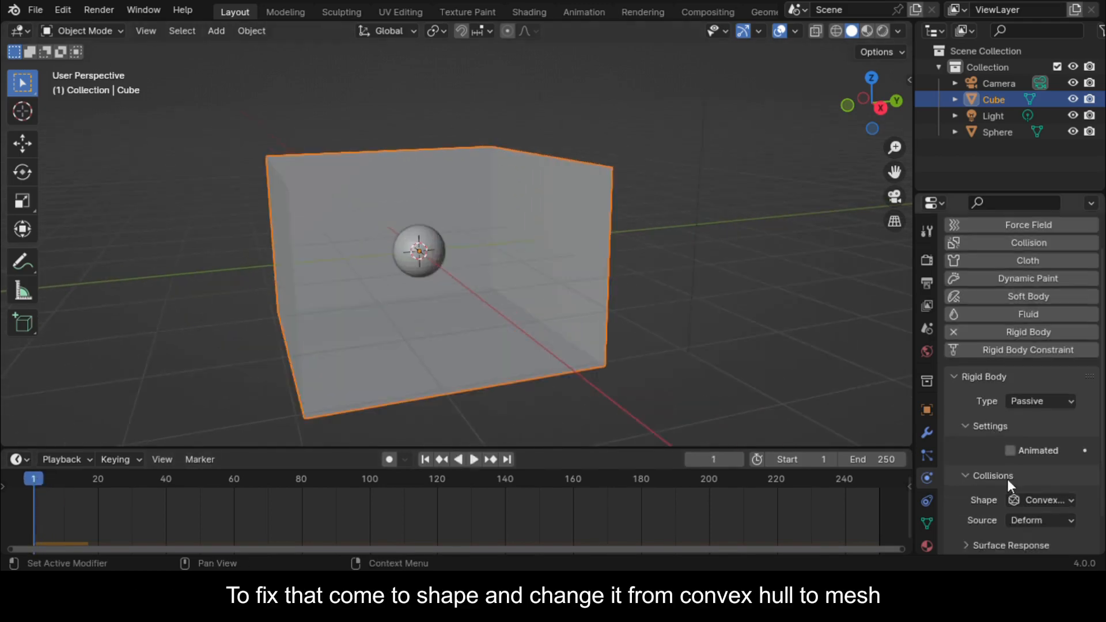
- Change the cube's rigid body collision shape to Mesh
scroll(1008, 480, "down", 2)
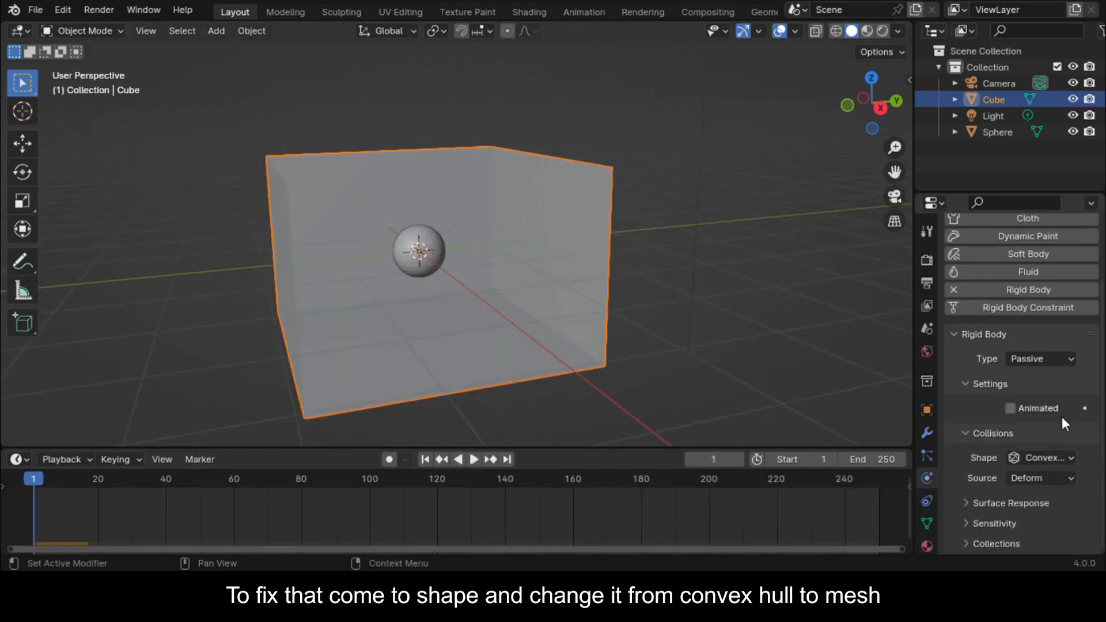
left_click(1059, 457)
left_click(1035, 422)
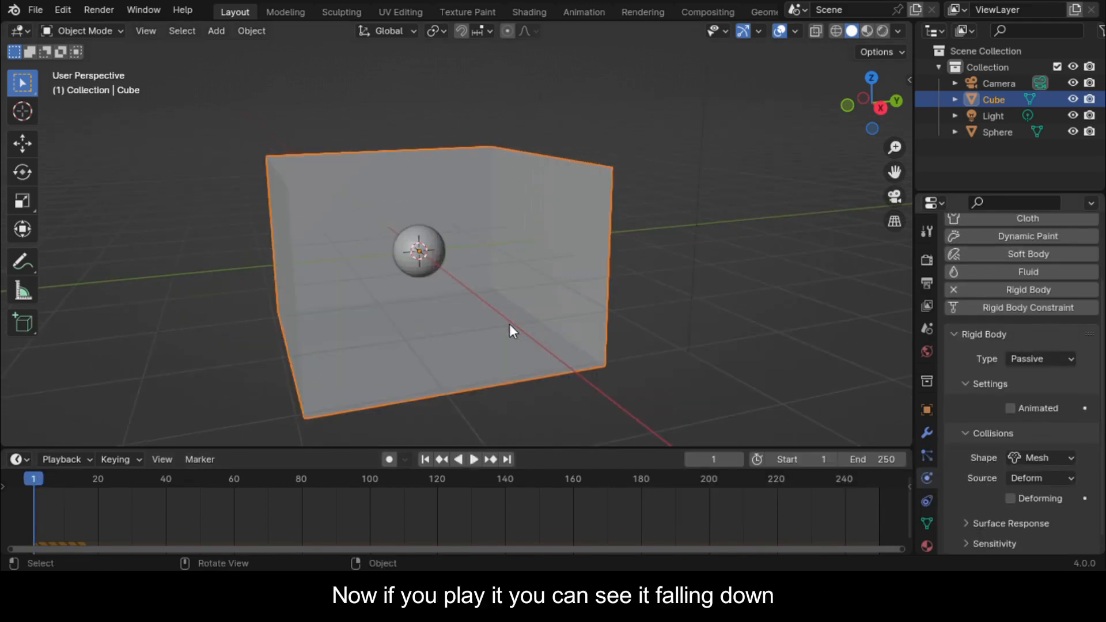
- Save the file and play the simulation briefly to check the sphere's fall inside the cube
key("ctrl+s")
left_click(470, 458)
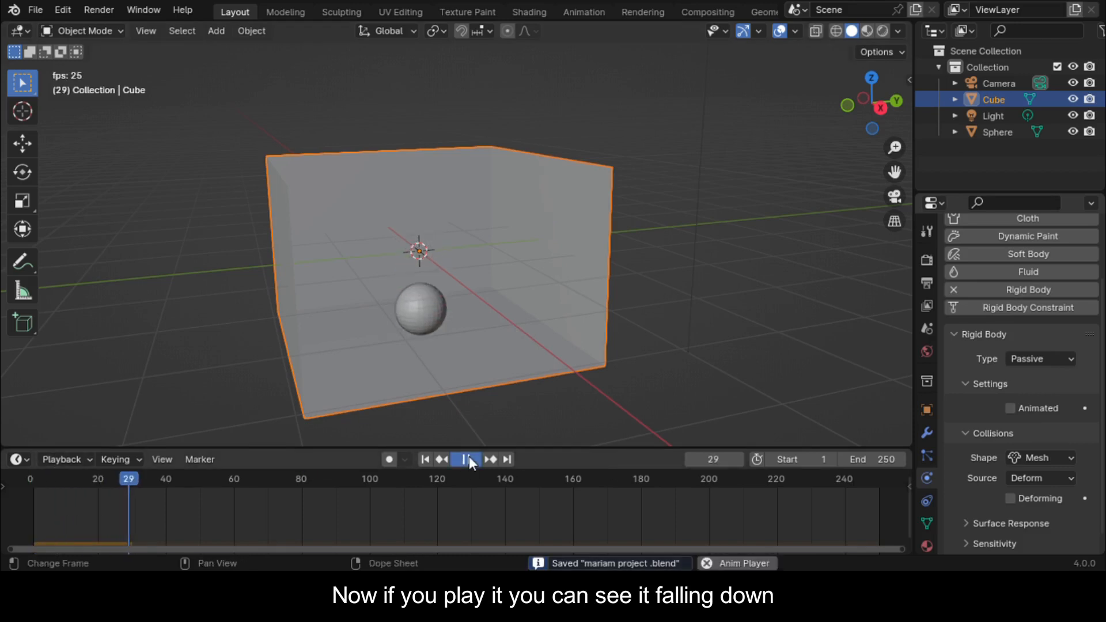
left_click(470, 458)
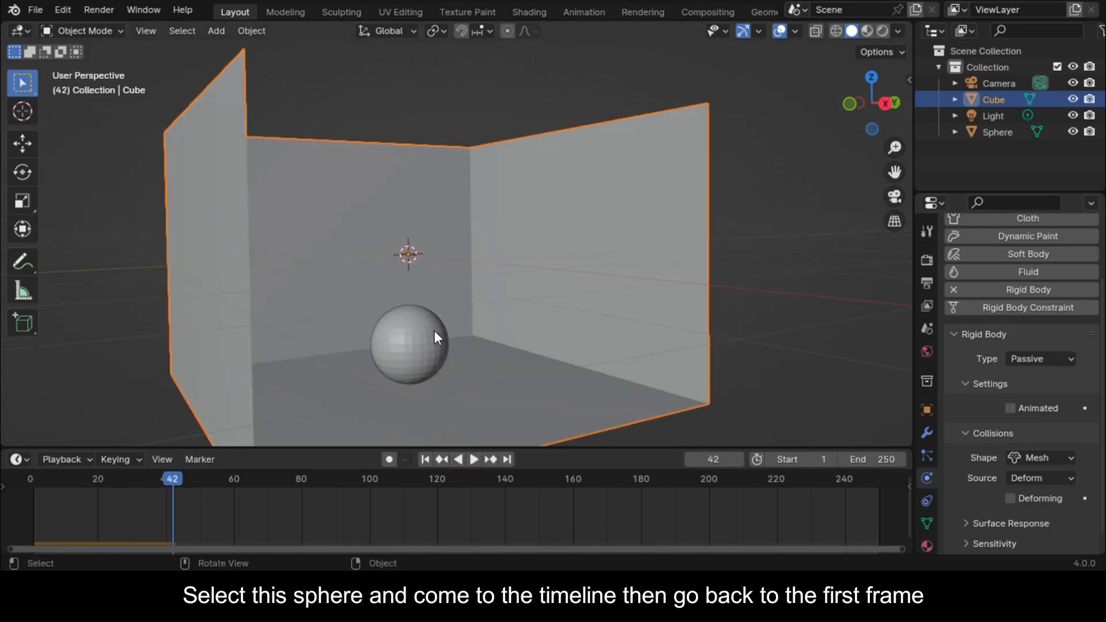
- Rewind the timeline to frame 0 and set the sphere's surface response to friction 0.039 and bounciness 0.528
left_click(434, 332)
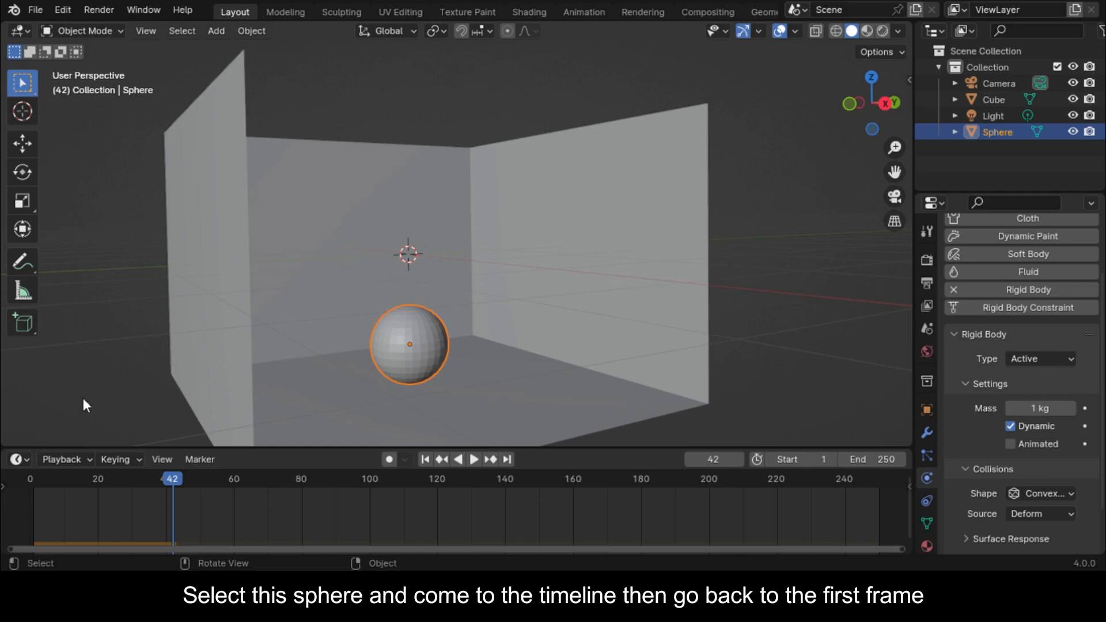
left_click_drag(164, 478, 27, 477)
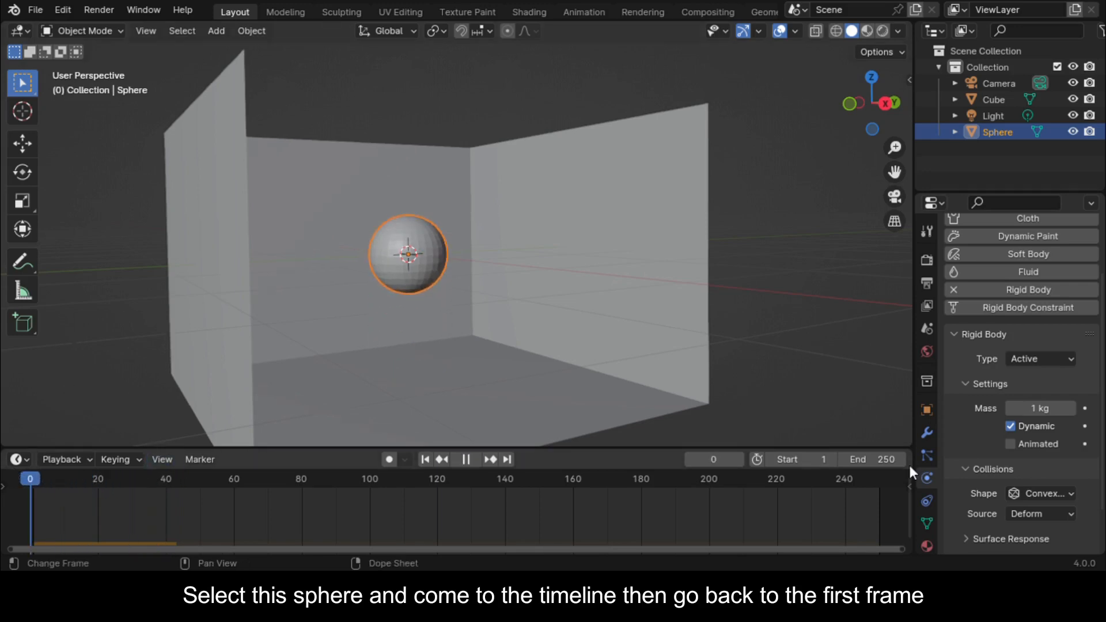
scroll(1021, 383, "down", 1)
left_click_drag(870, 110, 850, 113)
left_click_drag(894, 172, 943, 160)
scroll(1068, 457, "down", 1)
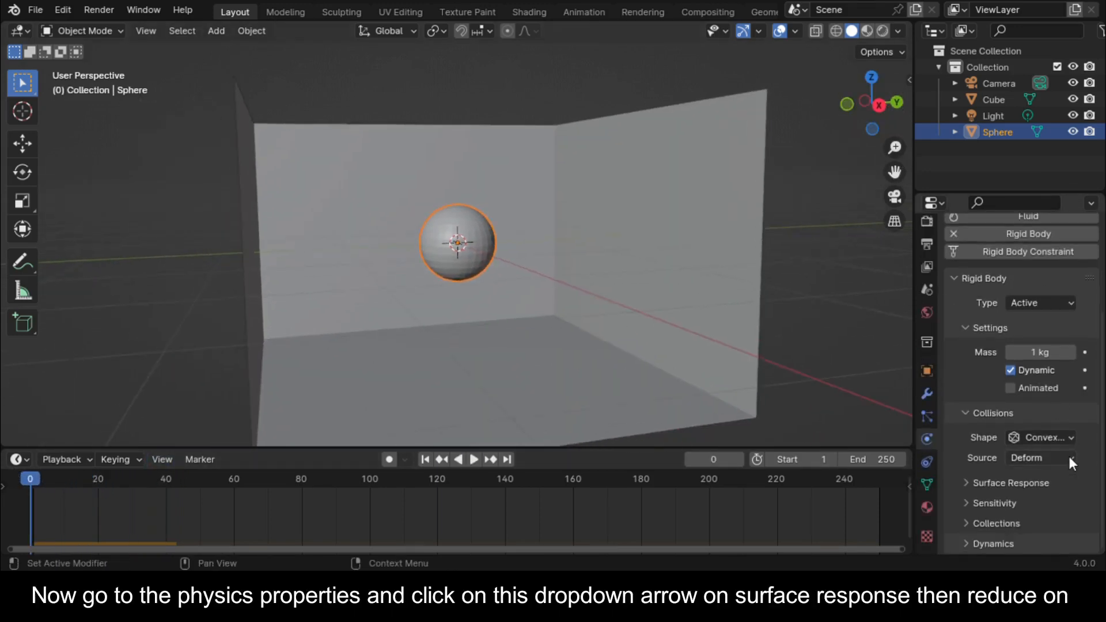
left_click(967, 483)
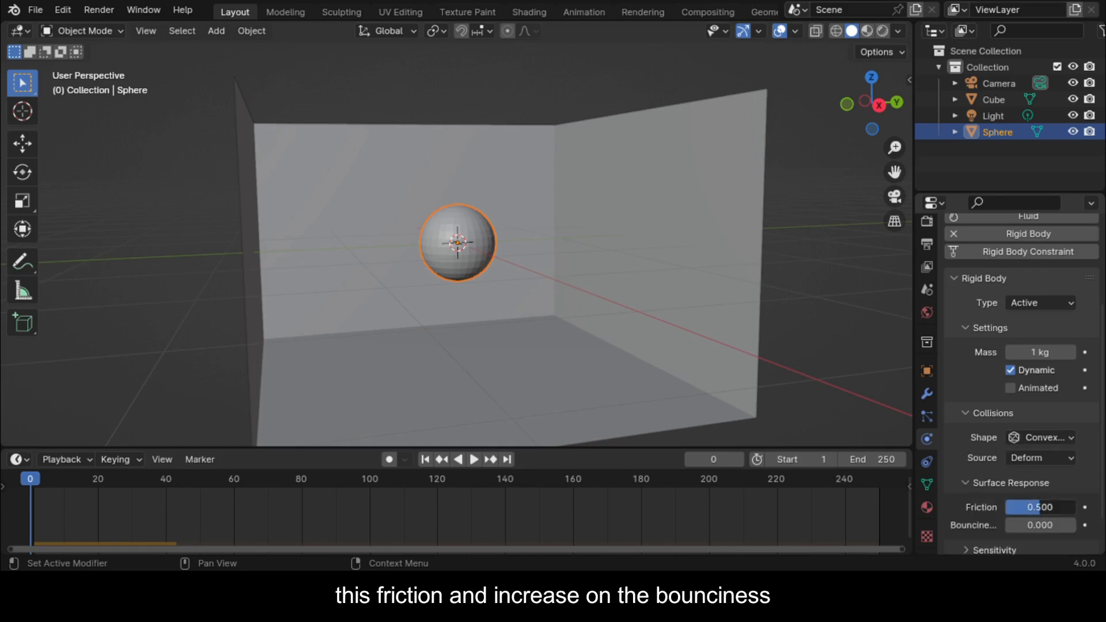
left_click_drag(1030, 507, 1028, 507)
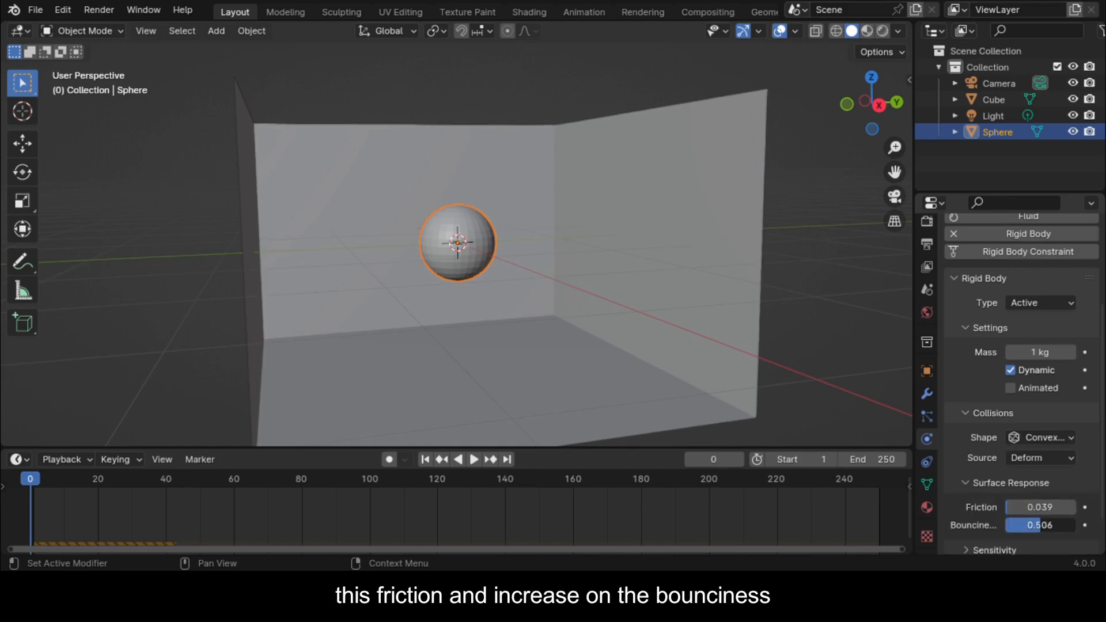
- Play the simulation to check the sphere's bounce, and rewind the timeline to frame 1
left_click(475, 460)
left_click(475, 459)
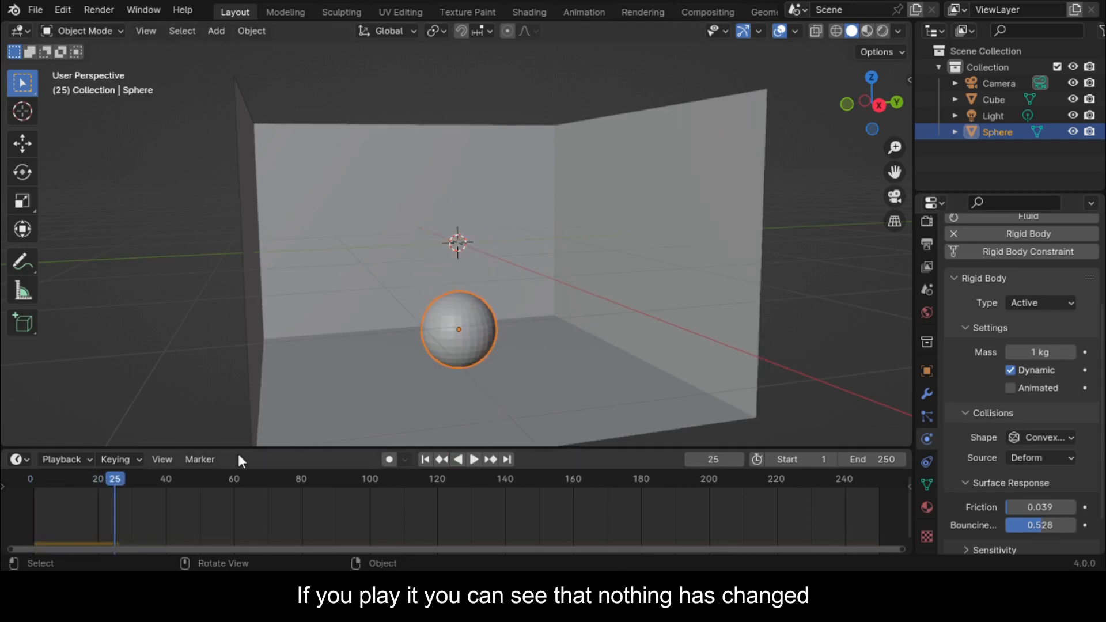
left_click_drag(113, 477, 33, 476)
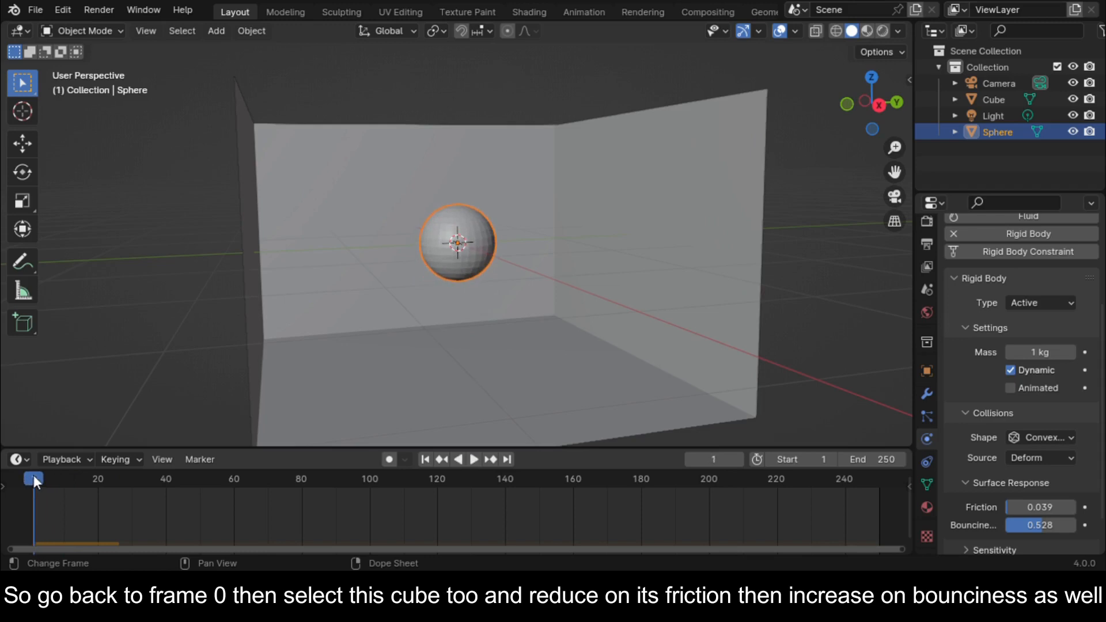
- Set the open cube's surface response to friction 0 and bounciness 0.494
left_click(669, 226)
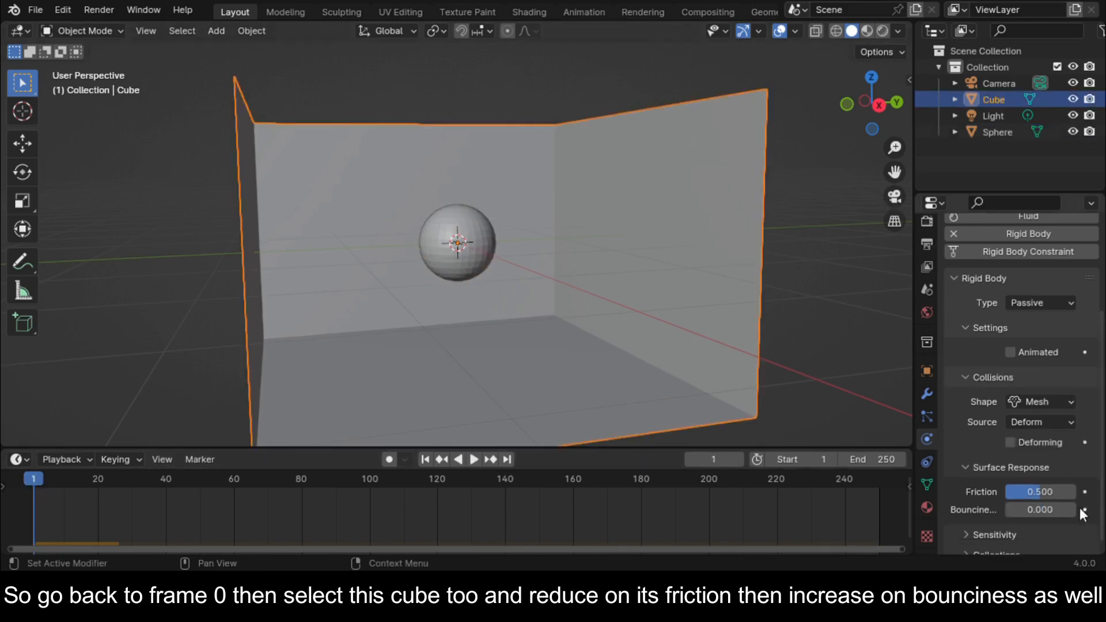
left_click_drag(1049, 491, 1028, 508)
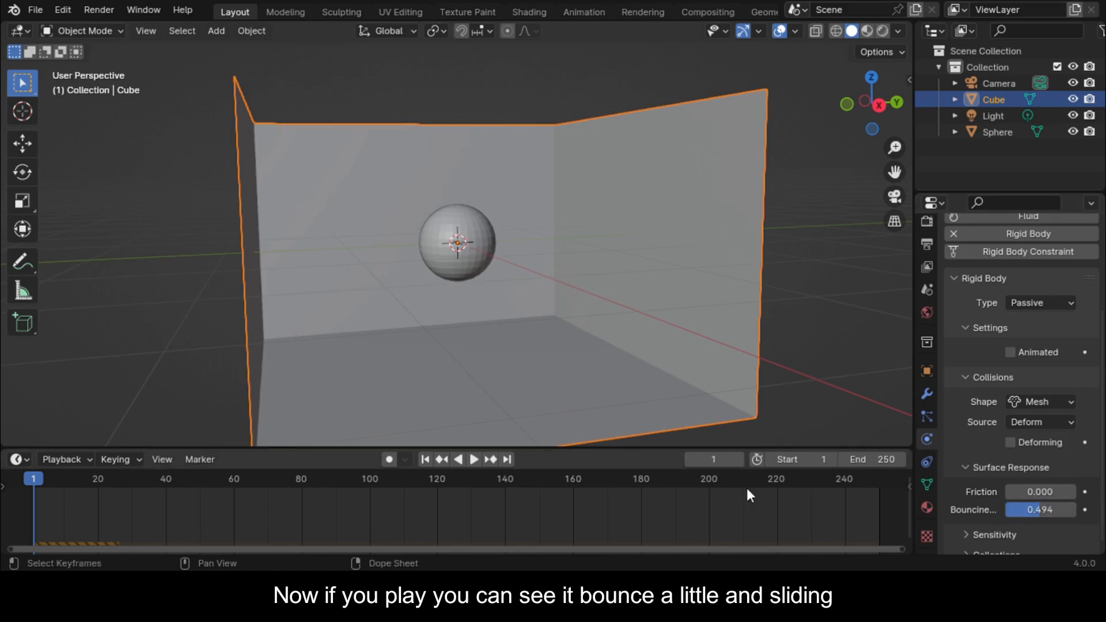
- Play the simulation to check the sphere's bounce, then rewind to frame 0 with the sphere selected
left_click(475, 456)
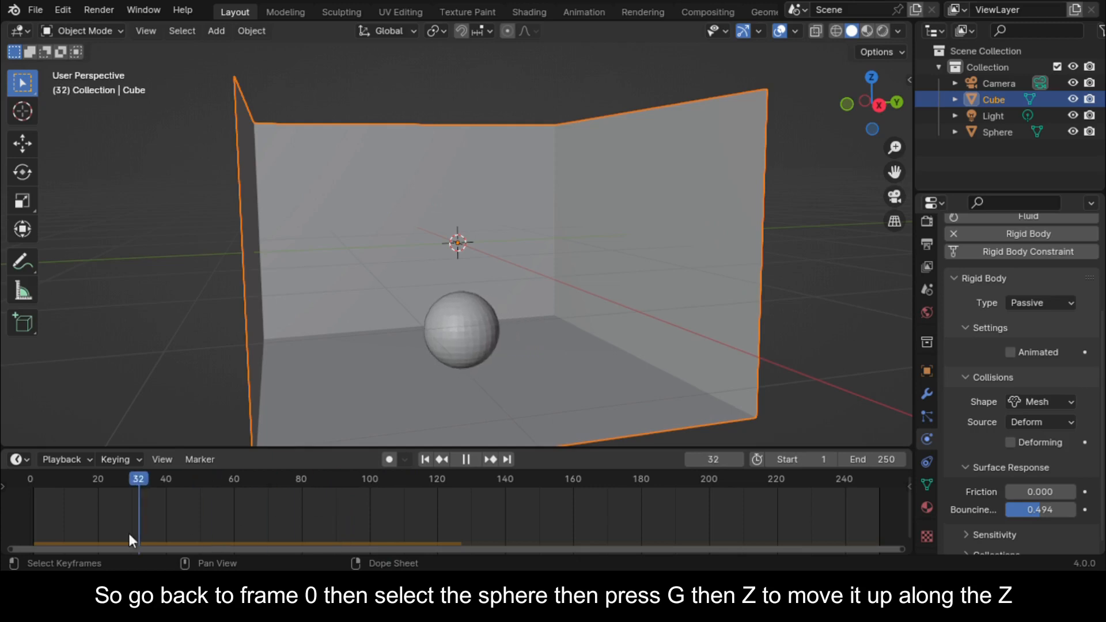
left_click_drag(129, 533, 68, 533)
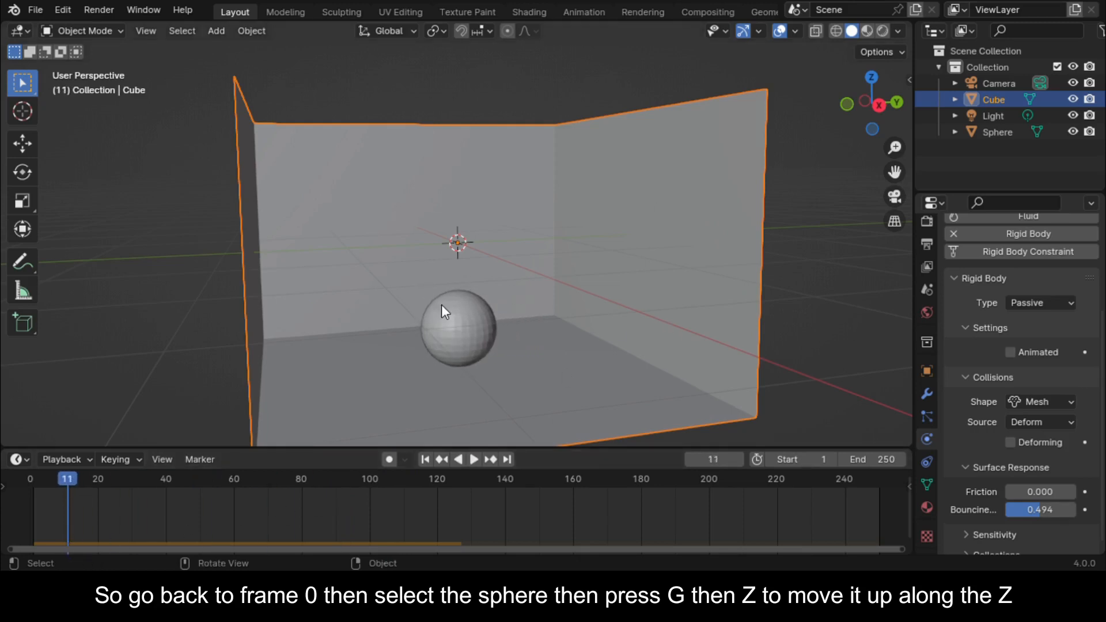
left_click(921, 129)
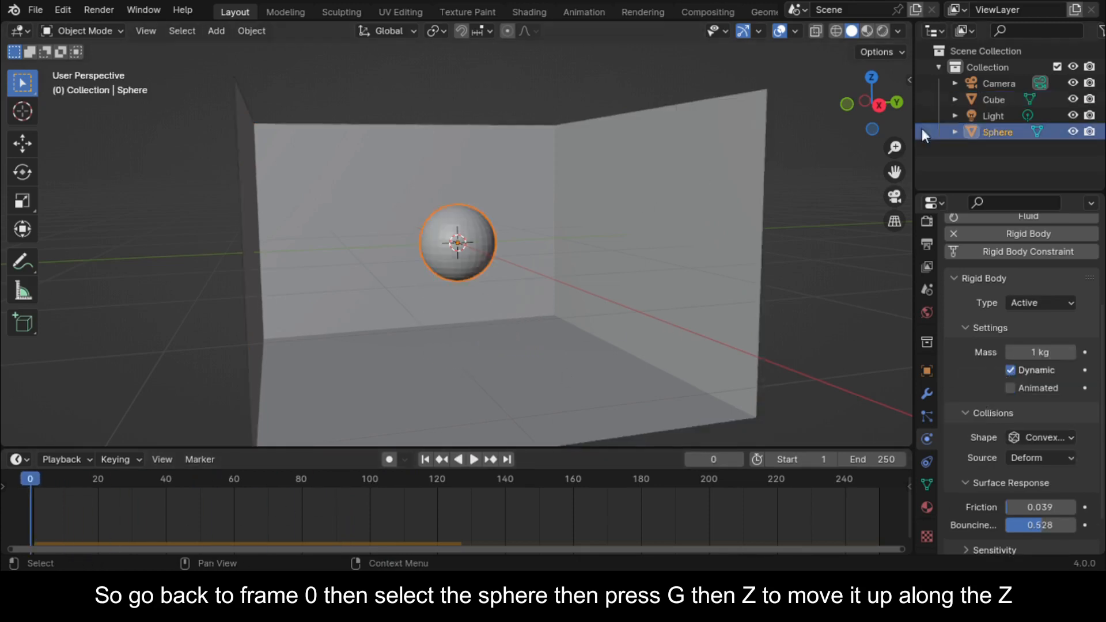
- Move the sphere straight up along the Z axis until it sits above the open cube
key("KP_3")
key("g")
key("z")
left_click(622, 118)
middle_click_drag(621, 119, 622, 121)
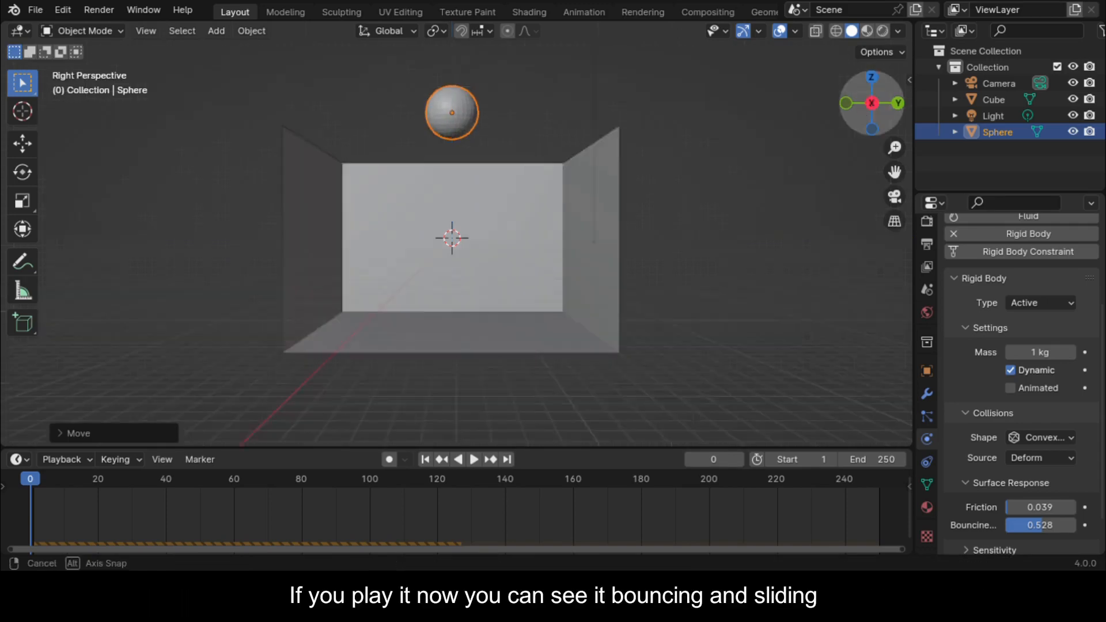
- Play the simulation from an angled view to check the sphere's fall and bounce, pausing at frame 44
left_click_drag(871, 103, 888, 112)
scroll(455, 173, "up", 3)
scroll(455, 173, "down", 1)
key("space")
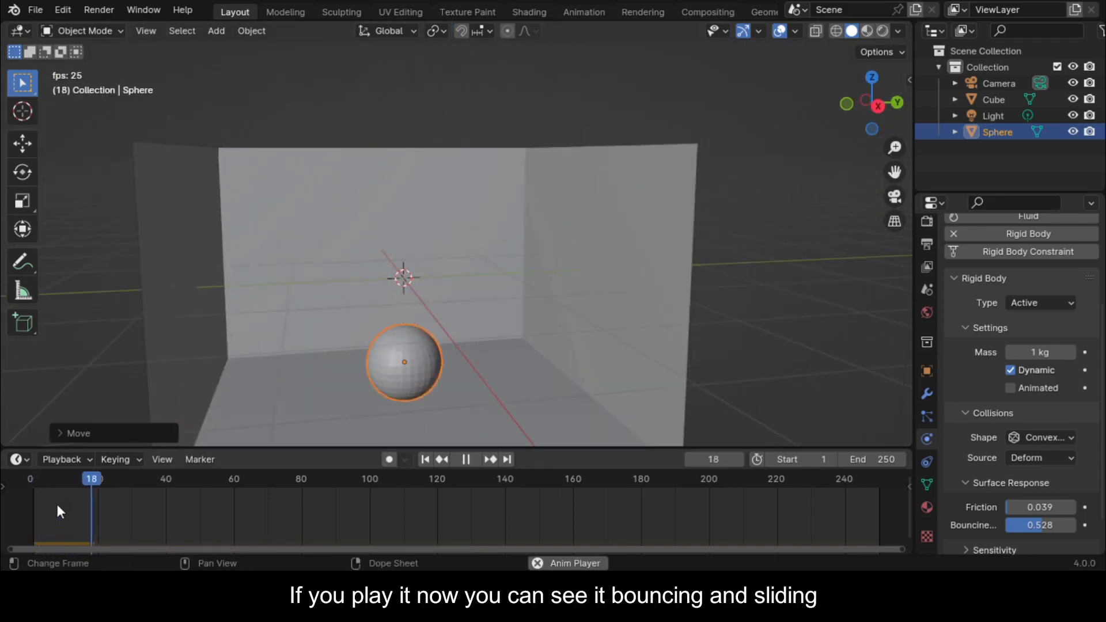
key("space")
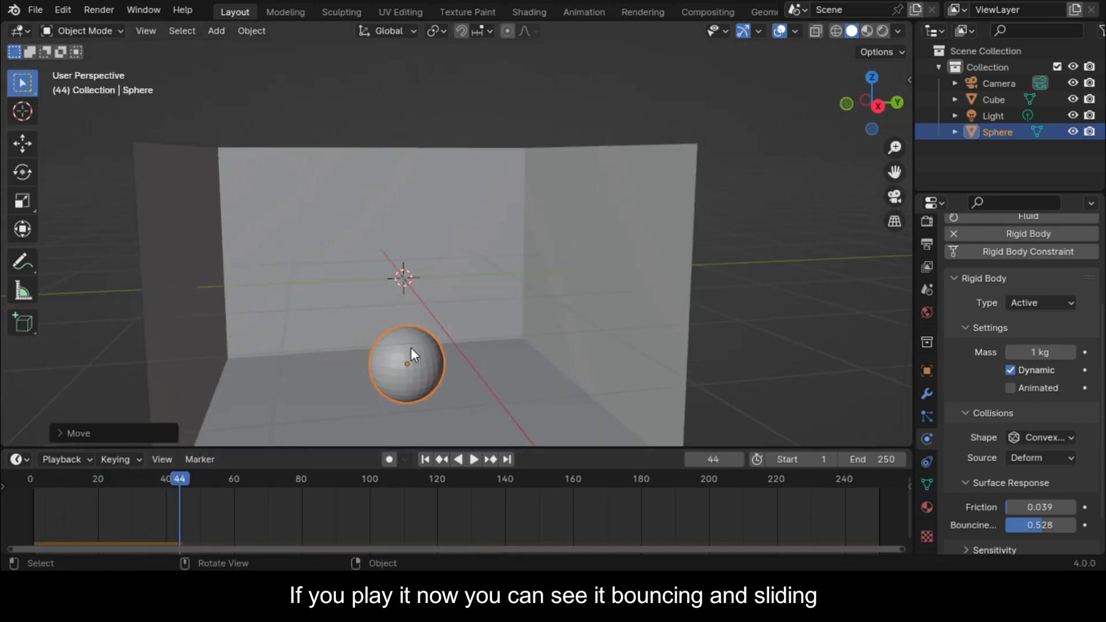
- Set the open cube's bounciness to 0.933 and play the simulation from frame 0
left_click(644, 319)
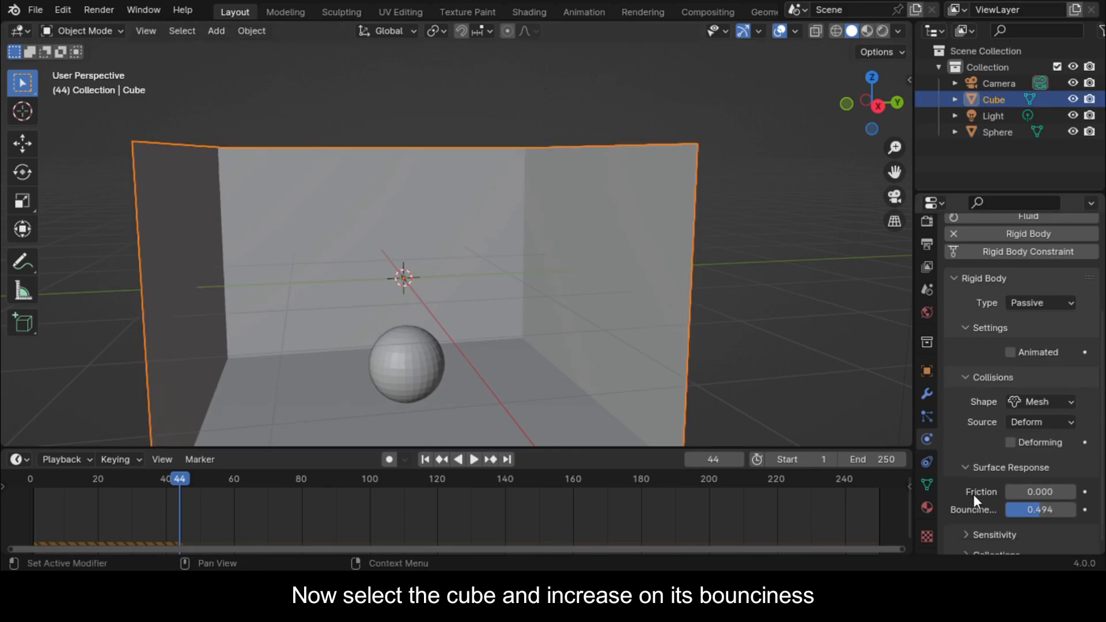
left_click_drag(1068, 510, 1071, 510)
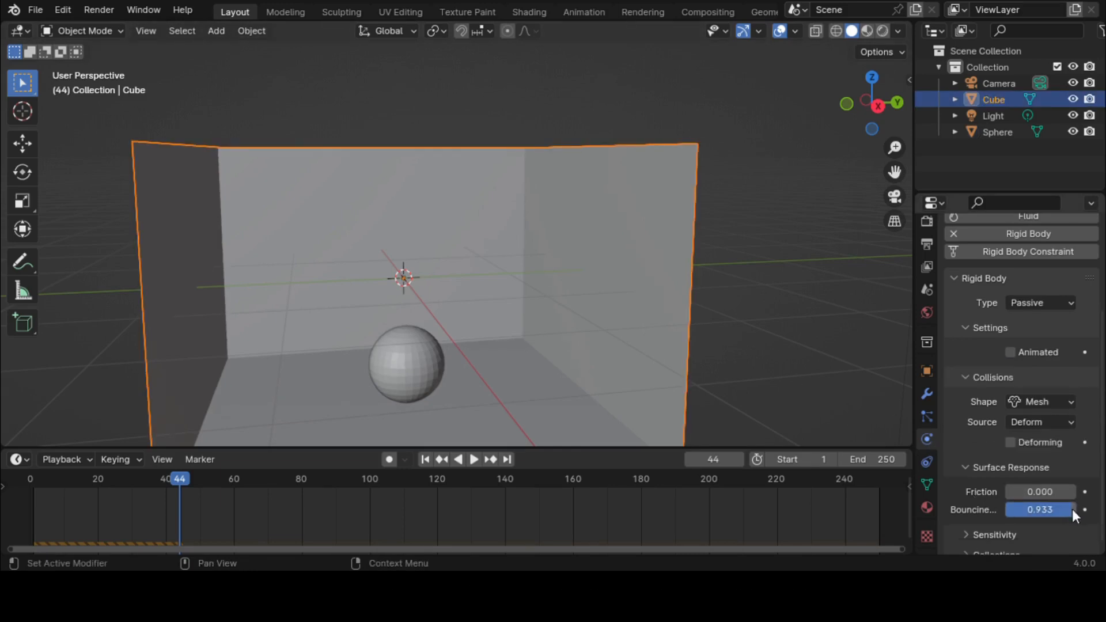
left_click(30, 478)
left_click(473, 459)
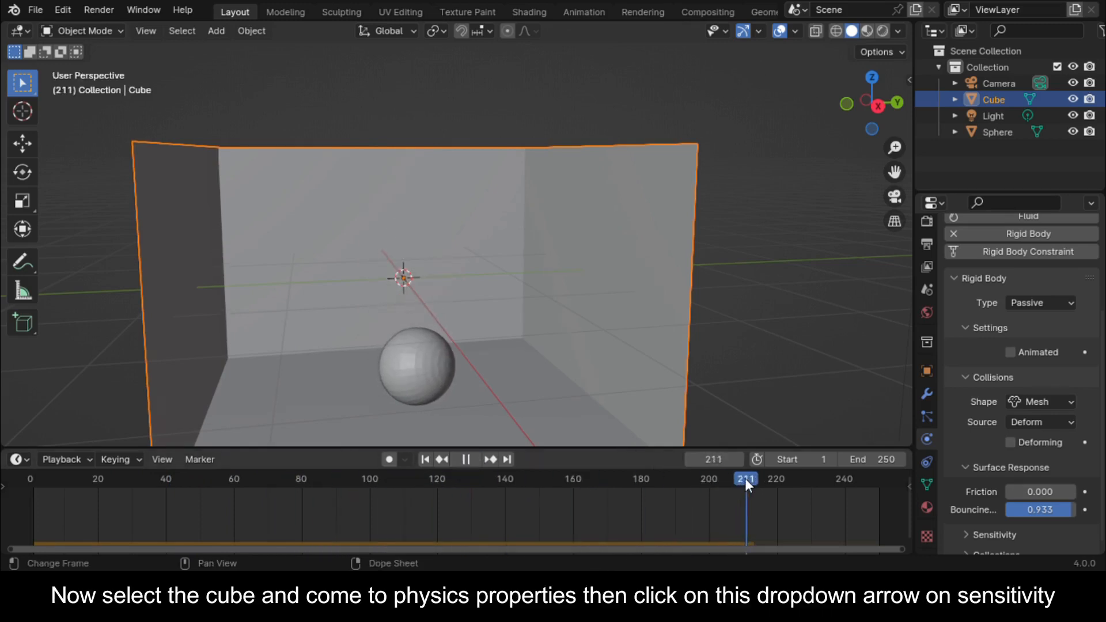
- Rewind the timeline to frame 0 and expand the open cube's rigid body Sensitivity settings
left_click_drag(744, 478, 22, 498)
scroll(1028, 301, "down", 1)
left_click(968, 523)
scroll(1016, 473, "down", 1)
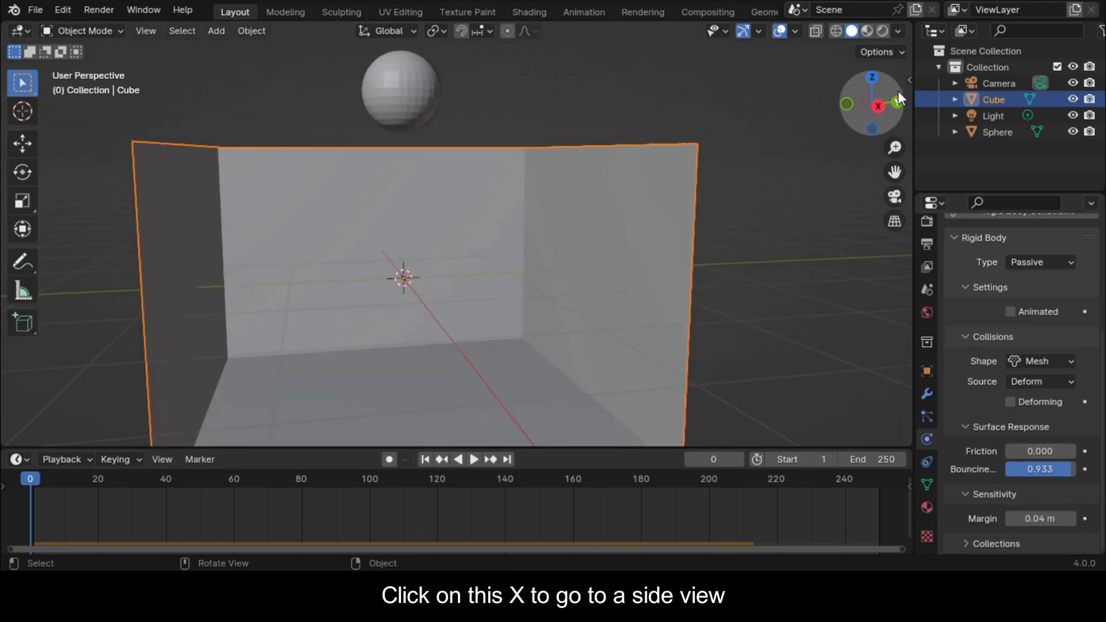
- Play the simulation in the right side view, stop at frame 18 and examine the gap between the sphere and the cube's floor
left_click(878, 104)
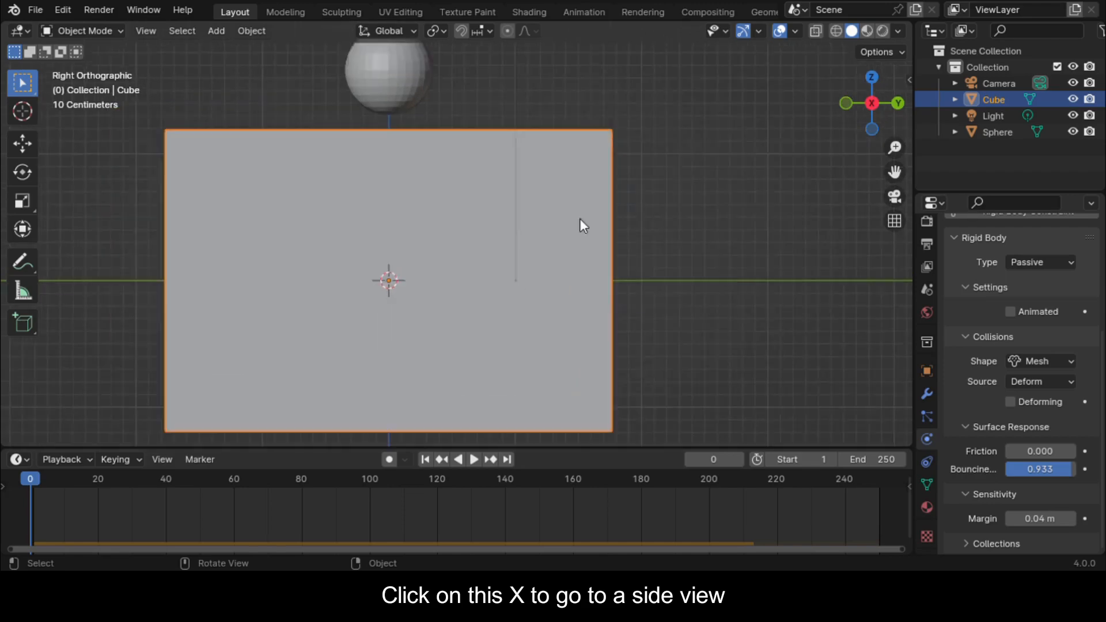
key("space")
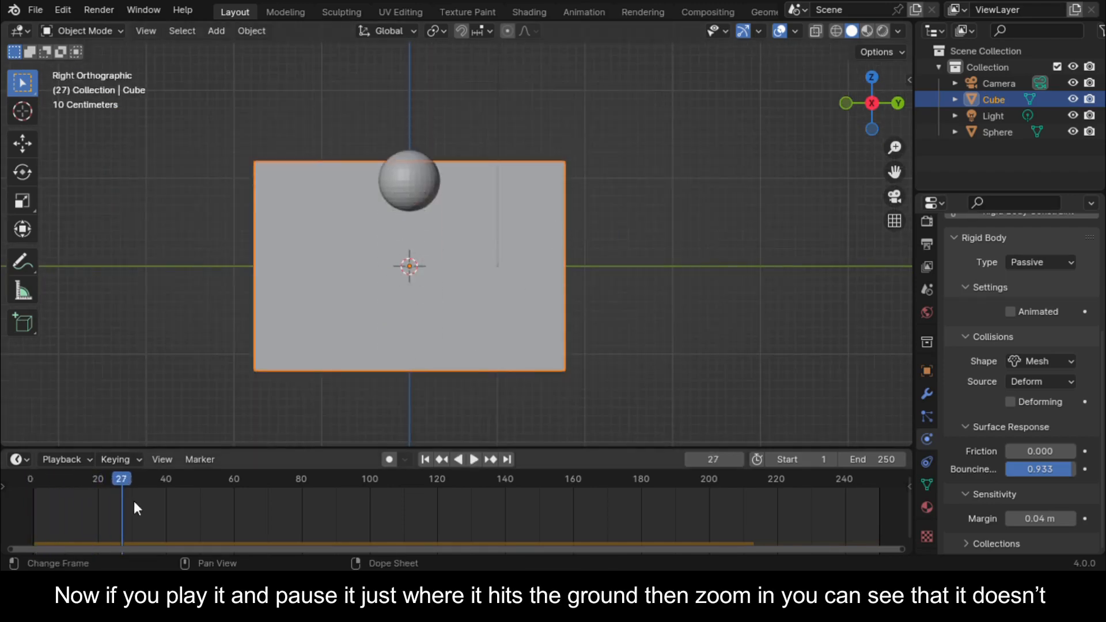
left_click(99, 481)
left_click_drag(99, 481, 91, 481)
key("space")
scroll(513, 306, "up", 2)
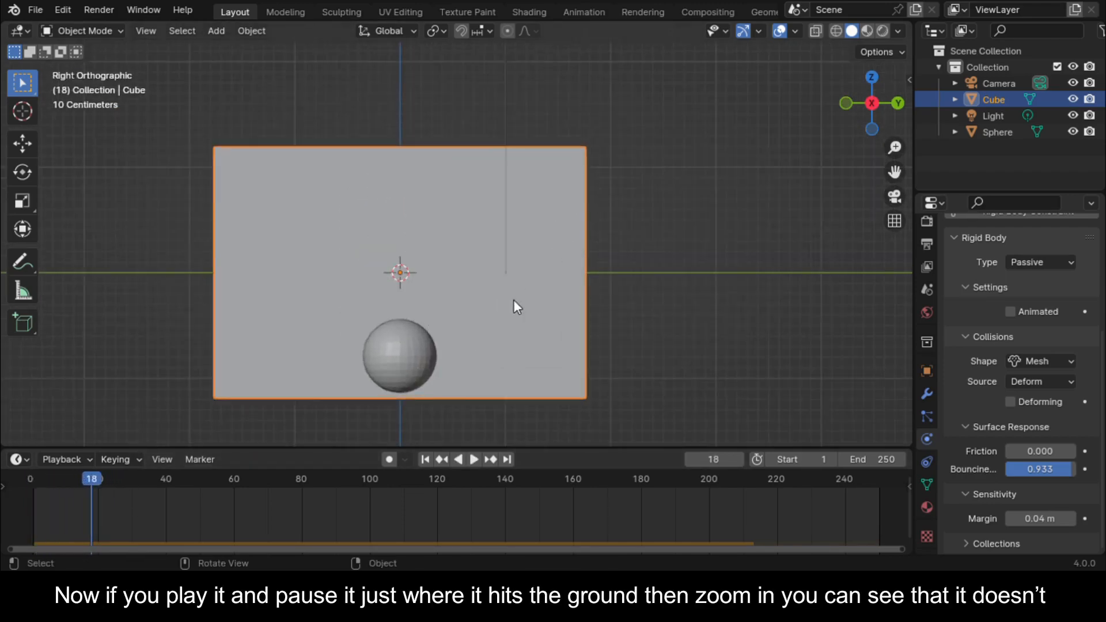
left_click_drag(894, 172, 944, 32)
scroll(855, 222, "up", 1)
scroll(855, 222, "up", 2)
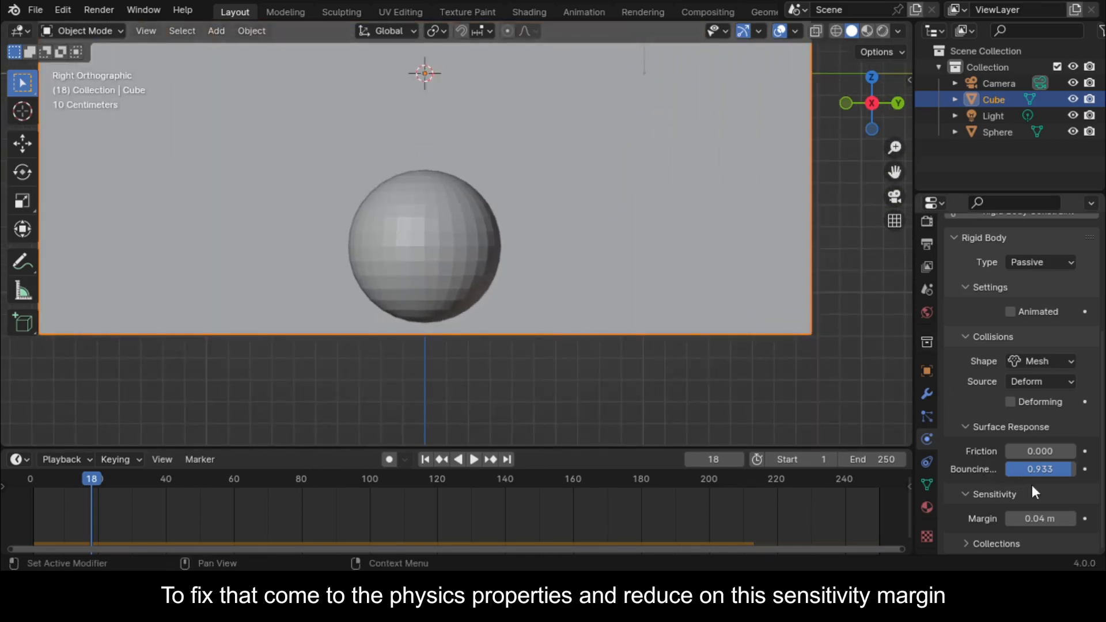
- Set the open cube's collision margin to 0.034 m, and enable the sphere's collision margin with a value of 0.026 m
left_click_drag(1055, 521, 1055, 520)
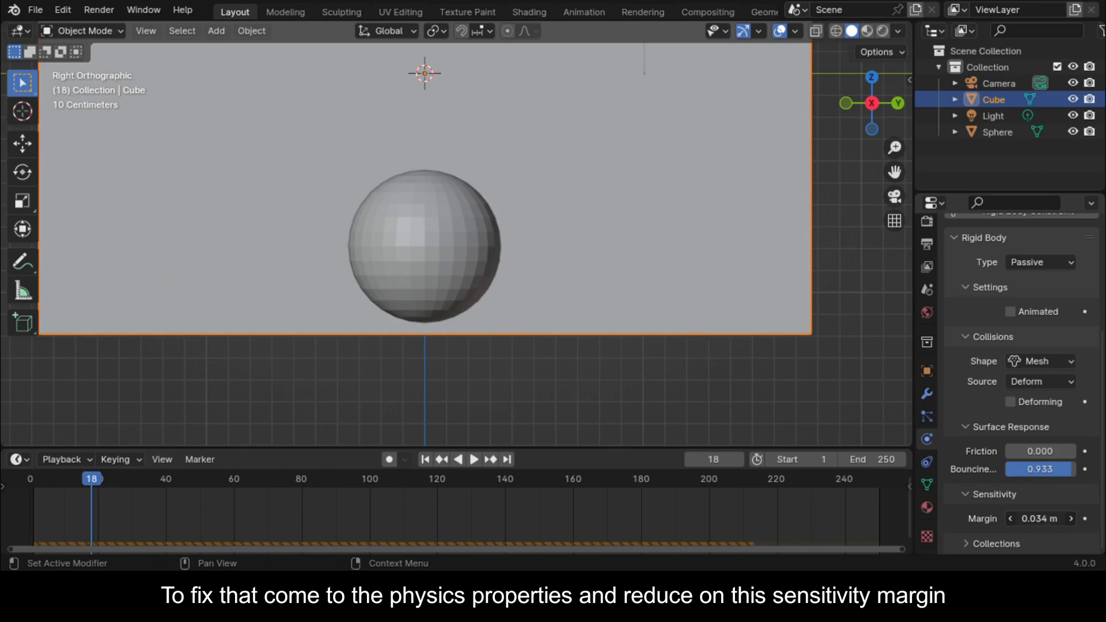
left_click(468, 267)
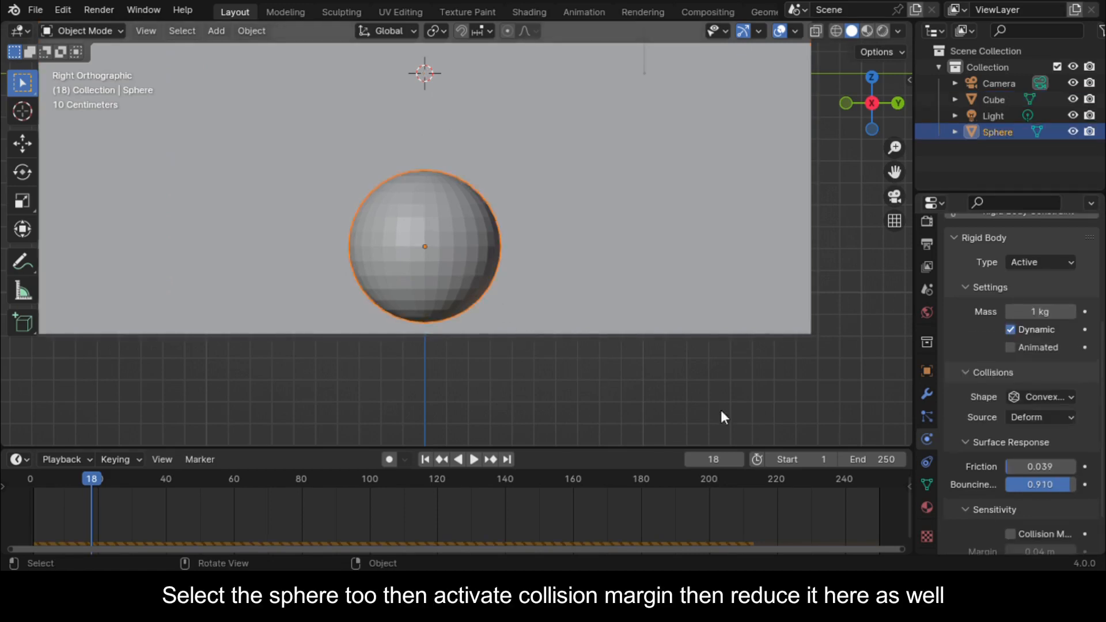
scroll(1019, 492, "down", 3)
left_click(1011, 480)
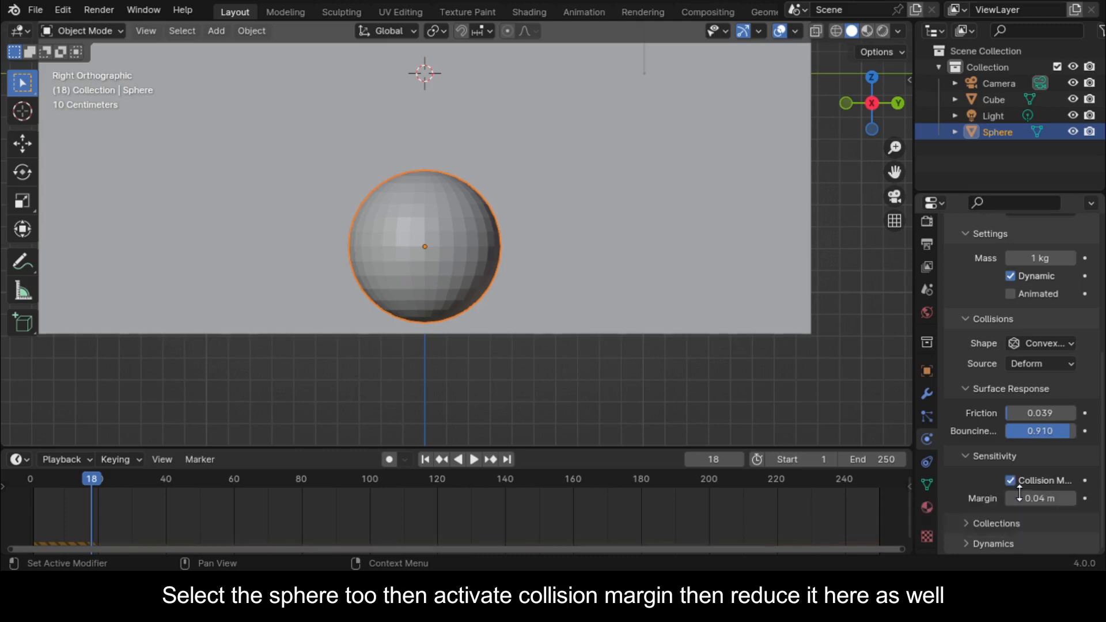
left_click_drag(1040, 498, 1024, 498)
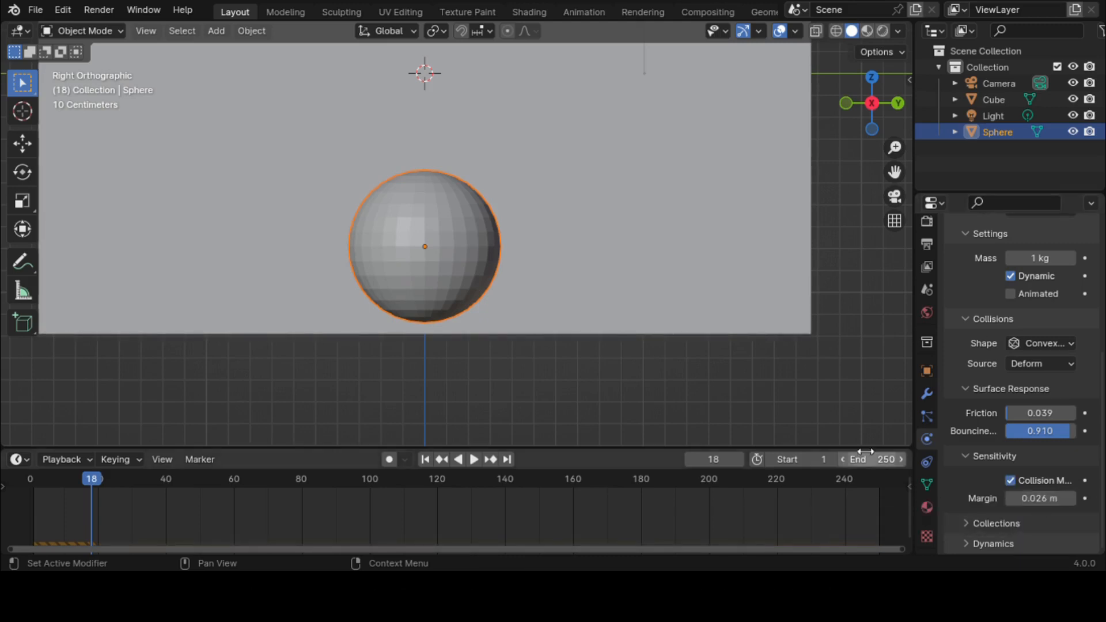
- Replay the simulation from the start and inspect the gap under the sphere around frames 18 and 19
left_click(32, 482)
scroll(458, 325, "down", 1)
key("space")
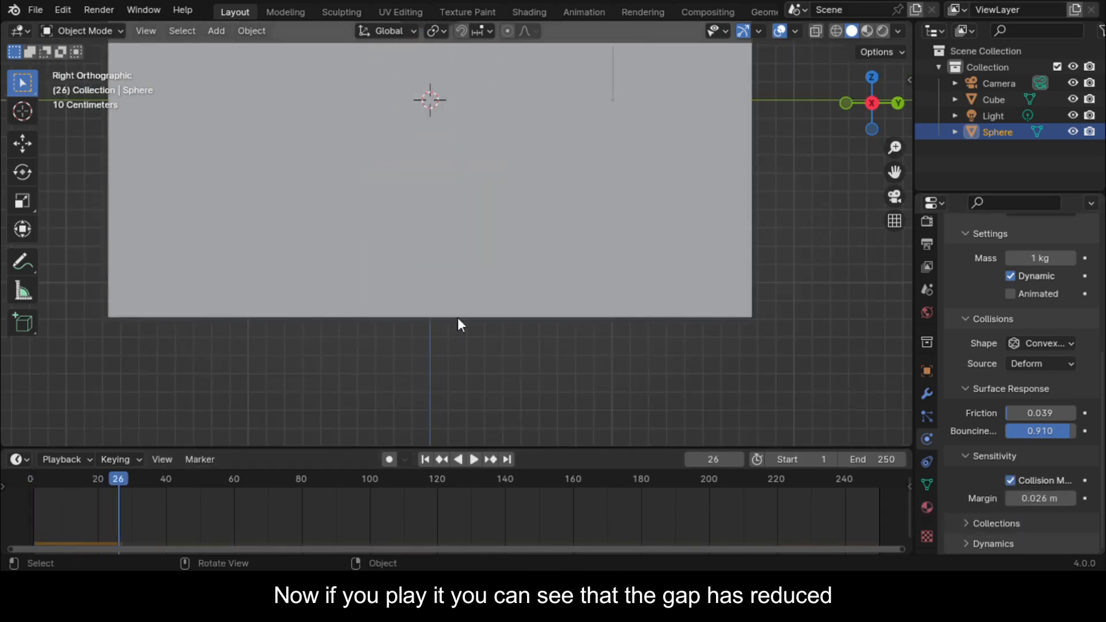
left_click_drag(123, 475, 92, 468)
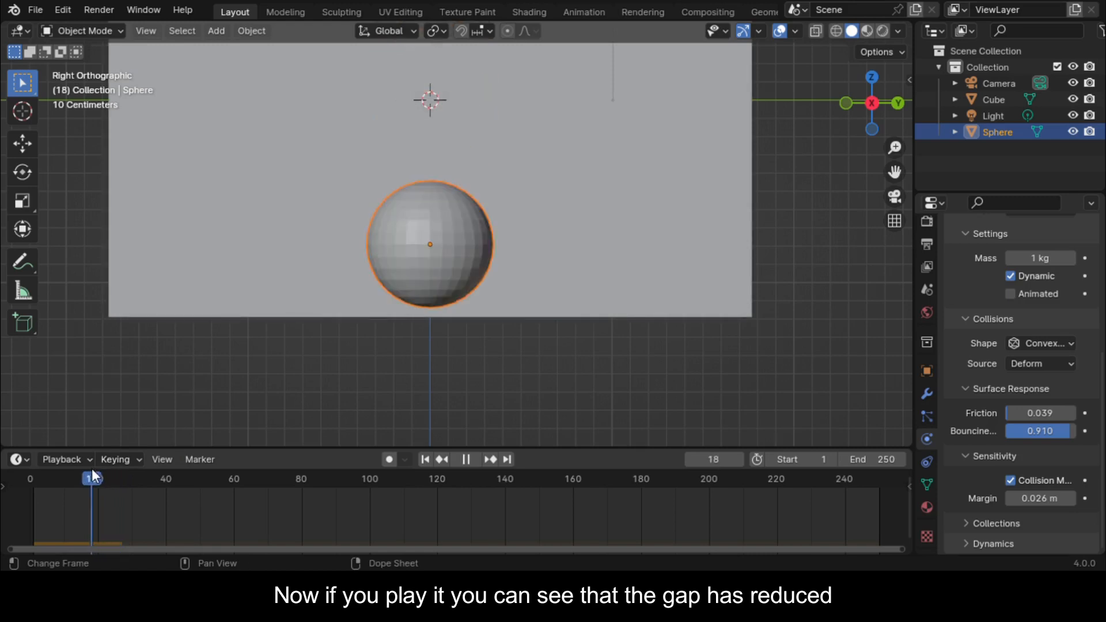
left_click(691, 459)
left_click(738, 456)
left_click(738, 456)
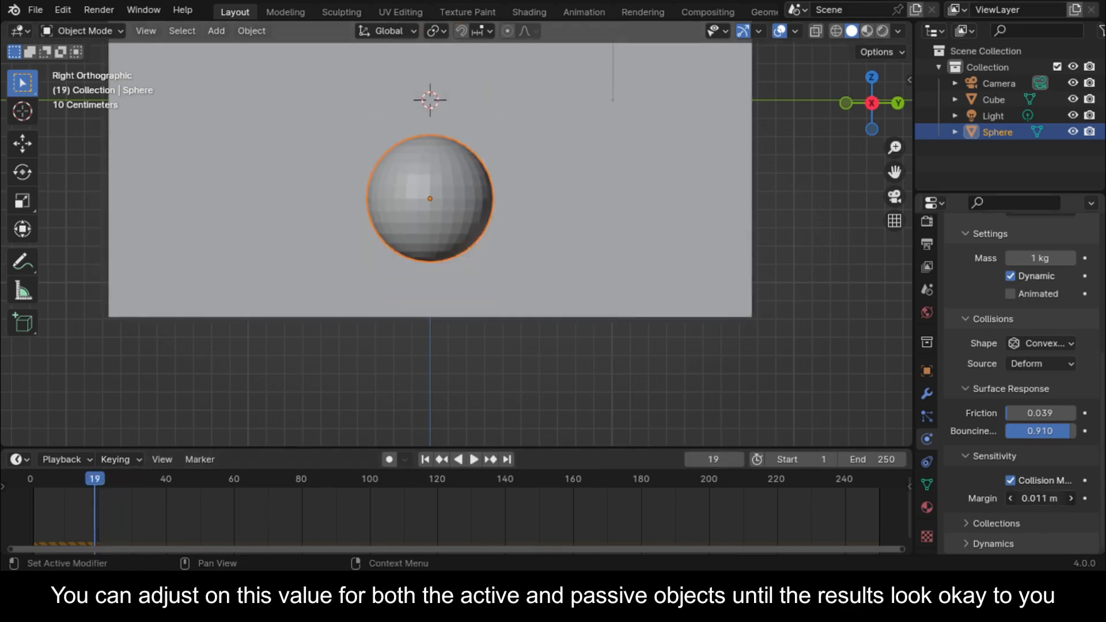
- Set the open cube's collision margin to 0.007 m and replay the simulation from the first frame to check the floor contact
left_click(534, 300)
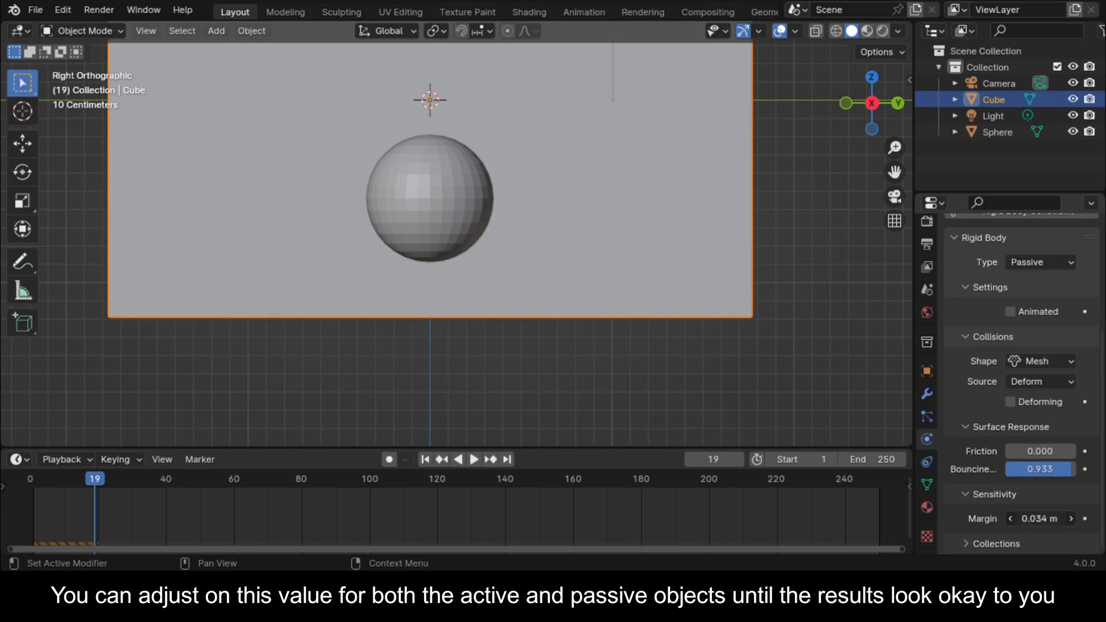
left_click_drag(1039, 518, 1045, 518)
left_click(425, 459)
left_click(474, 459)
left_click(471, 457)
left_click_drag(43, 477, 95, 475)
key("shift+Left")
key("space")
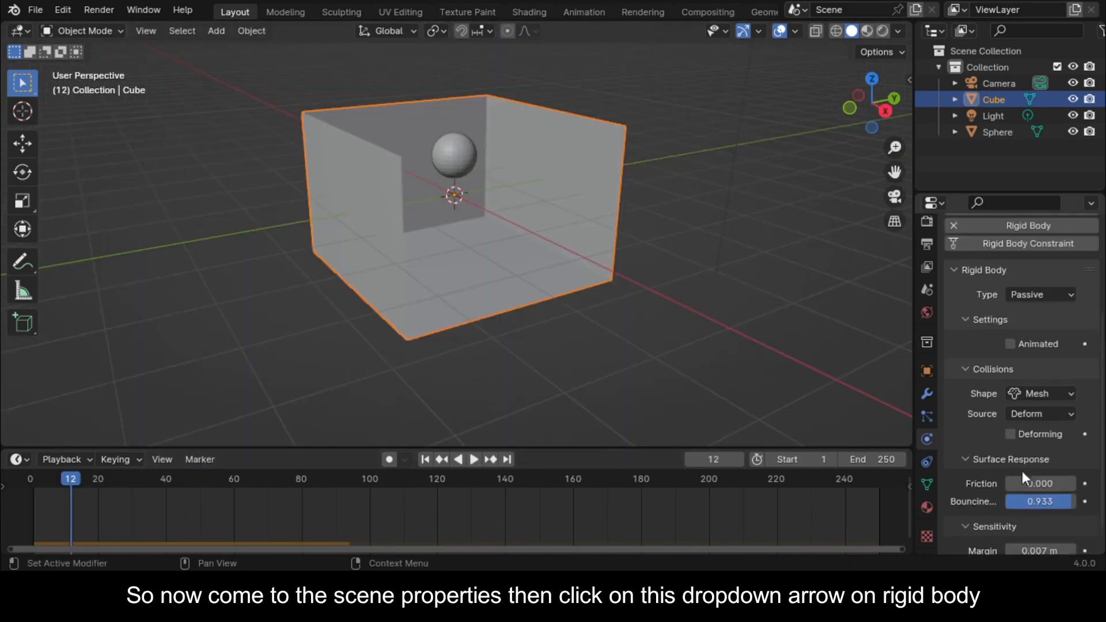
- Set the scene's Rigid Body World speed to 0.550 and replay the simulation from the start to check the slower motion
scroll(1021, 471, "down", 2)
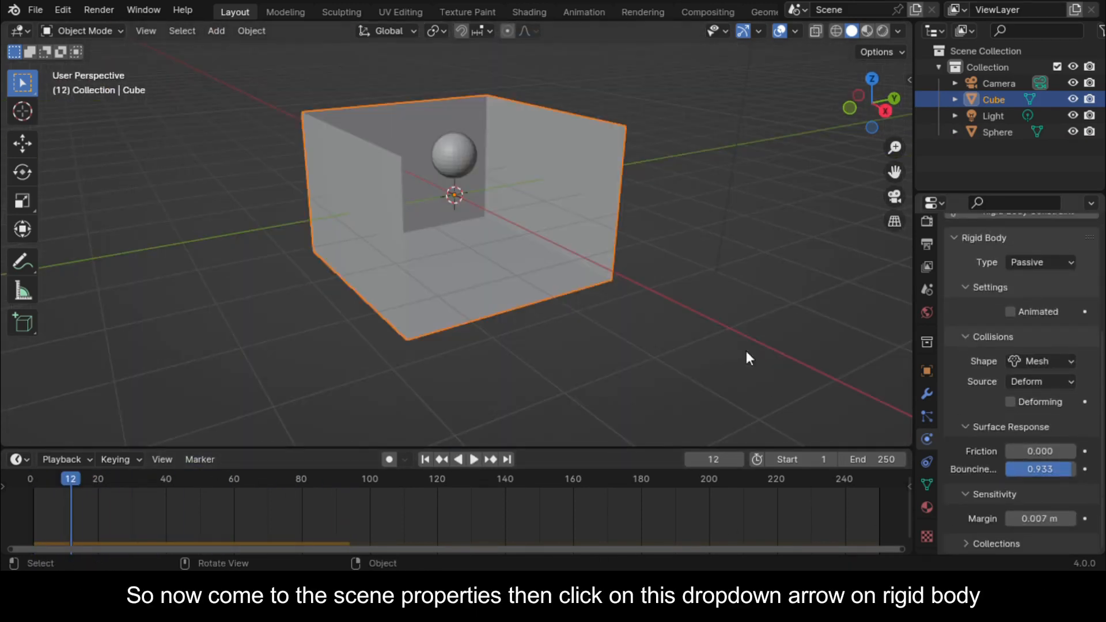
left_click(928, 292)
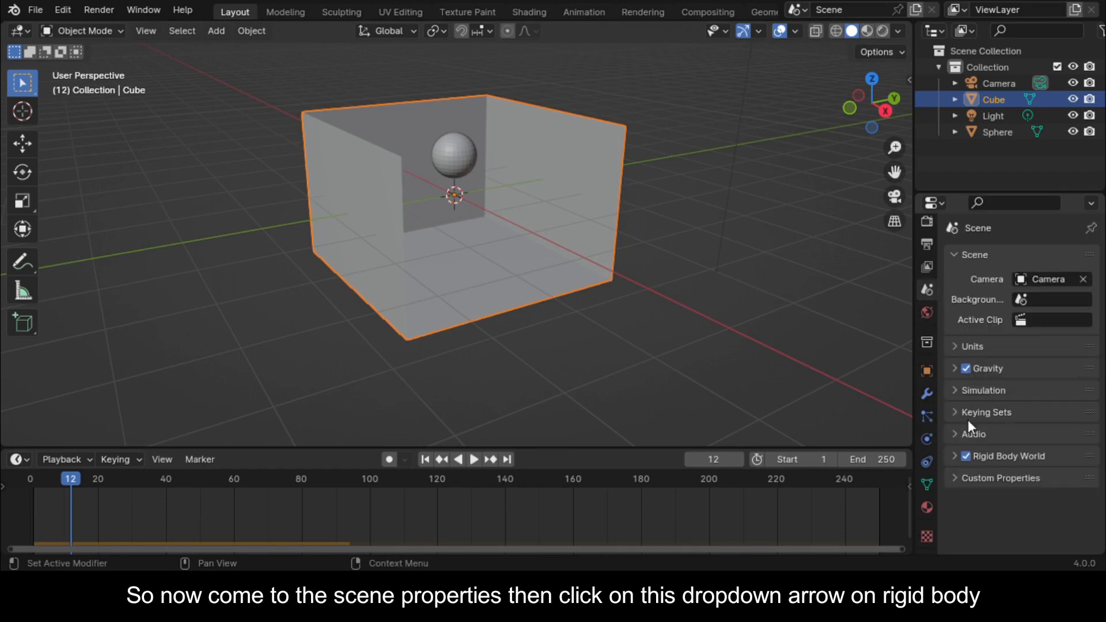
left_click(952, 456)
scroll(1002, 458, "down", 5)
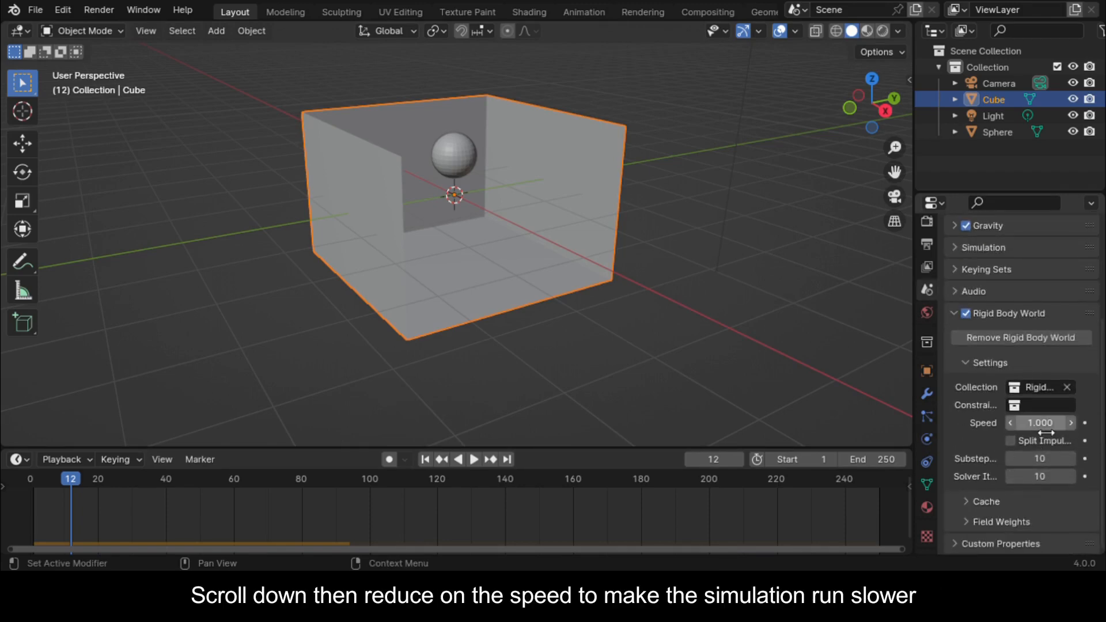
left_click_drag(1047, 430, 1030, 430)
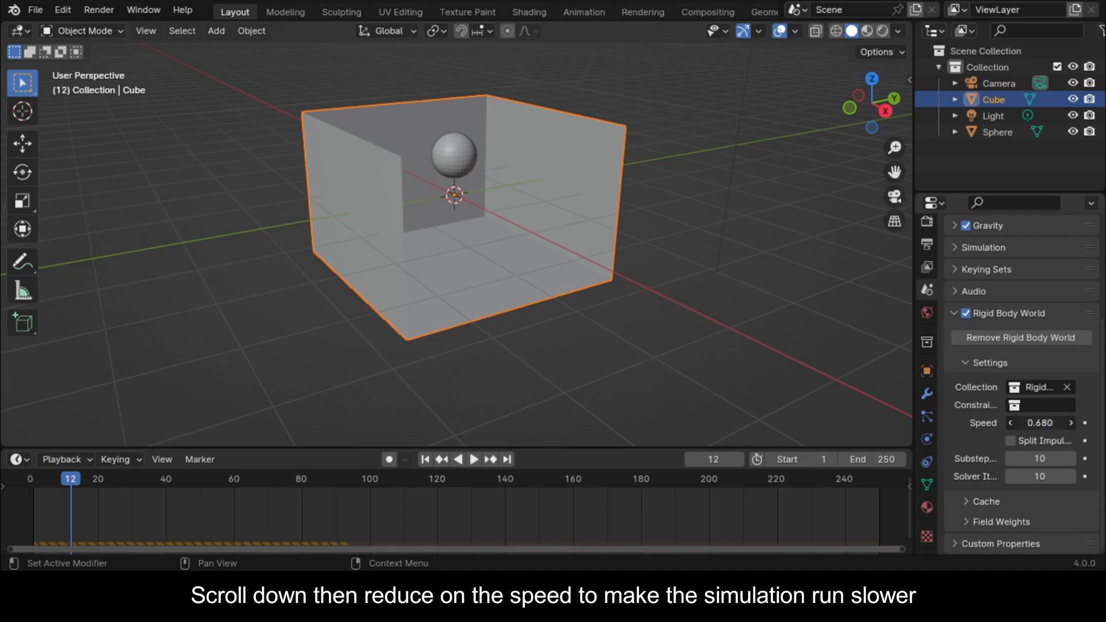
left_click(16, 479)
left_click(474, 459)
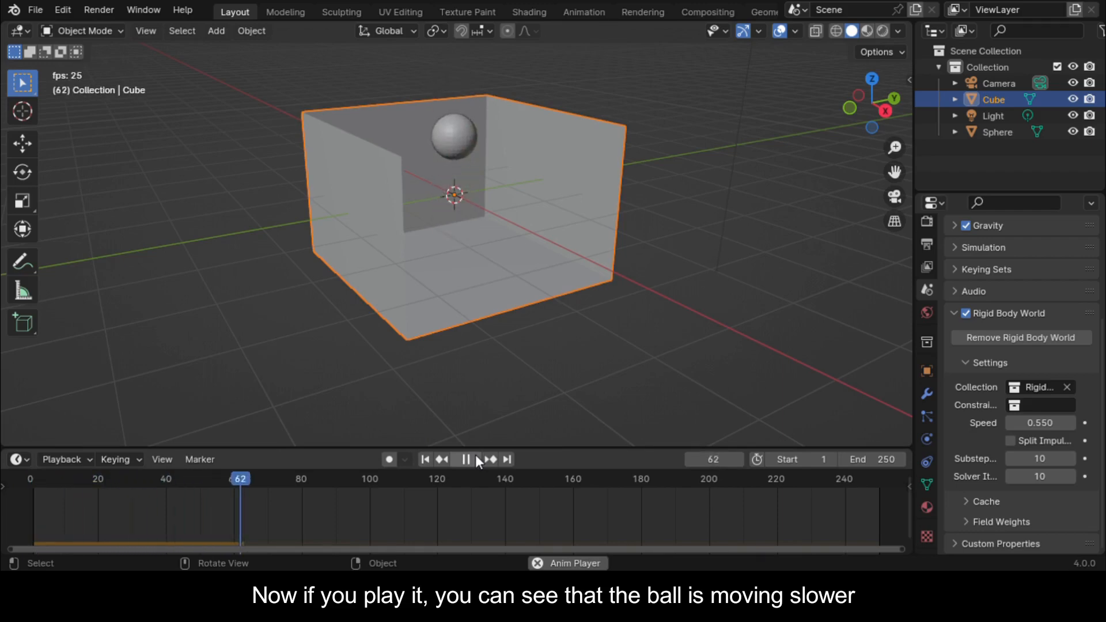
left_click(466, 459)
- Set the Rigid Body World speed to 0.400 and replay the simulation from the start
left_click_drag(1054, 423, 1036, 423)
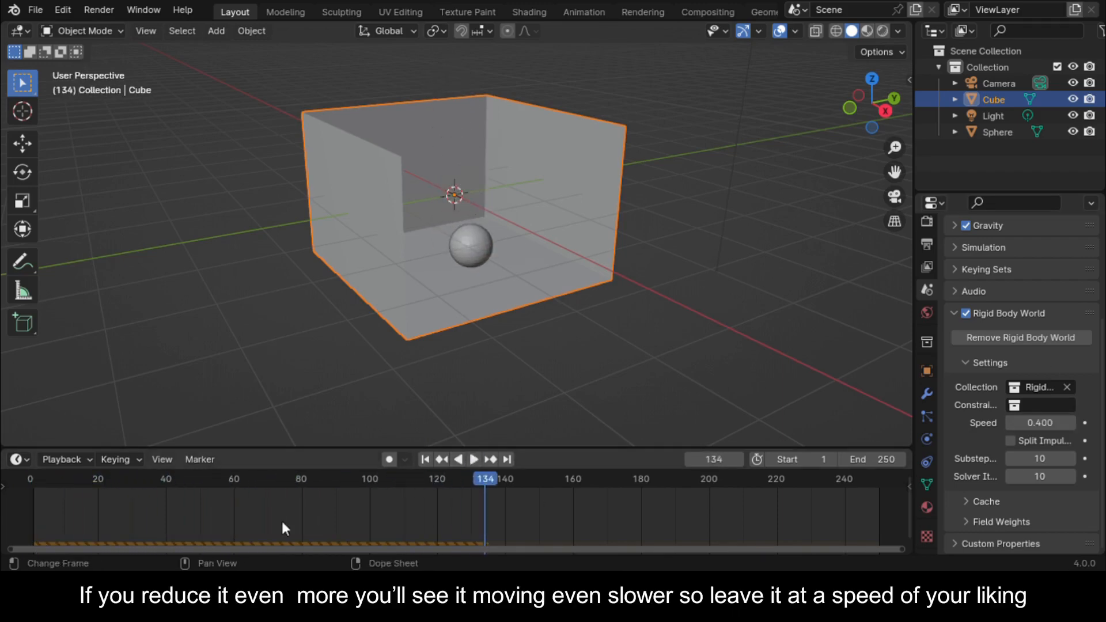
left_click(33, 478)
left_click(470, 459)
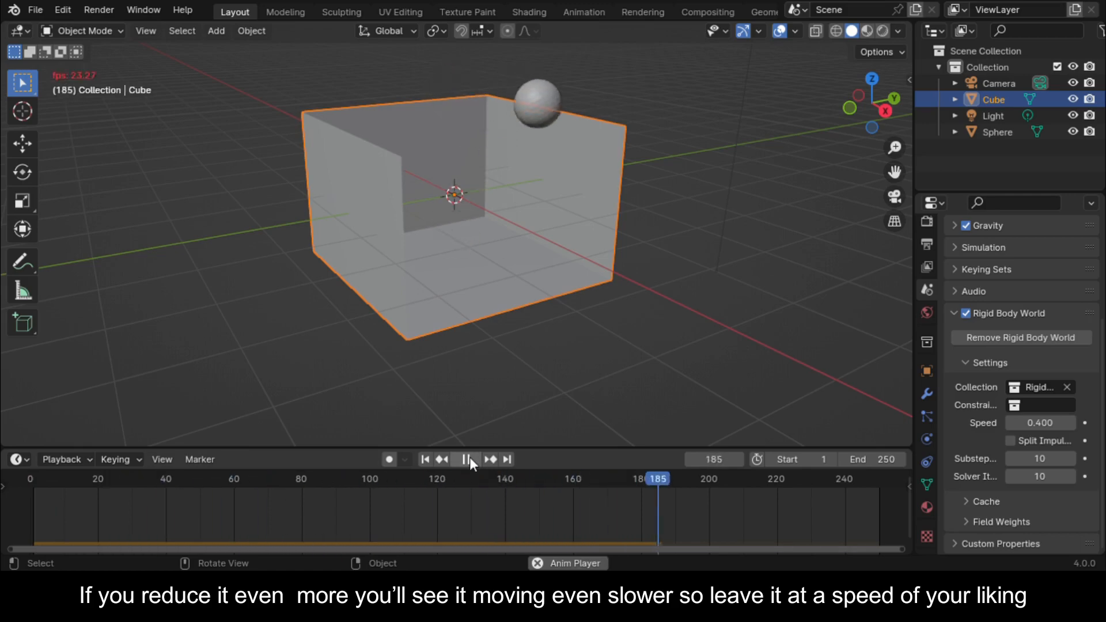
left_click(469, 458)
- Rewind the timeline, set the Rigid Body World speed to 0.310 and play the simulation
left_click(22, 484)
left_click_drag(1048, 423, 1035, 422)
left_click(474, 459)
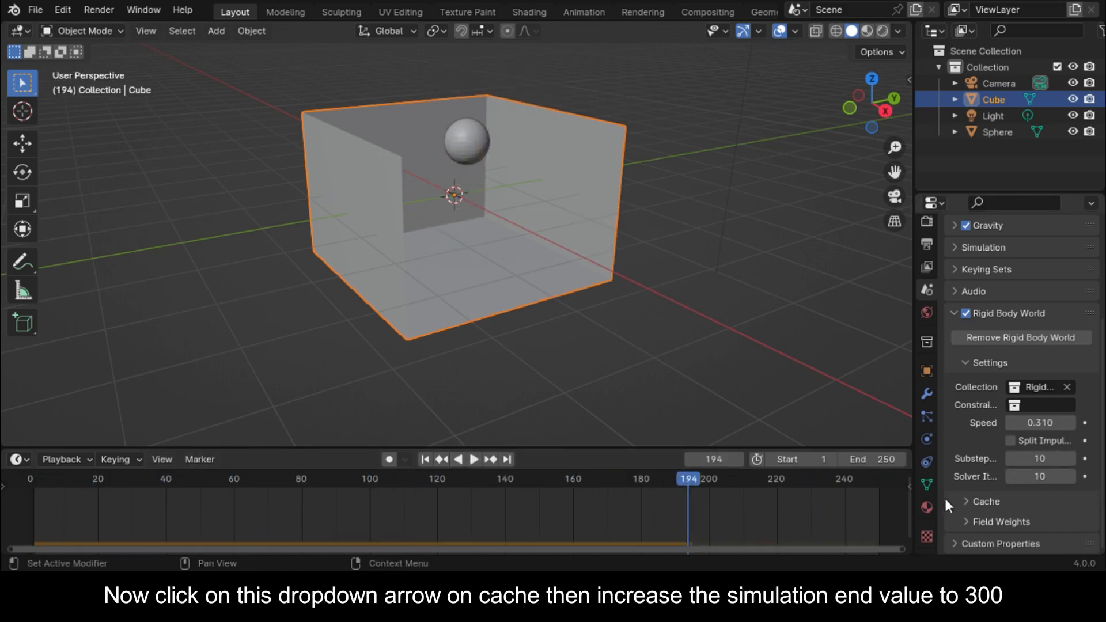
- Set the Rigid Body World cache's simulation end to 300 and the timeline's end frame to 300
left_click(966, 502)
scroll(1066, 462, "down", 5)
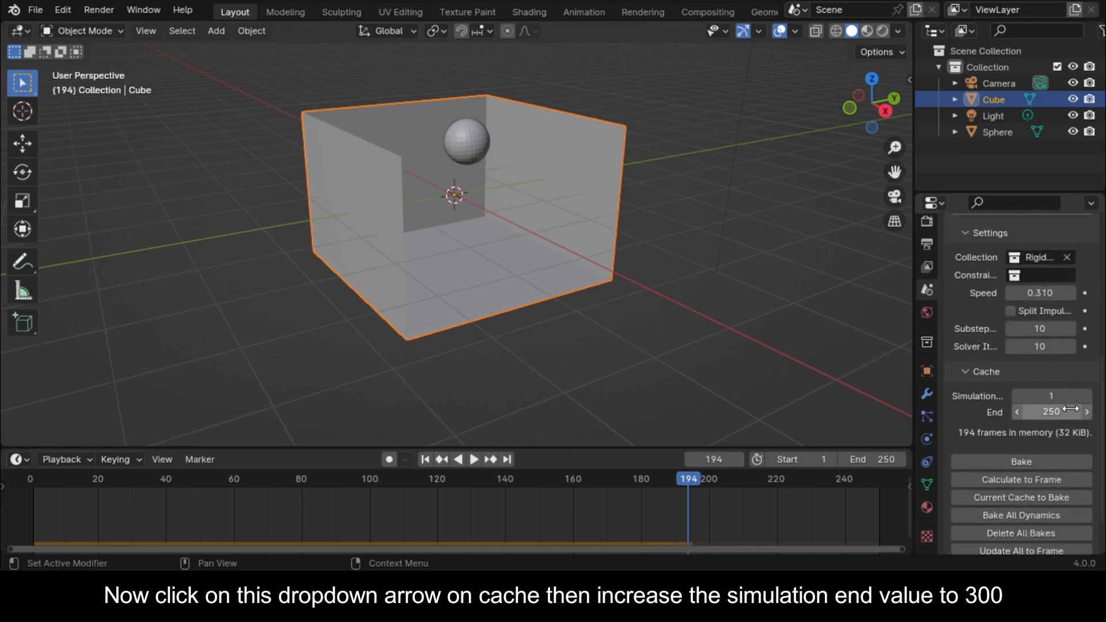
scroll(1034, 431, "down", 2)
scroll(820, 495, "down", 4)
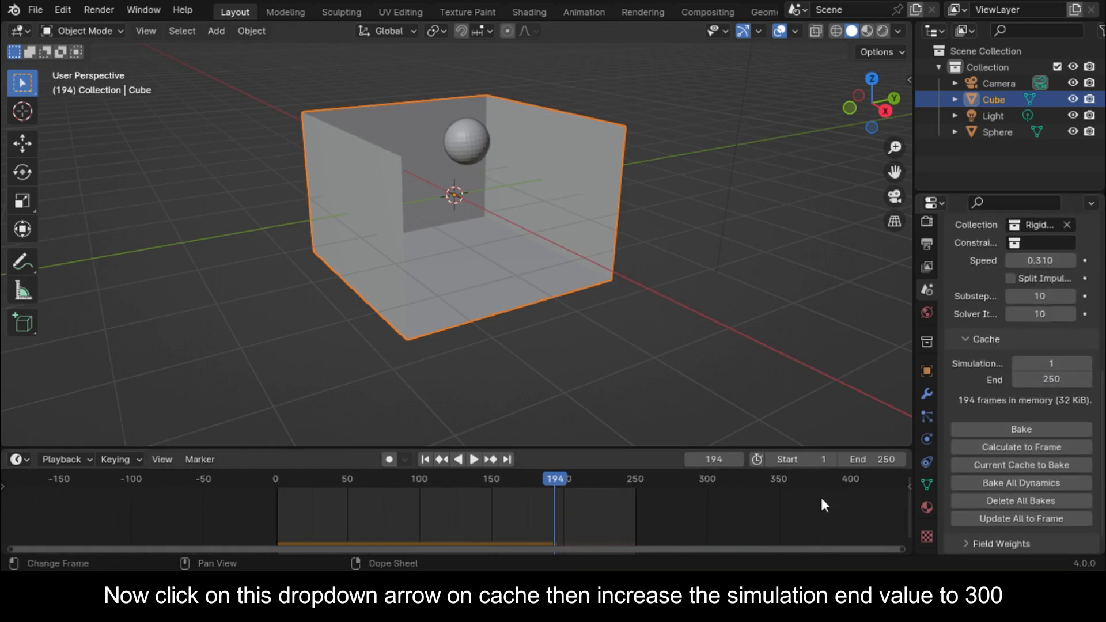
left_click(1045, 380)
type("300")
key("Return")
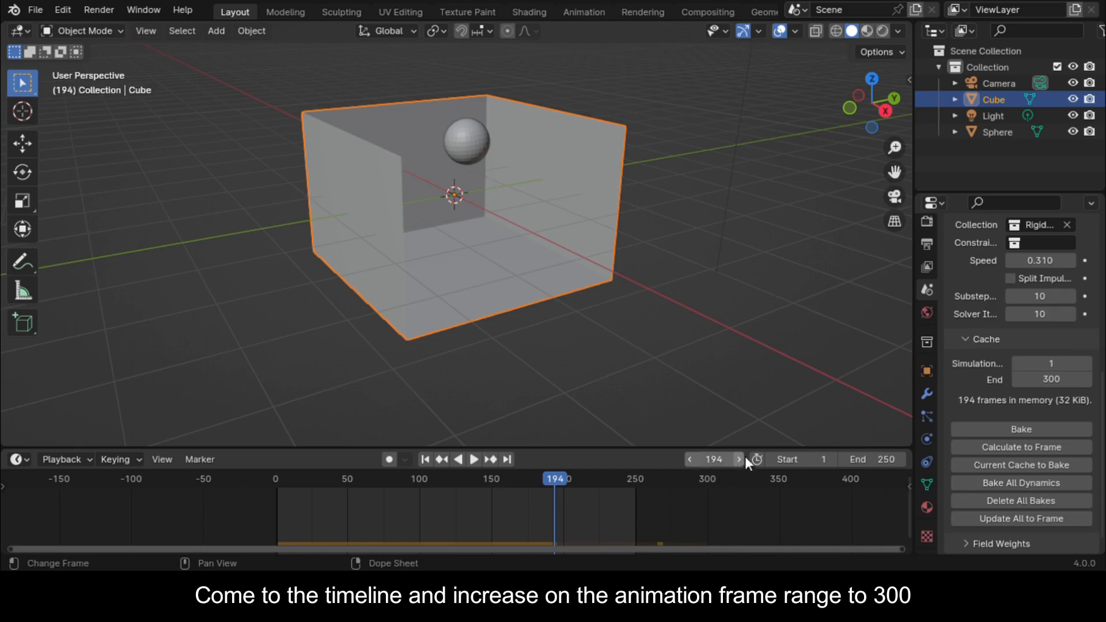
left_click(881, 464)
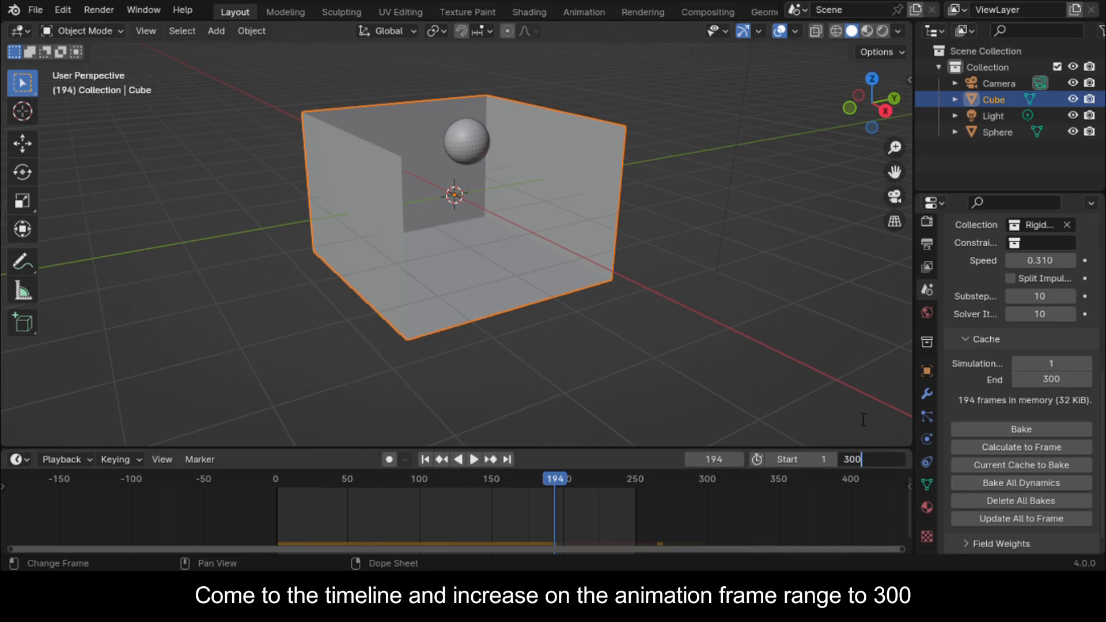
key("Return")
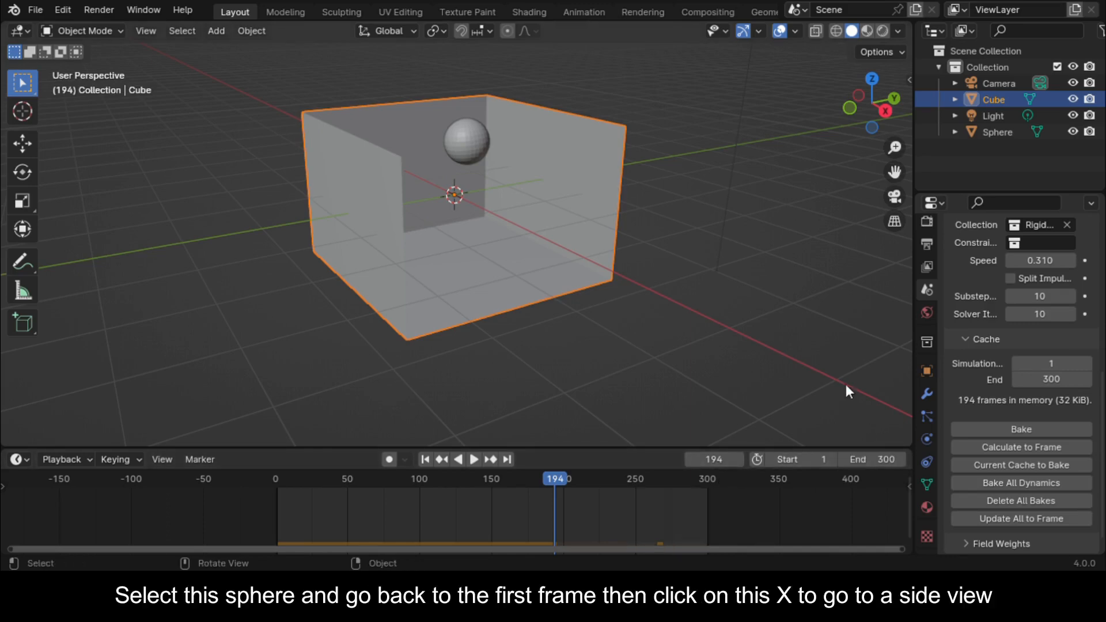
- Return the timeline to frame 1 and scale the sphere down slightly in the right side view
left_click(469, 133)
left_click(277, 488)
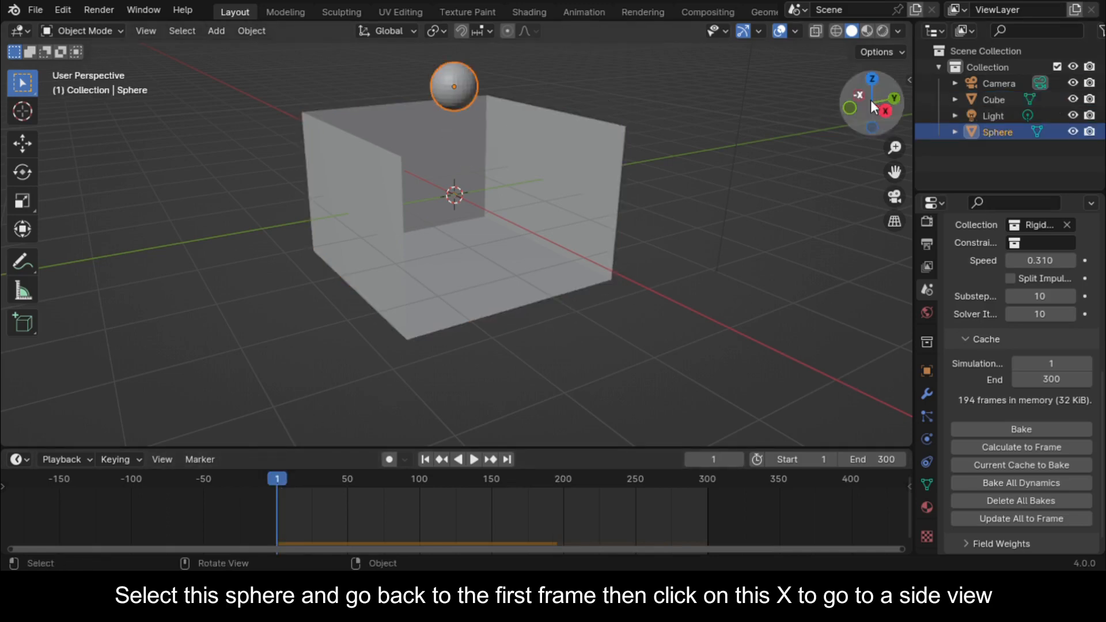
left_click(885, 111)
scroll(807, 135, "up", 2)
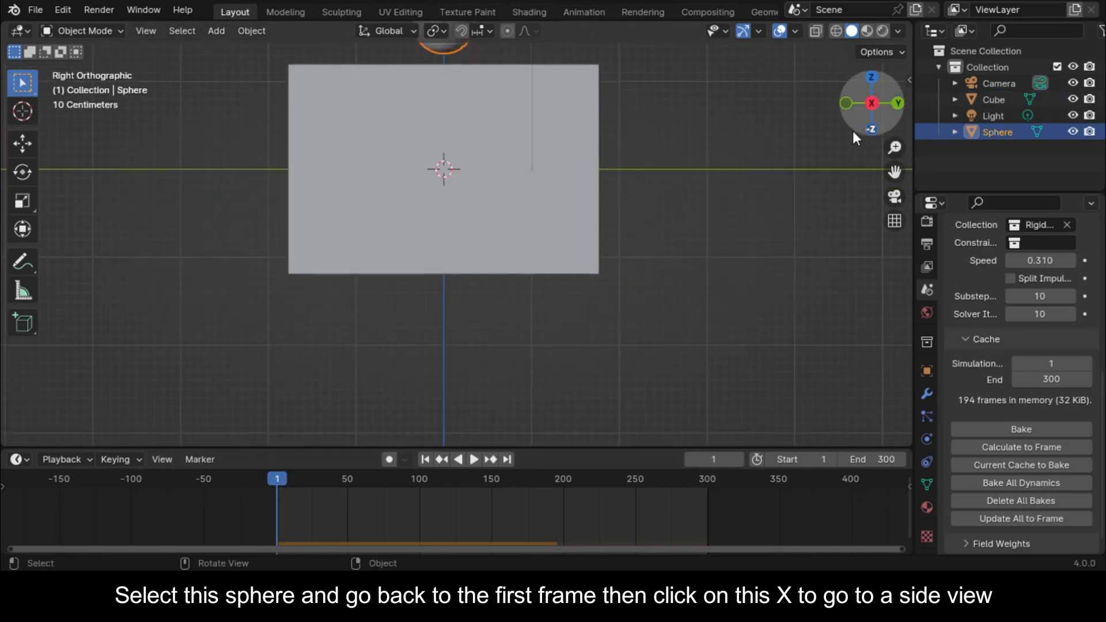
left_click_drag(882, 173, 891, 294)
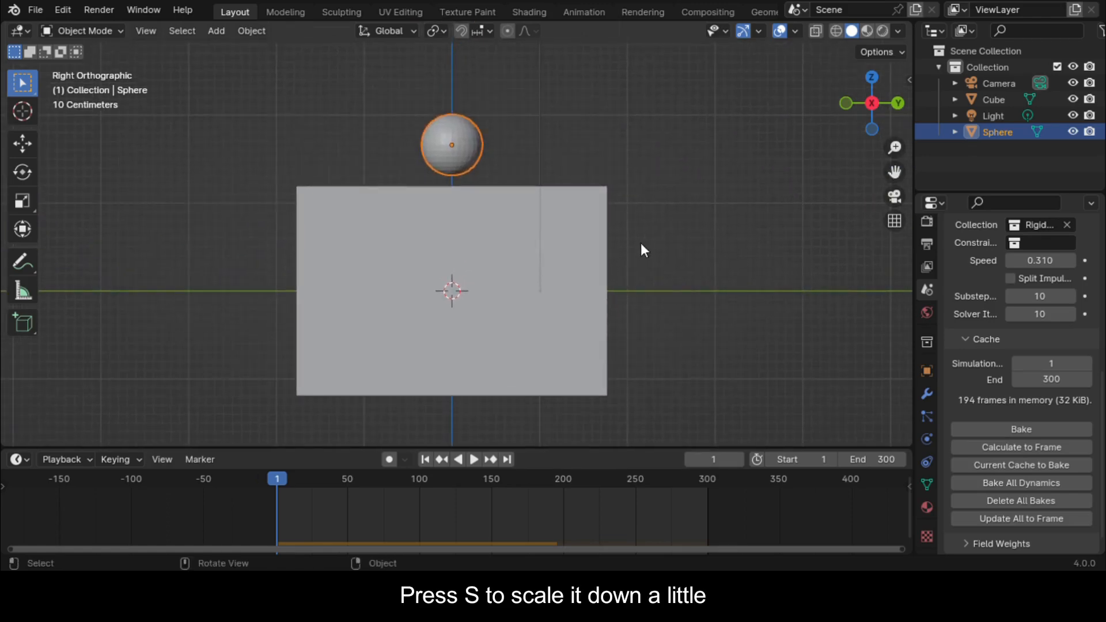
key("s")
left_click(600, 200)
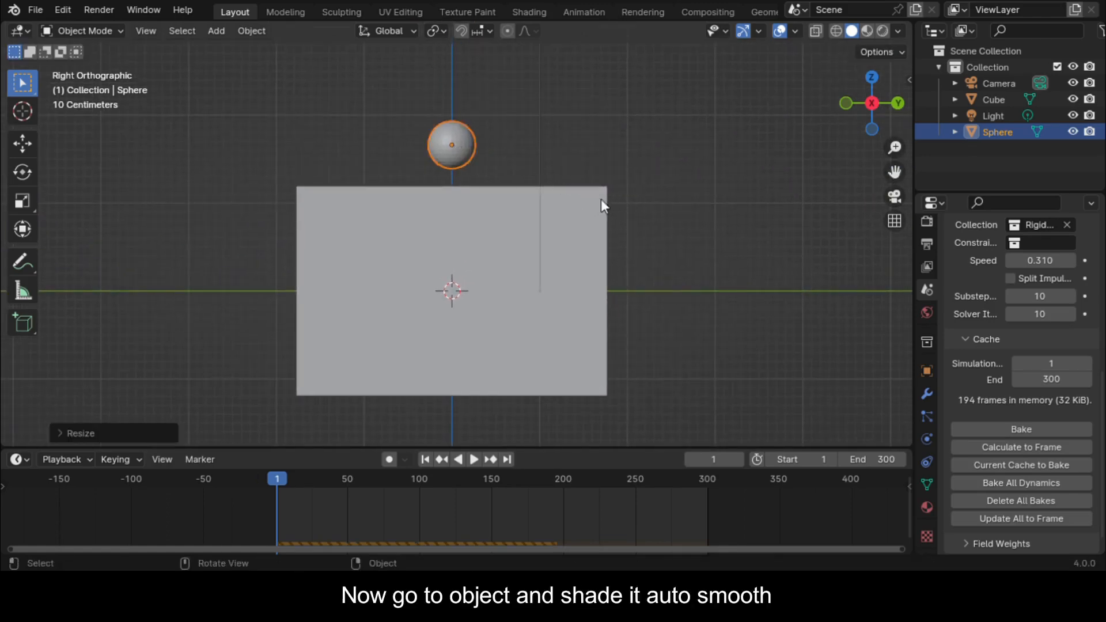
- Apply Shade Auto Smooth to the sphere
scroll(220, 58, "up", 3)
left_click(251, 31)
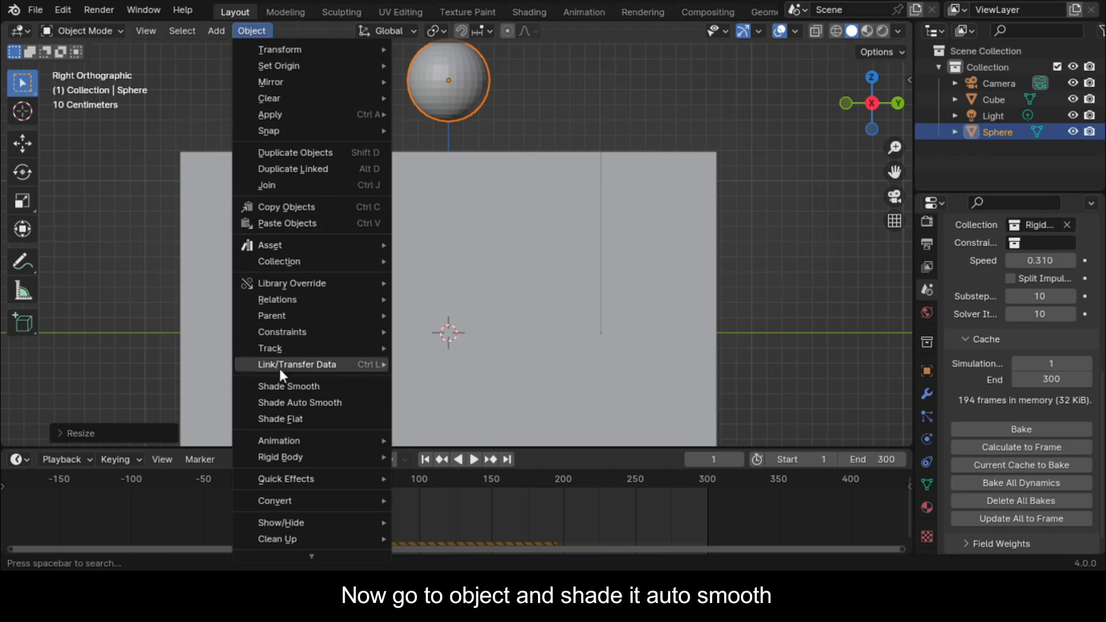
left_click(300, 402)
scroll(475, 263, "up", 1)
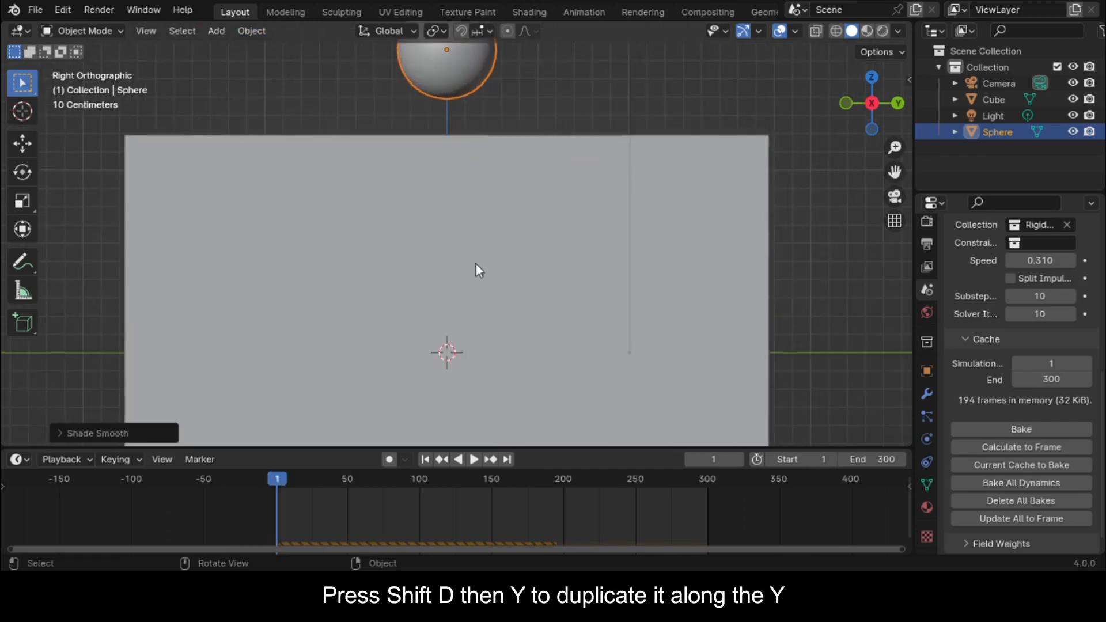
- Duplicate the sphere along the Y axis with a small gap and repeat the duplication to form a row of six spheres
scroll(469, 239, "down", 2)
key("shift+d")
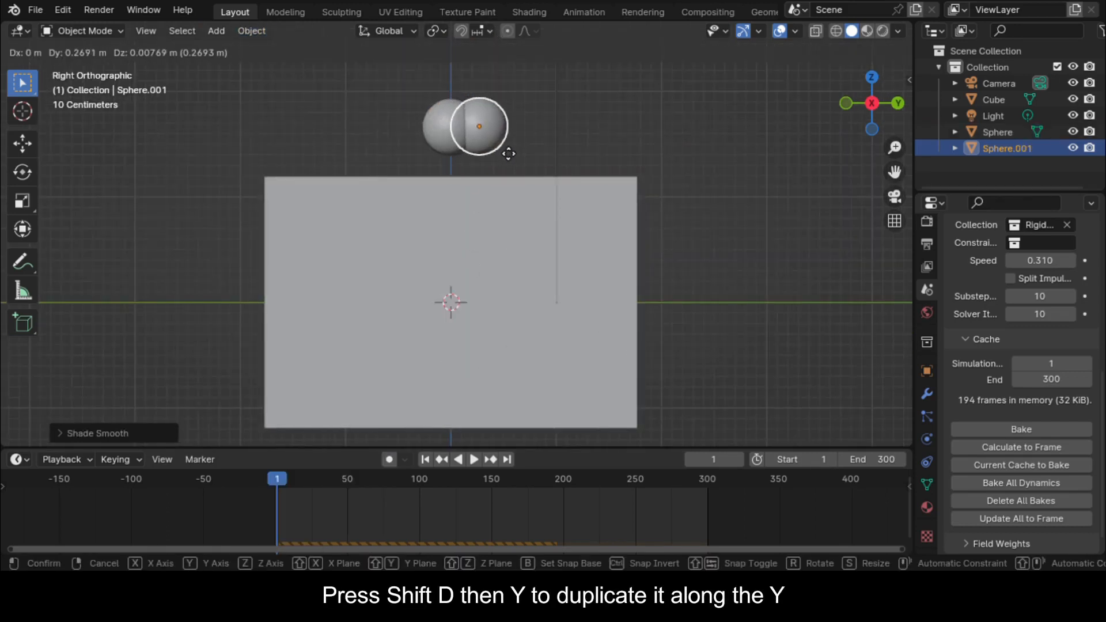
key("y")
left_click(534, 154)
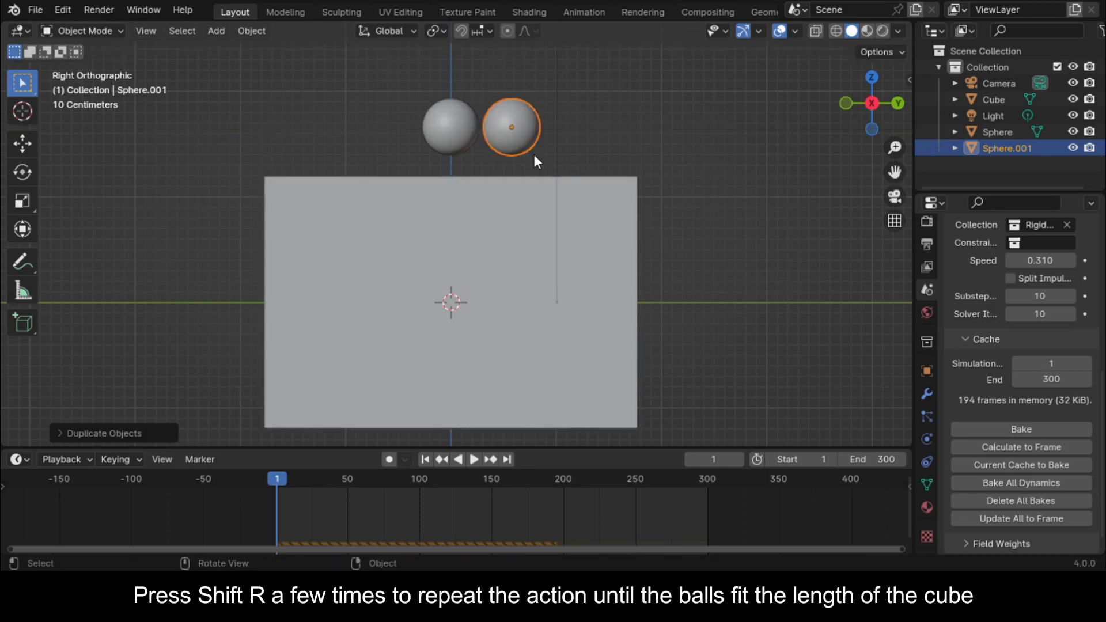
key("shift+r")
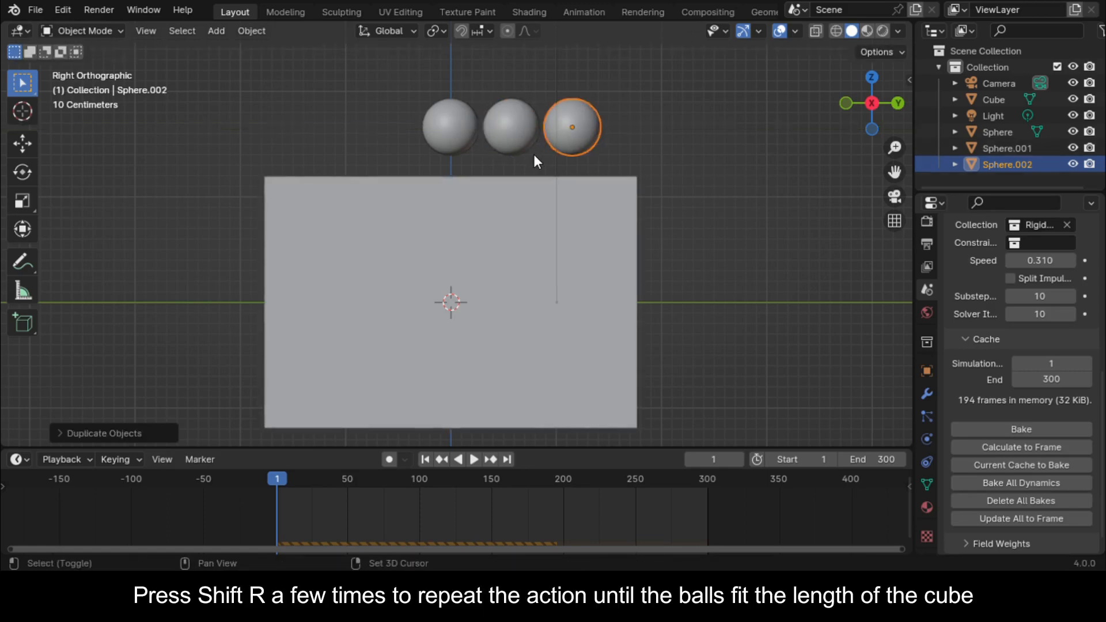
key("shift+r")
key("shift+r")
key("shift+r")
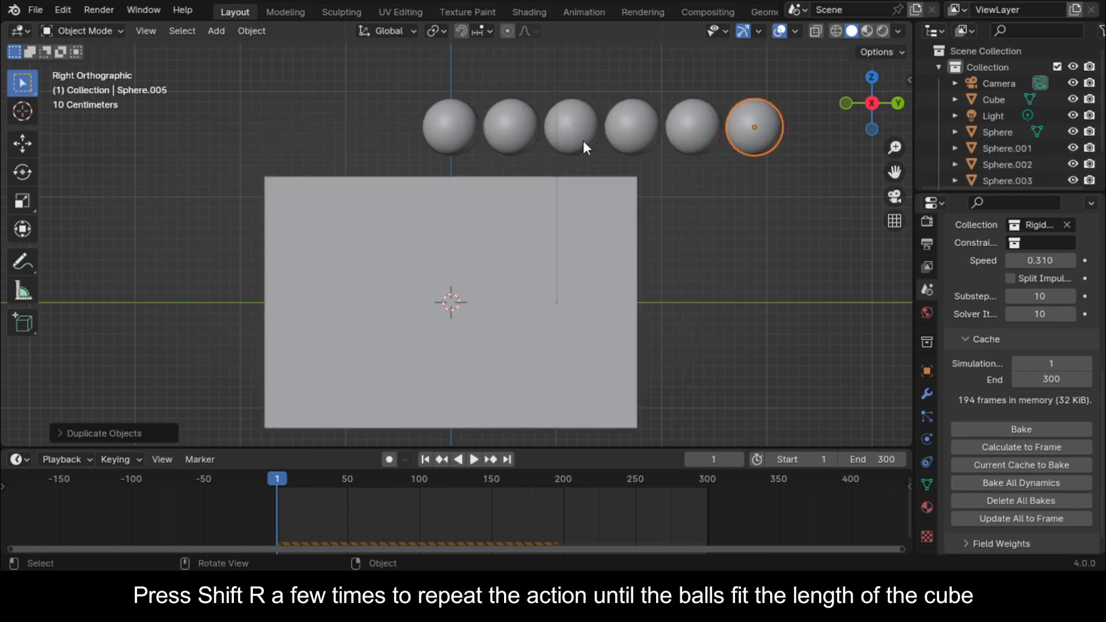
- Move the row of six spheres along Y until it is centred above the cube and scale the whole row down slightly
scroll(585, 143, "down", 6)
scroll(586, 145, "up", 6)
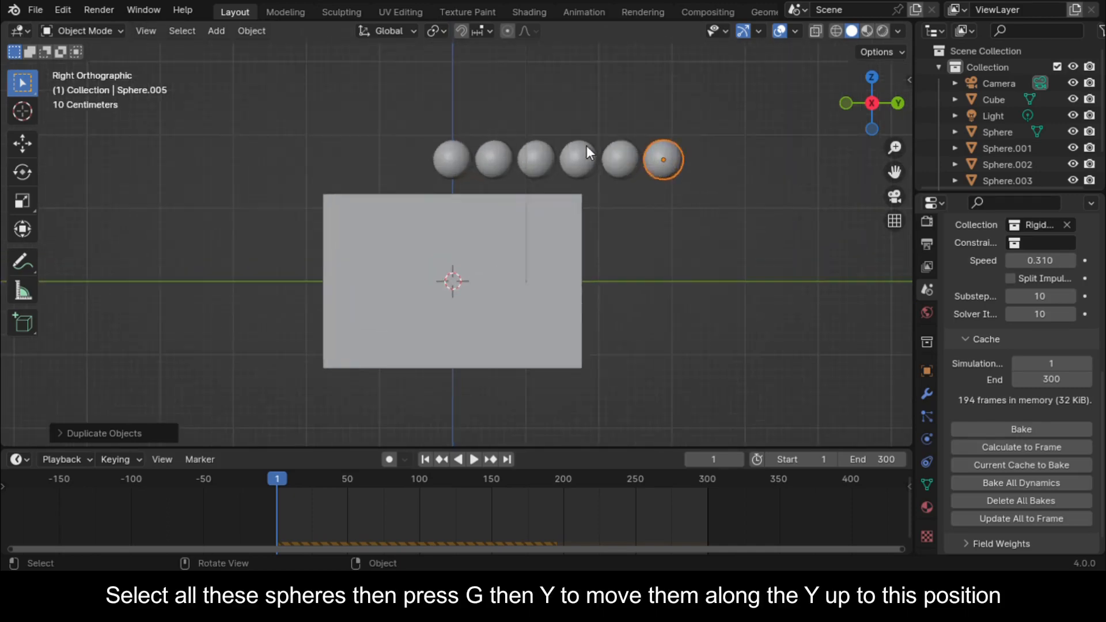
left_click_drag(412, 92, 786, 163)
scroll(787, 166, "down", 5)
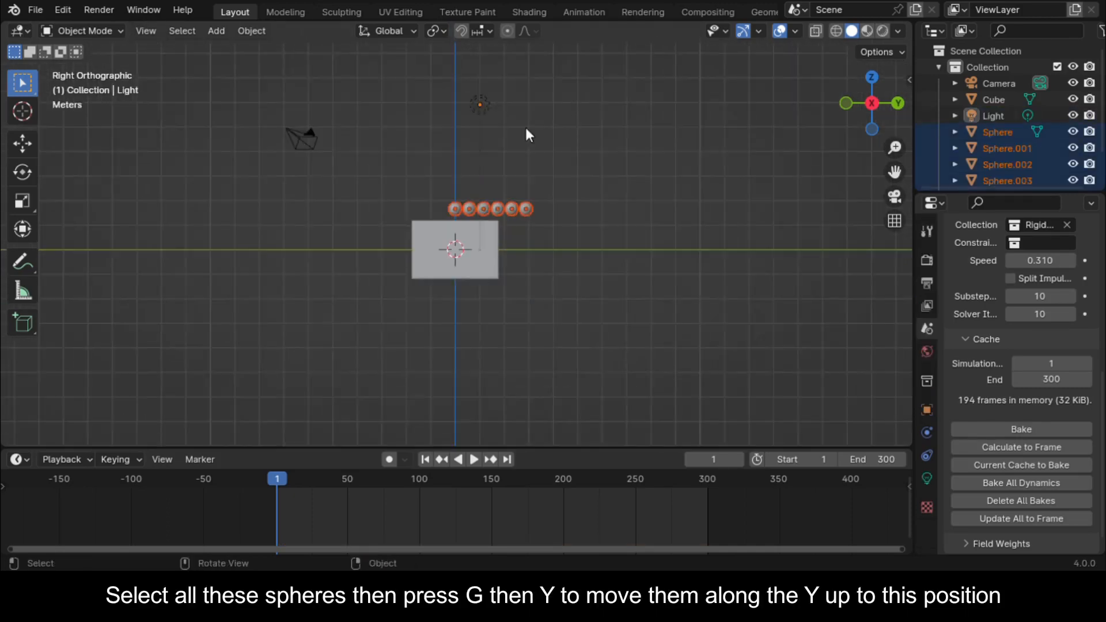
scroll(591, 130, "up", 5)
key("g")
key("y")
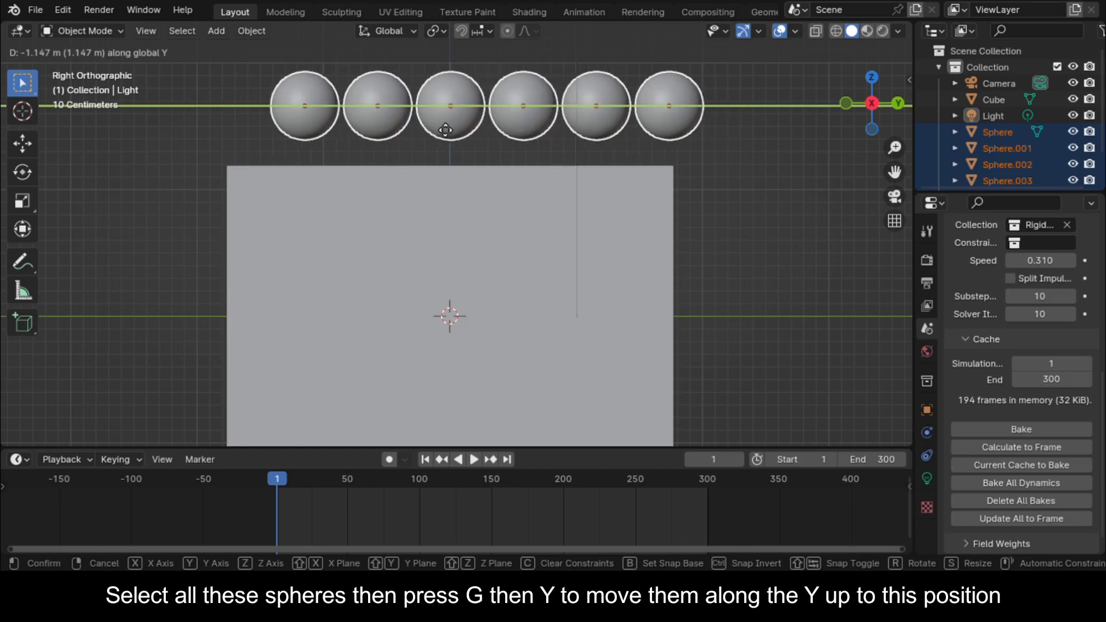
left_click(441, 124)
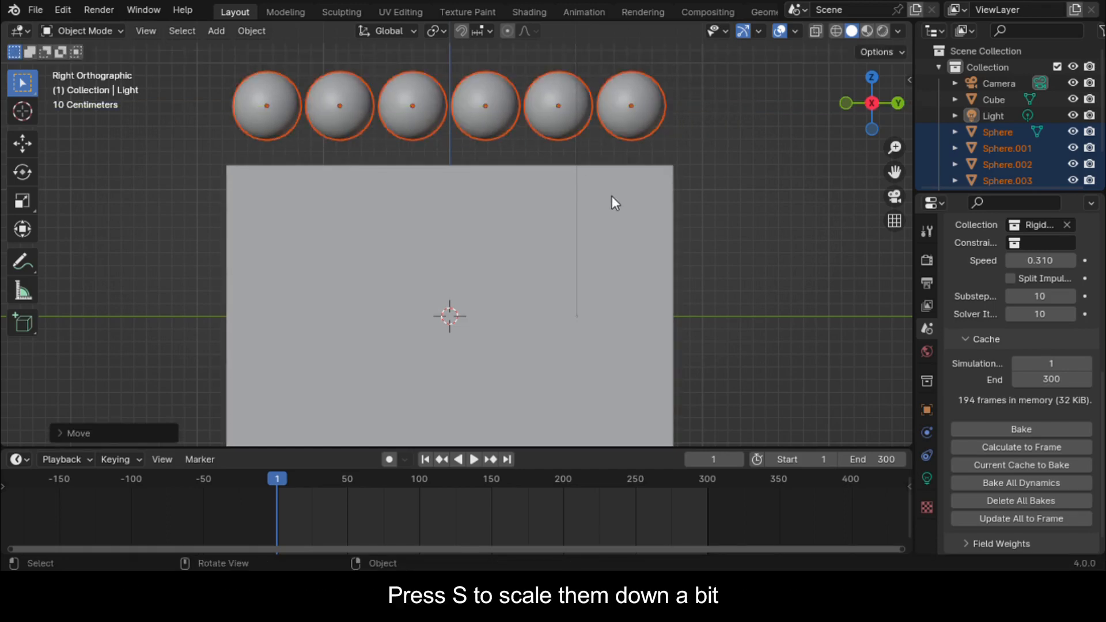
key("s")
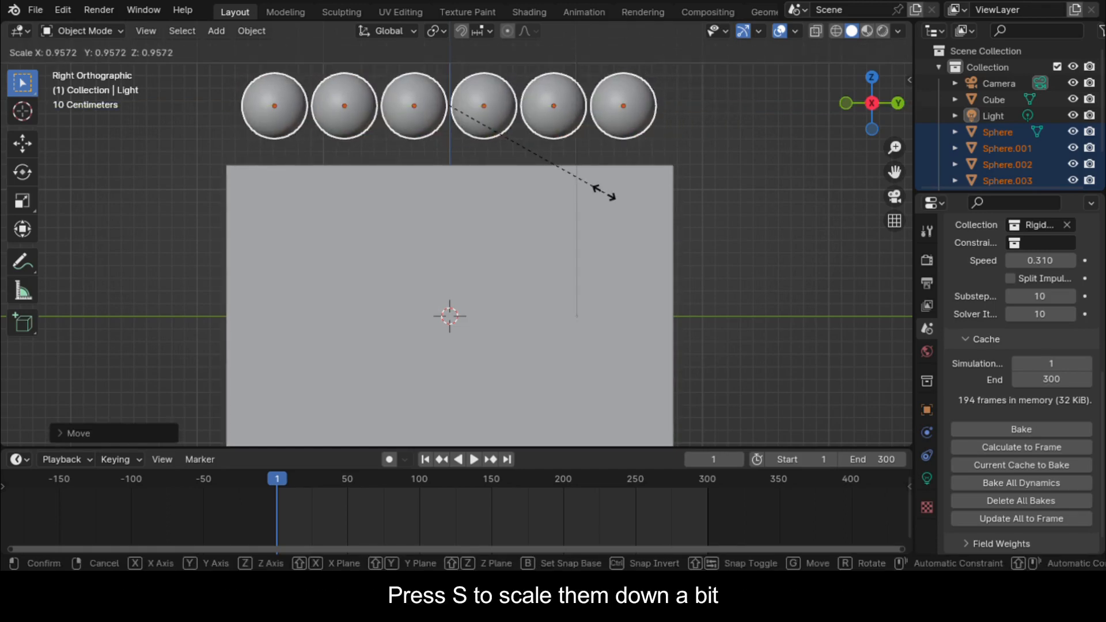
left_click(602, 198)
- Play the simulation in perspective view to check how the six spheres bounce inside the cube, and stop it
middle_click_drag(602, 198, 362, 462)
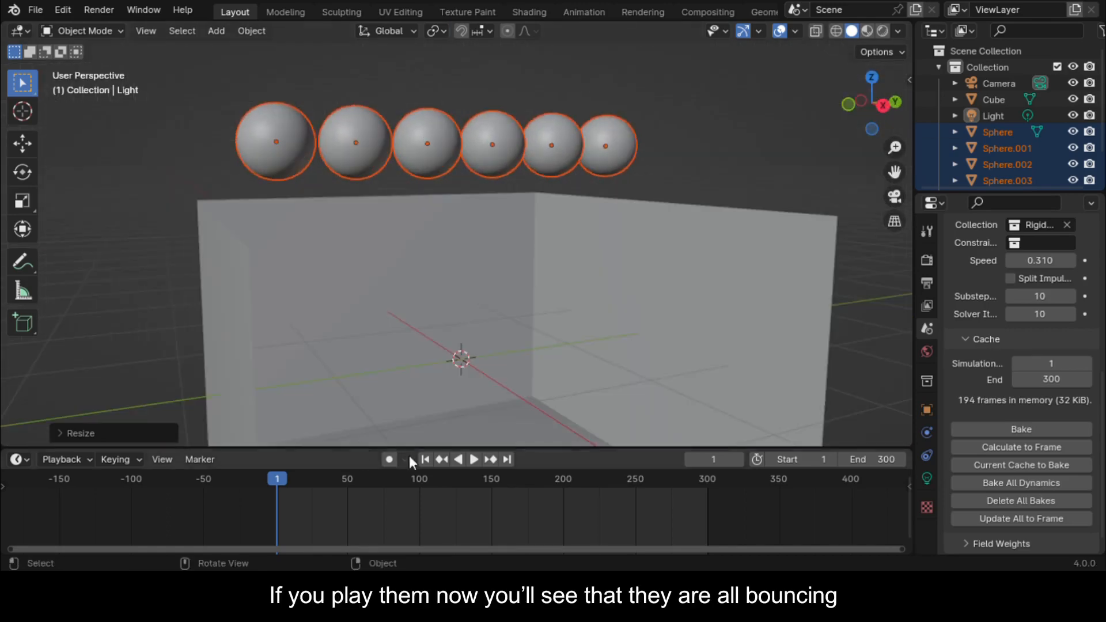
left_click(473, 459)
middle_click_drag(518, 414, 451, 503)
key("space")
- Go back to frame 0 and duplicate the row of spheres about 0.54 m upward along Z, leaving a small gap
left_click(275, 483)
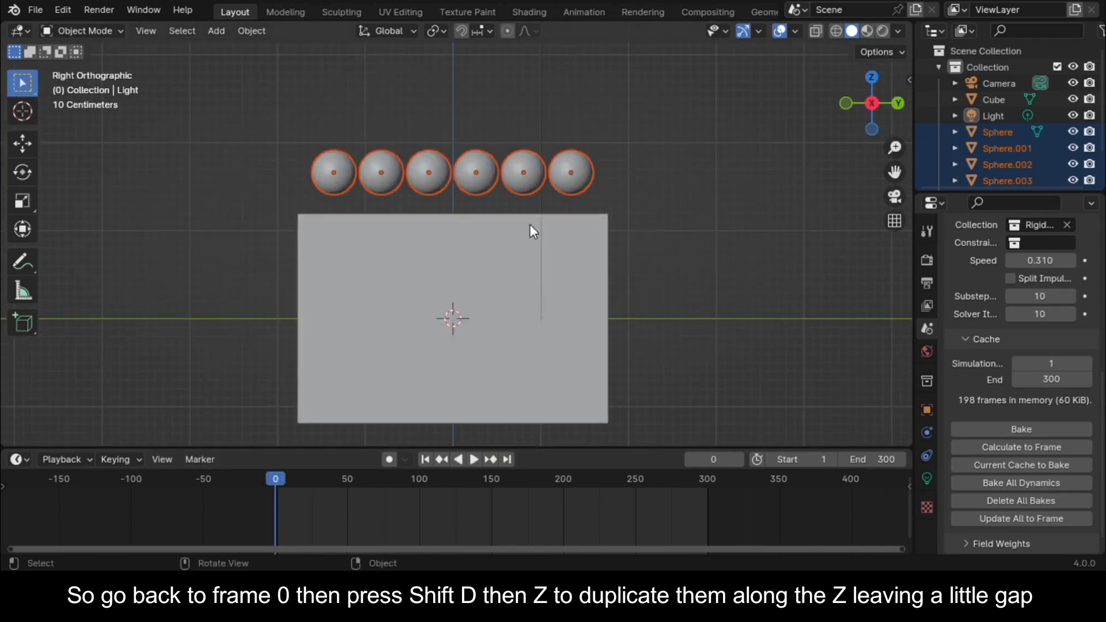
key("shift+d")
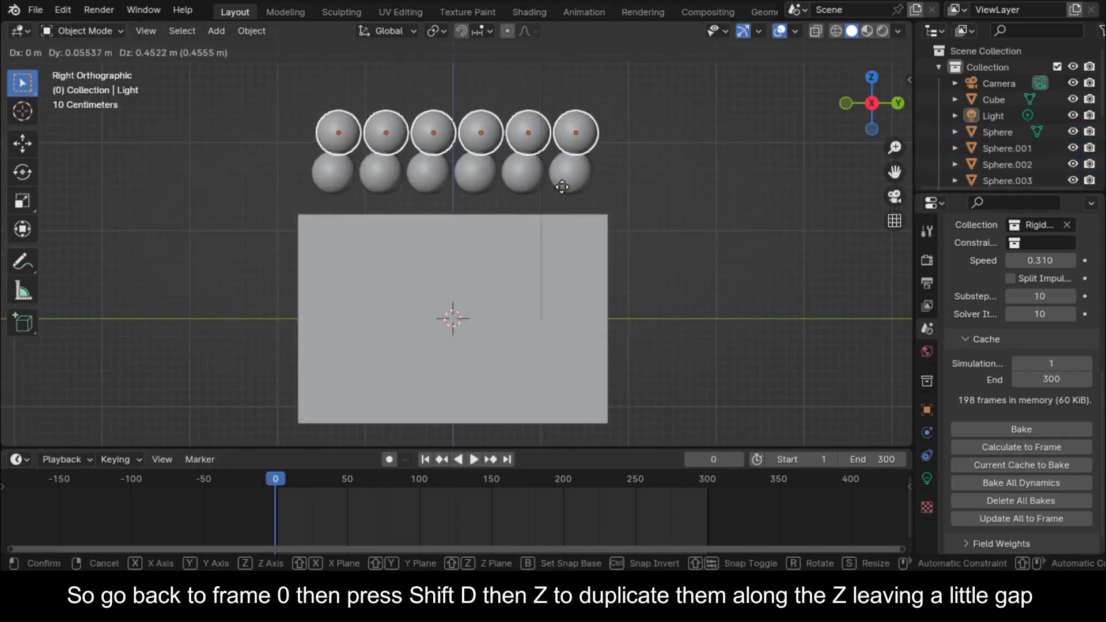
key("z")
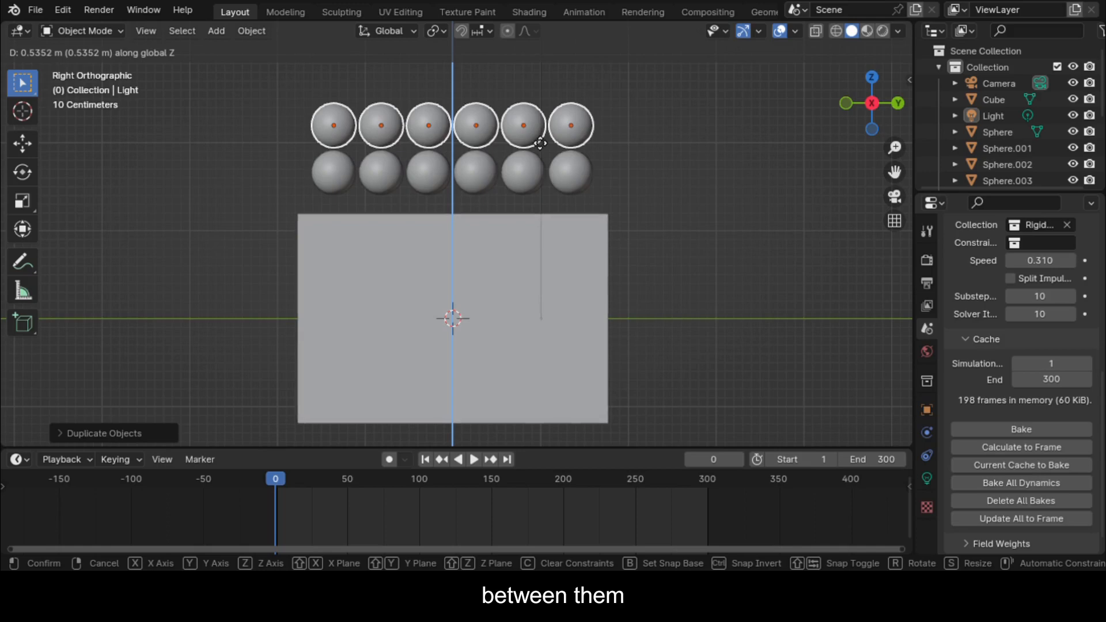
left_click(539, 142)
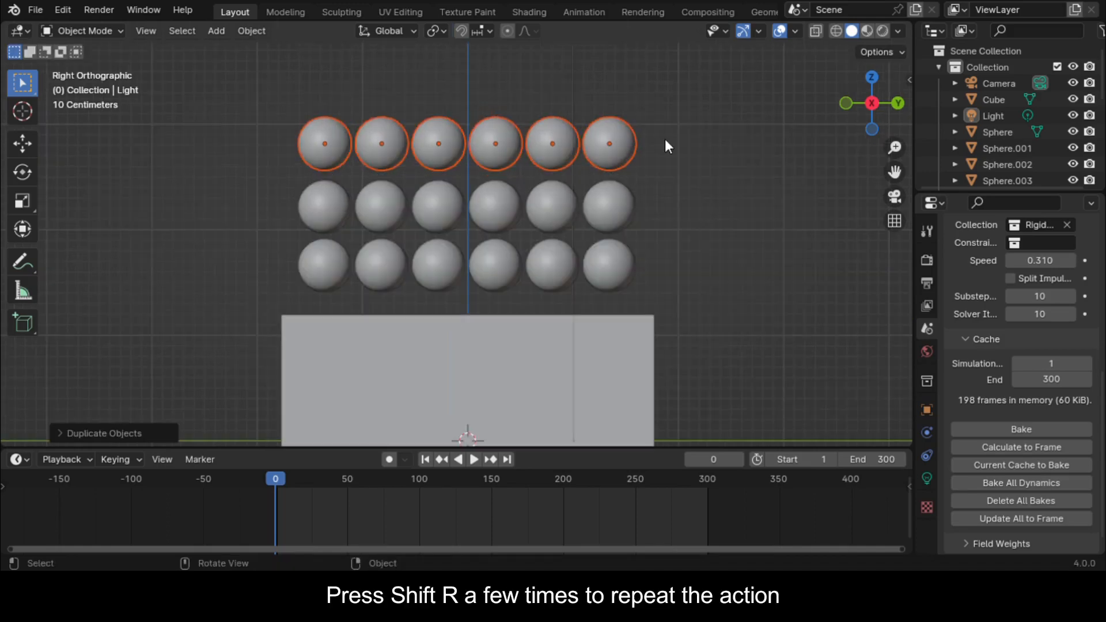
- Repeat the upward duplication of the sphere row until seven rows are stacked above the cube
scroll(668, 144, "down", 1)
scroll(672, 153, "up", 2)
scroll(672, 153, "down", 1)
key("shift+r")
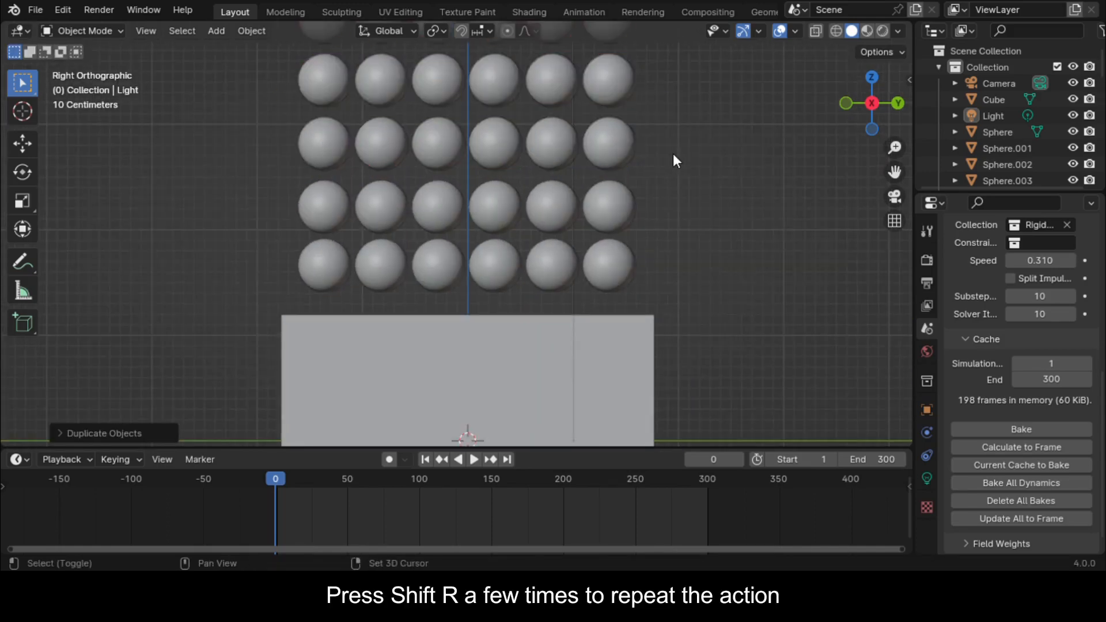
key("shift+r")
key("shift+r")
scroll(672, 154, "down", 4)
scroll(662, 151, "up", 2)
key("shift+r")
scroll(661, 151, "down", 3)
- Select all the spheres and, in front view, duplicate them about -0.56 m along X, repeating the duplication once for a third layer
left_click_drag(871, 103, 939, 110)
left_click_drag(406, 94, 529, 245)
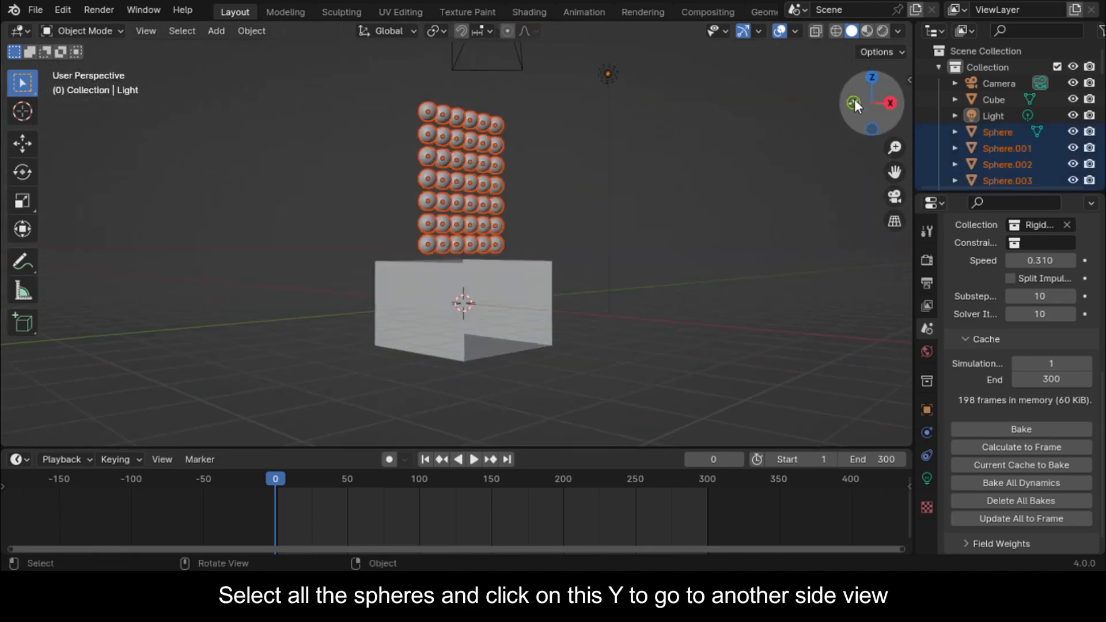
left_click(854, 101)
scroll(600, 179, "up", 5)
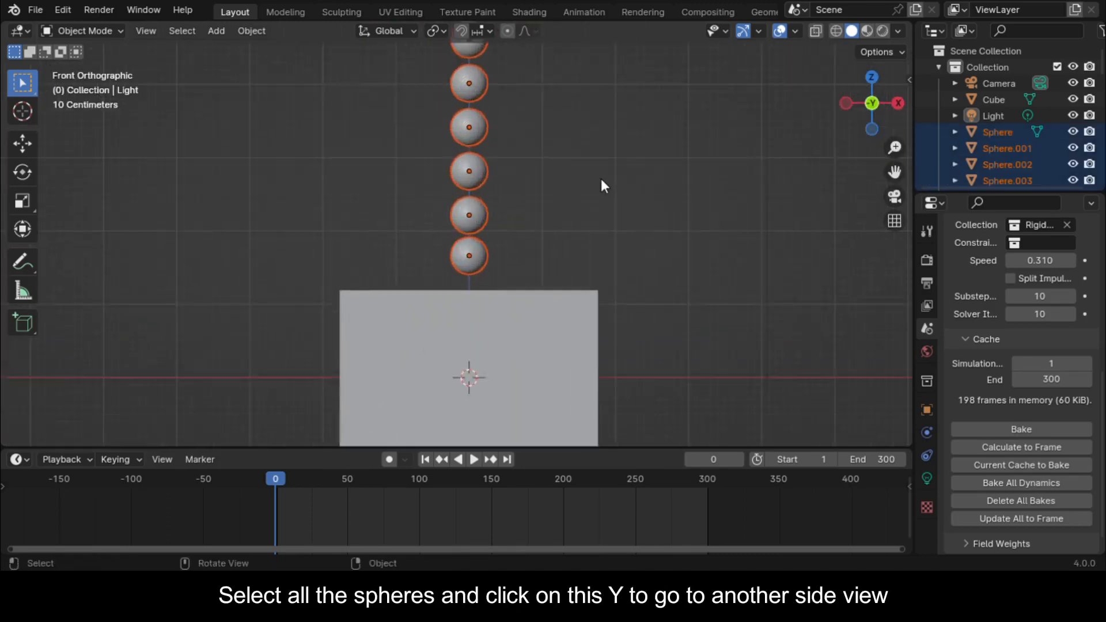
key("shift+d")
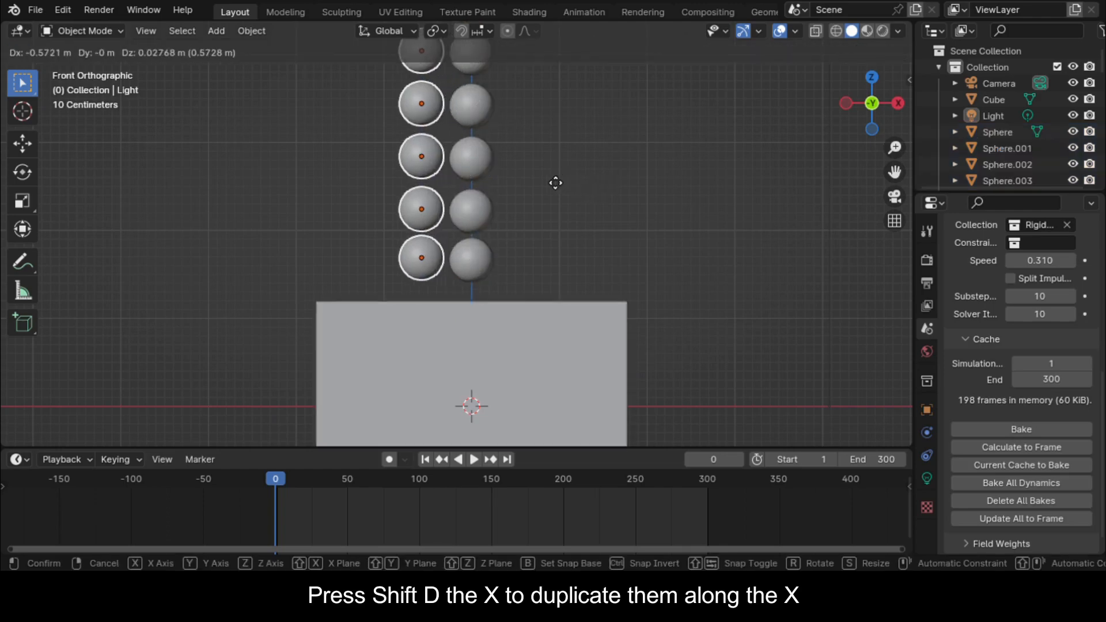
key("x")
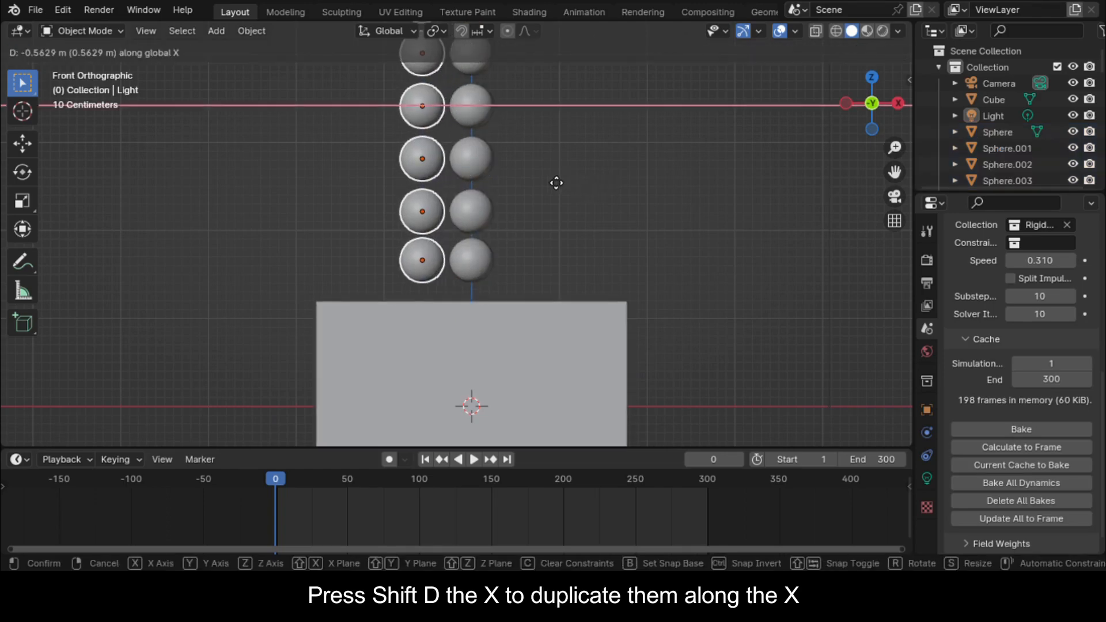
left_click(556, 182)
key("shift+r")
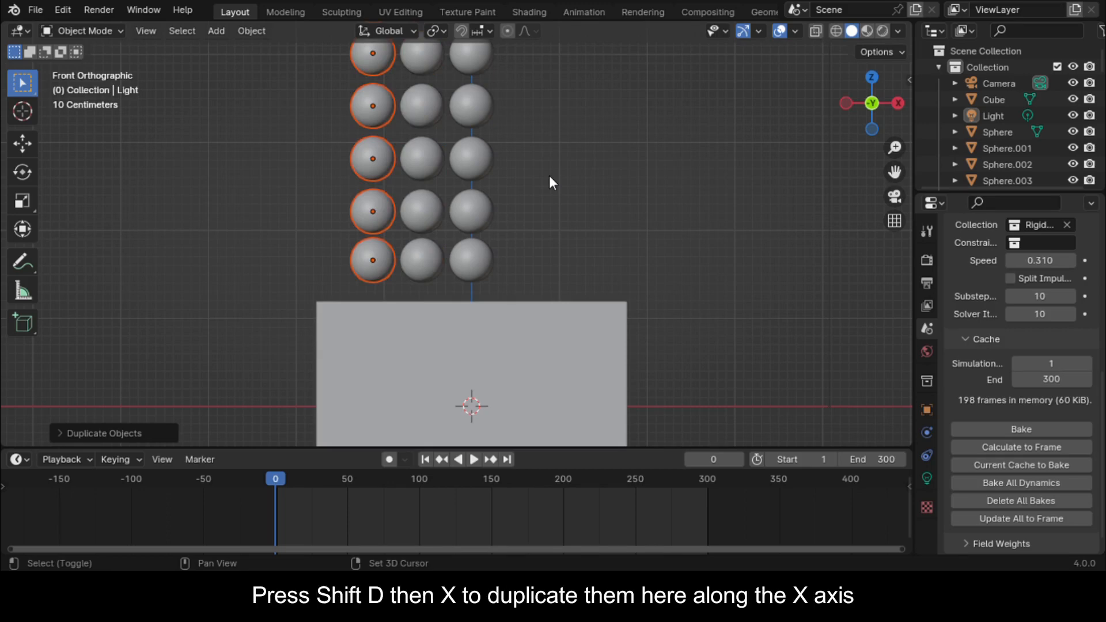
- Duplicate the selected layer about 1.68 m along positive X, and duplicate that copy along X again to add a fifth layer
key("shift+d")
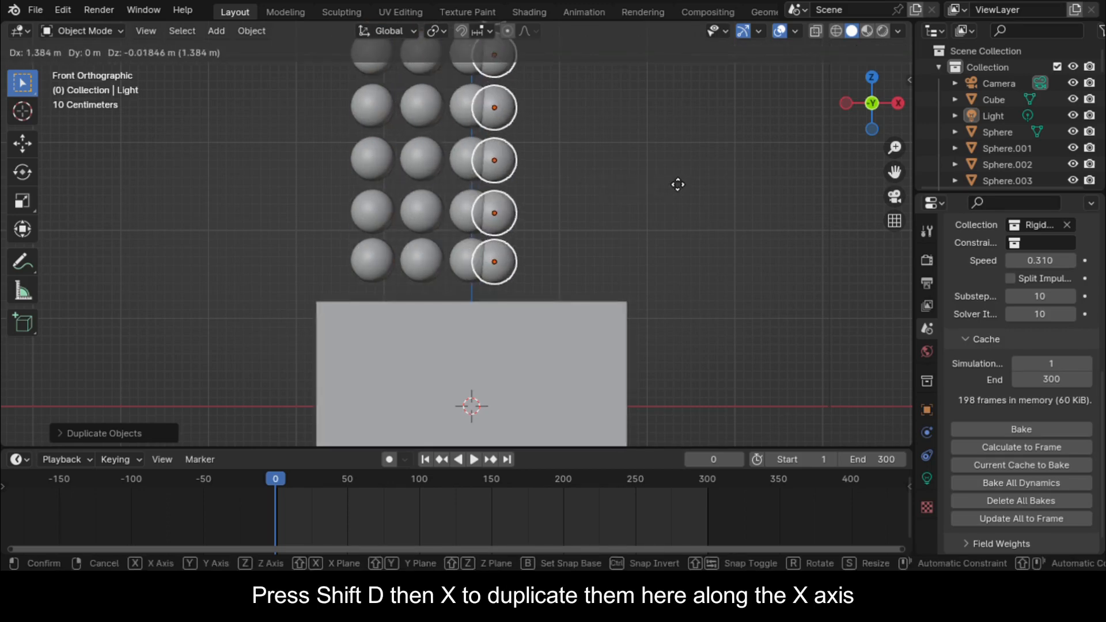
key("x")
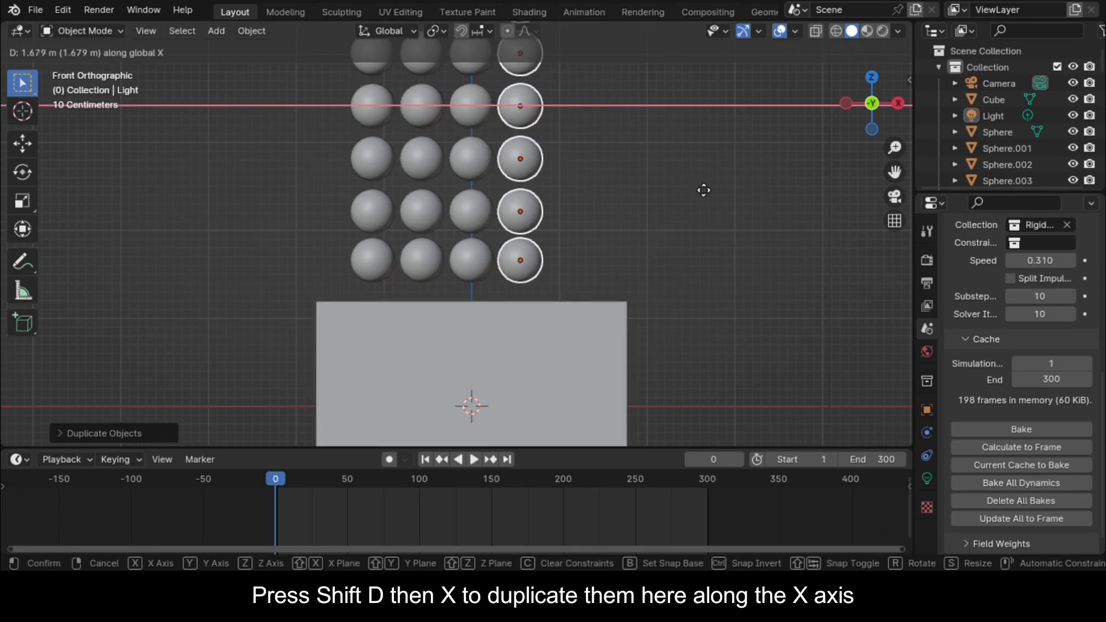
left_click(696, 184)
key("shift+d")
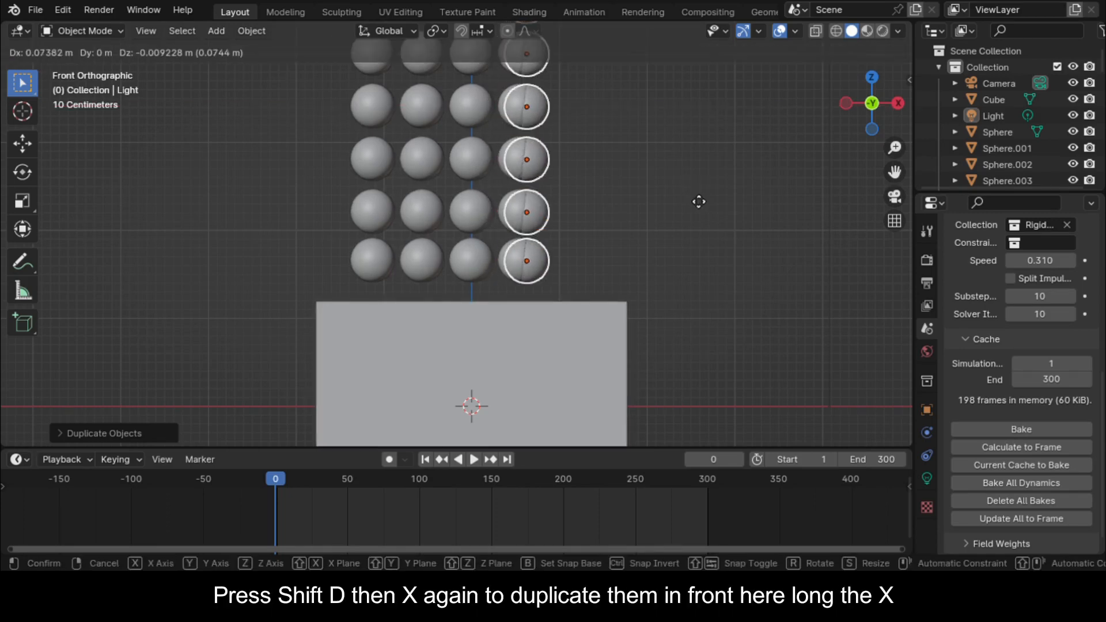
key("x")
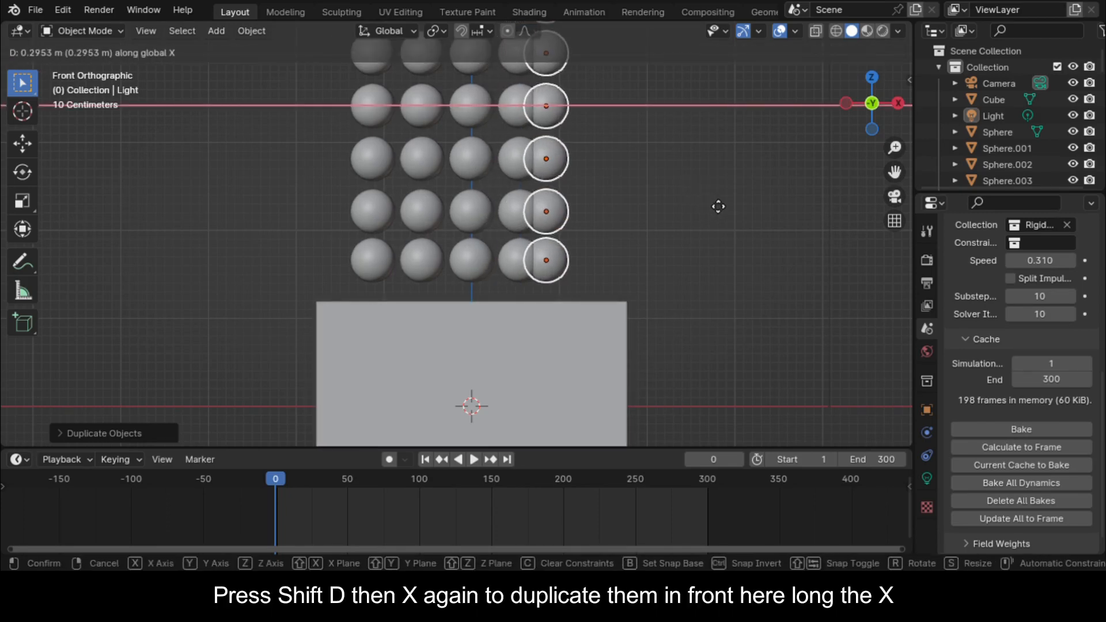
left_click(735, 205)
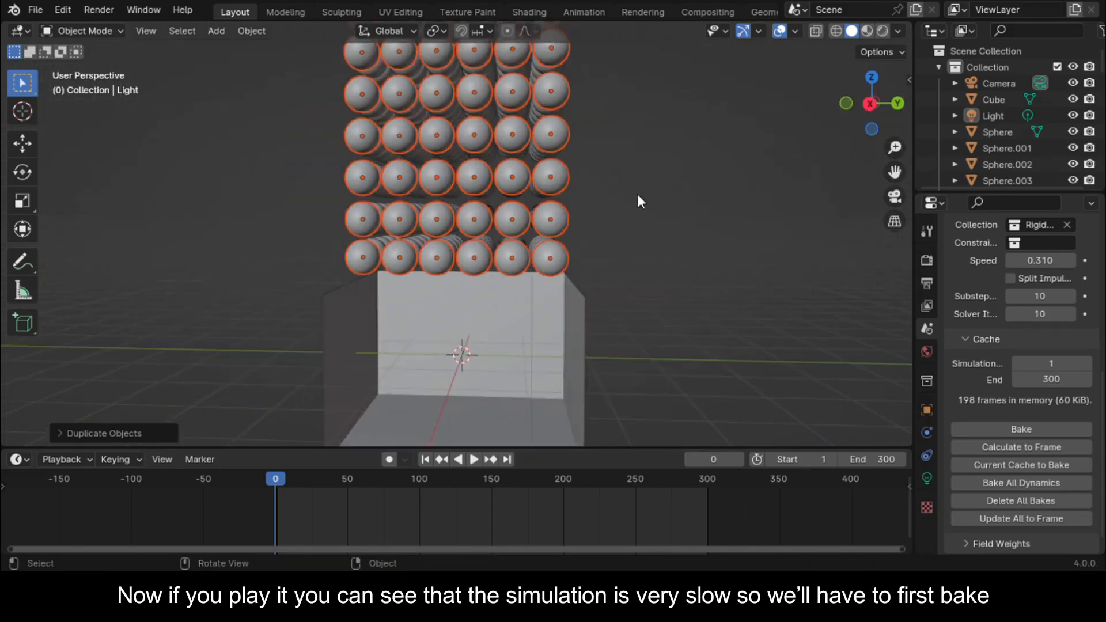
- Save the project file and play the simulation of the full block of spheres to check its playback speed
left_click_drag(871, 102, 864, 110)
key("ctrl+s")
key("space")
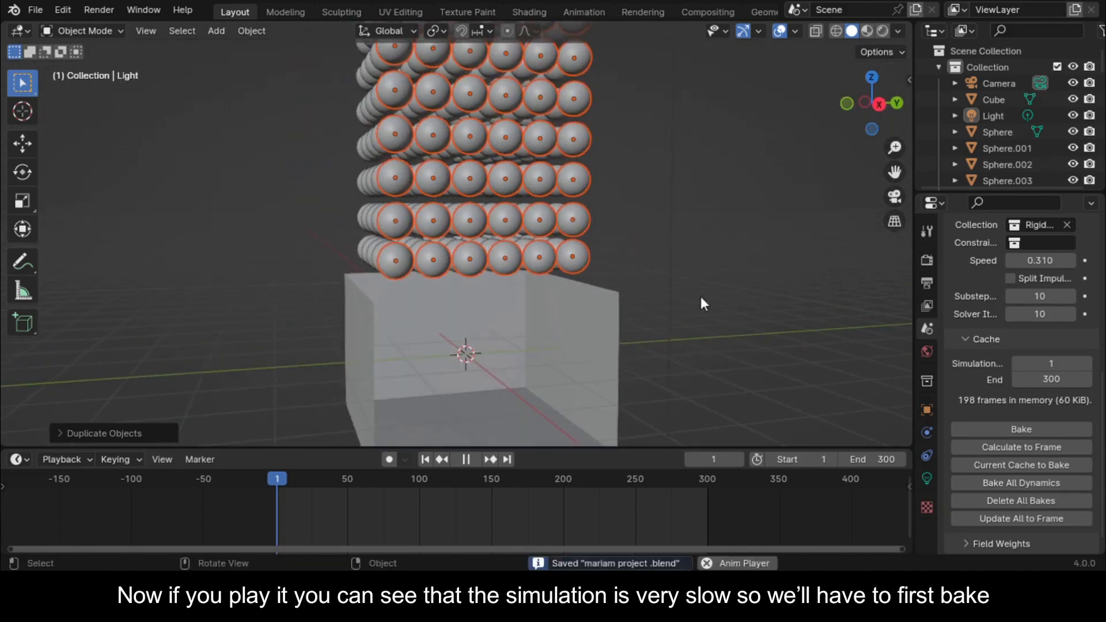
left_click(466, 459)
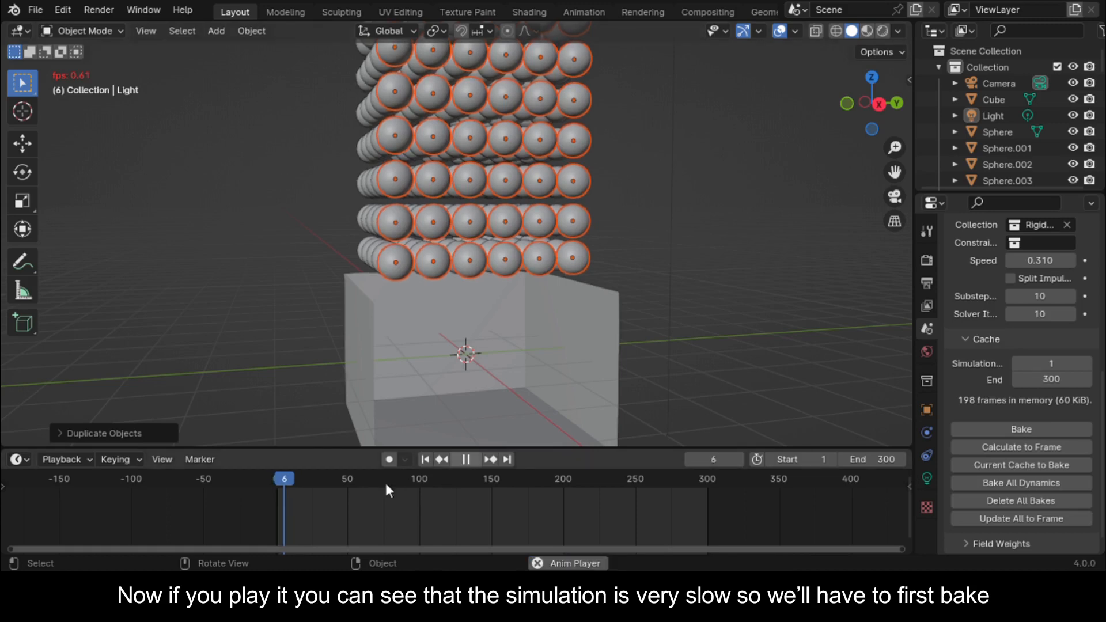
- Bake the Rigid Body World cache for frames 1 to 300 and play the baked simulation
left_click(1016, 431)
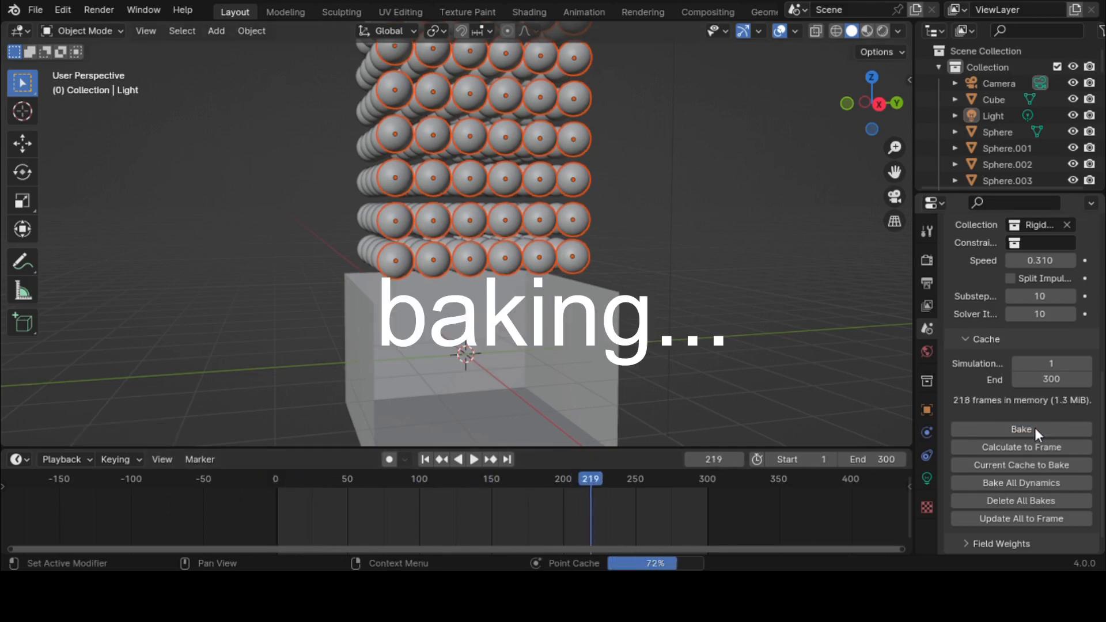
left_click(474, 459)
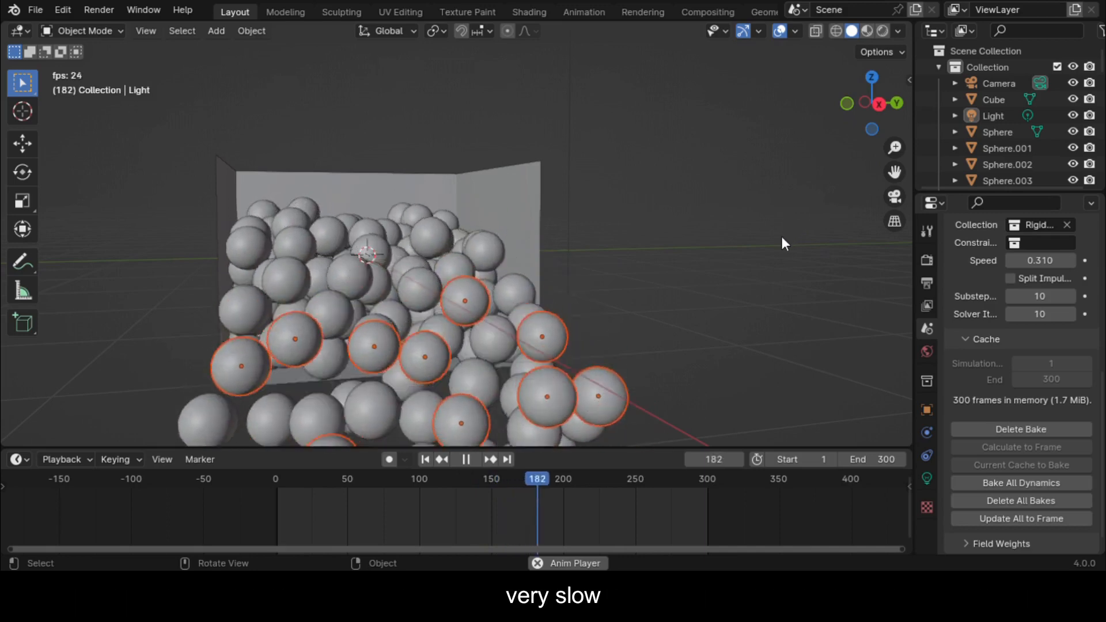
- Stop the playback and rebake the Rigid Body World cache with the simulation speed set to 0.660
scroll(523, 351, "down", 3)
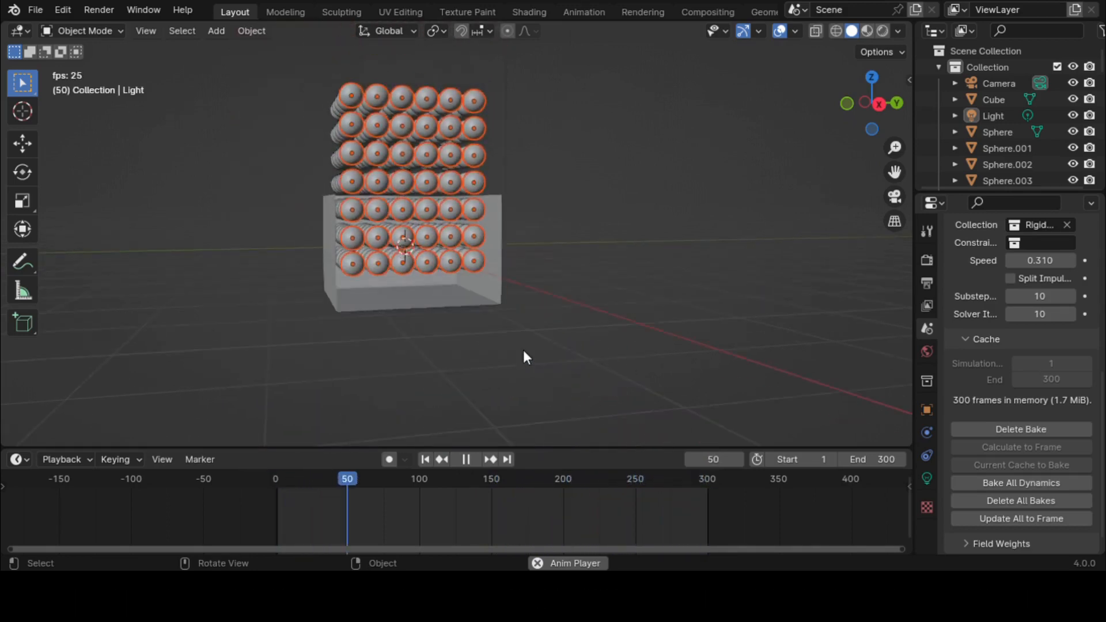
key("space")
left_click_drag(376, 483, 285, 485)
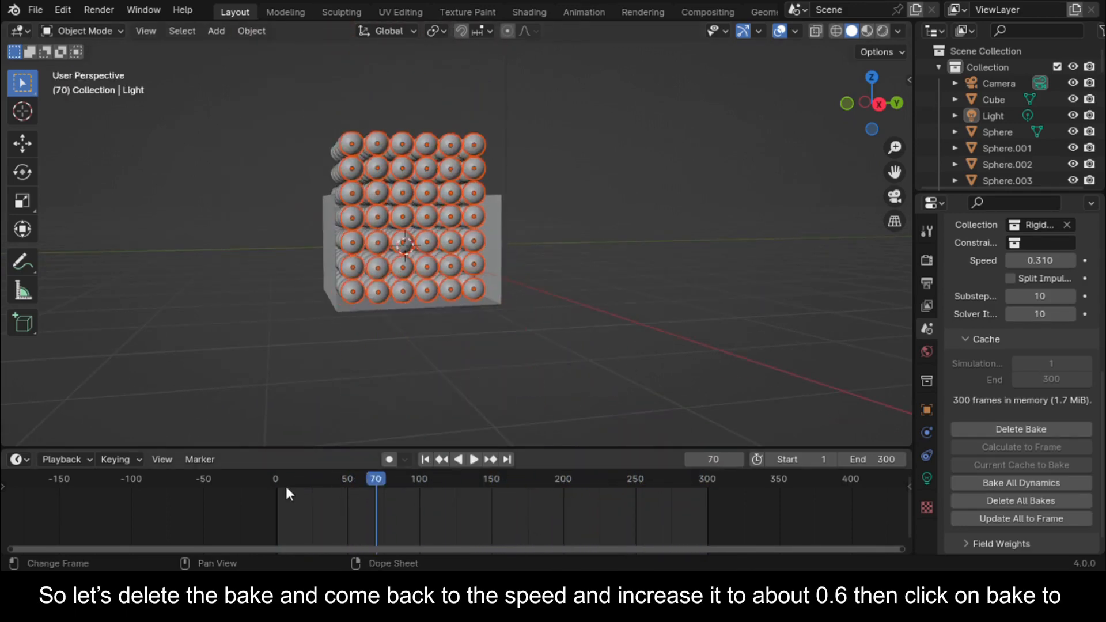
scroll(1063, 391, "up", 1)
scroll(1036, 397, "down", 1)
left_click(1004, 427)
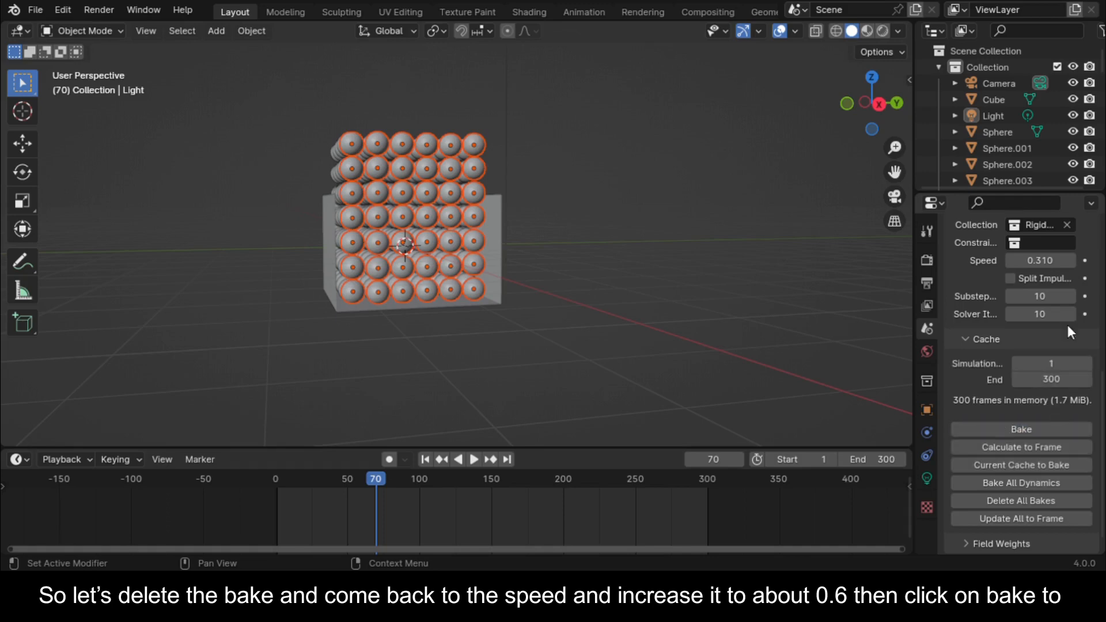
scroll(1025, 368, "up", 1)
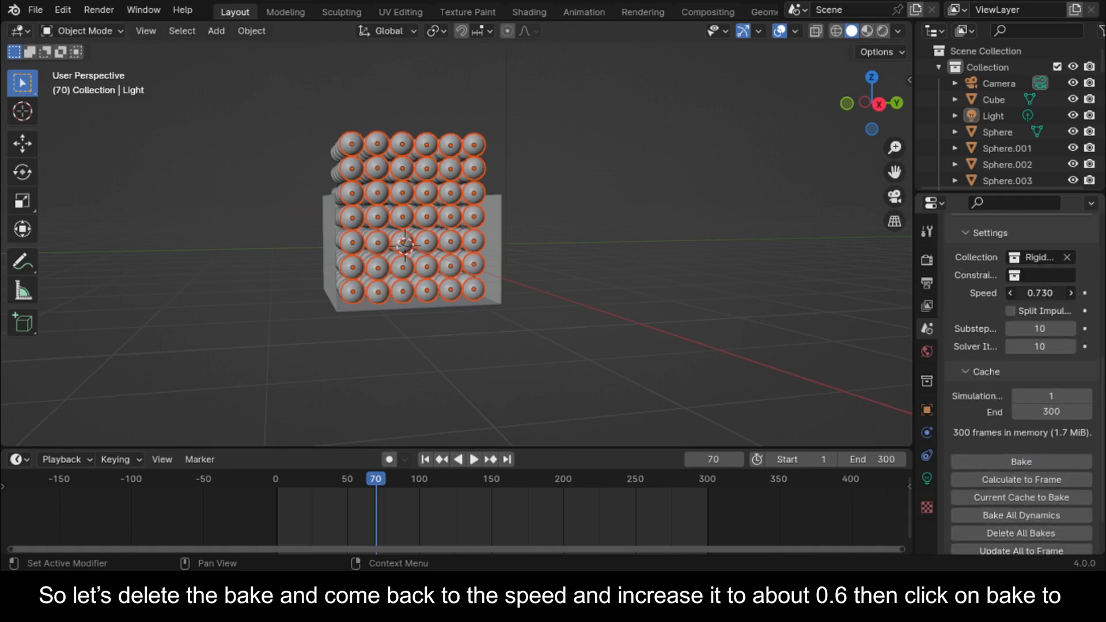
left_click(1035, 464)
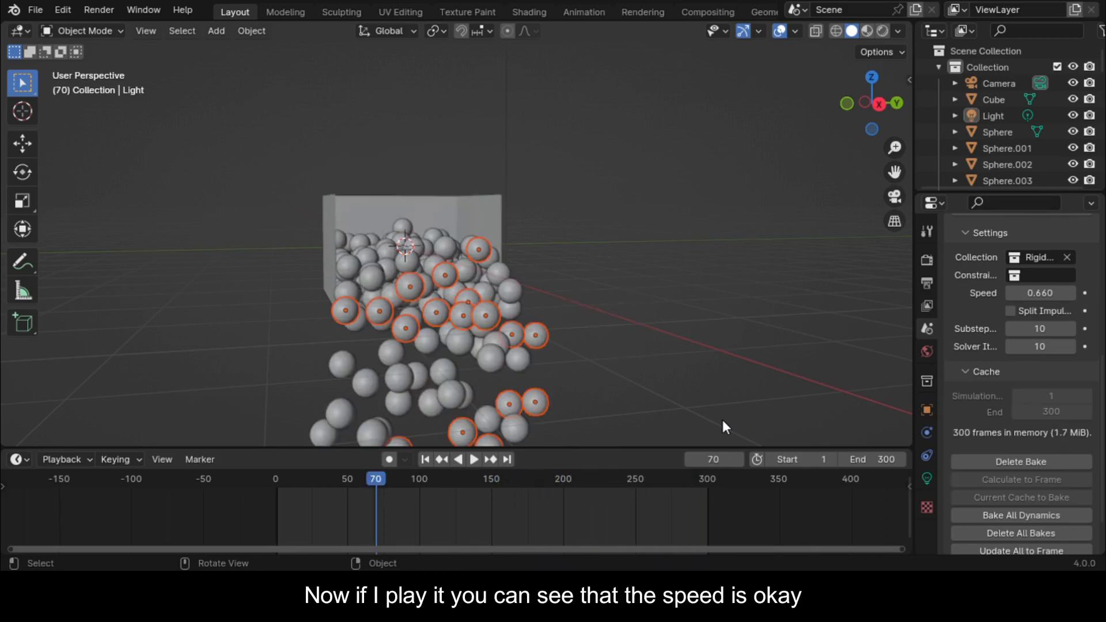
- Play the rebaked simulation from frame 0 to check its speed, and return to frame 0
left_click(275, 482)
left_click(478, 458)
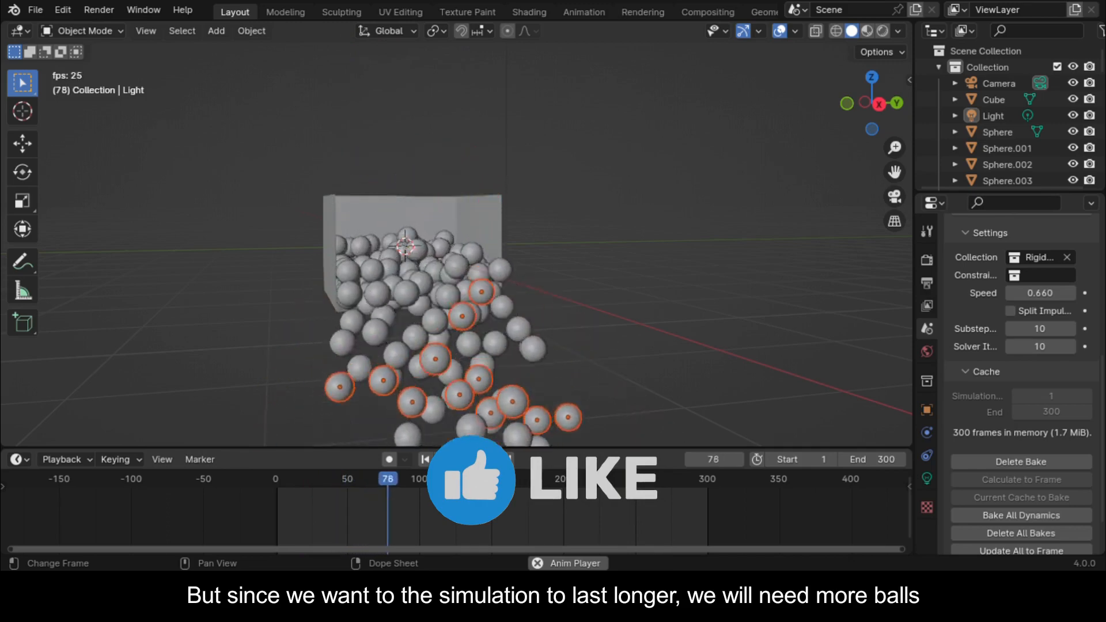
left_click_drag(509, 484, 362, 485)
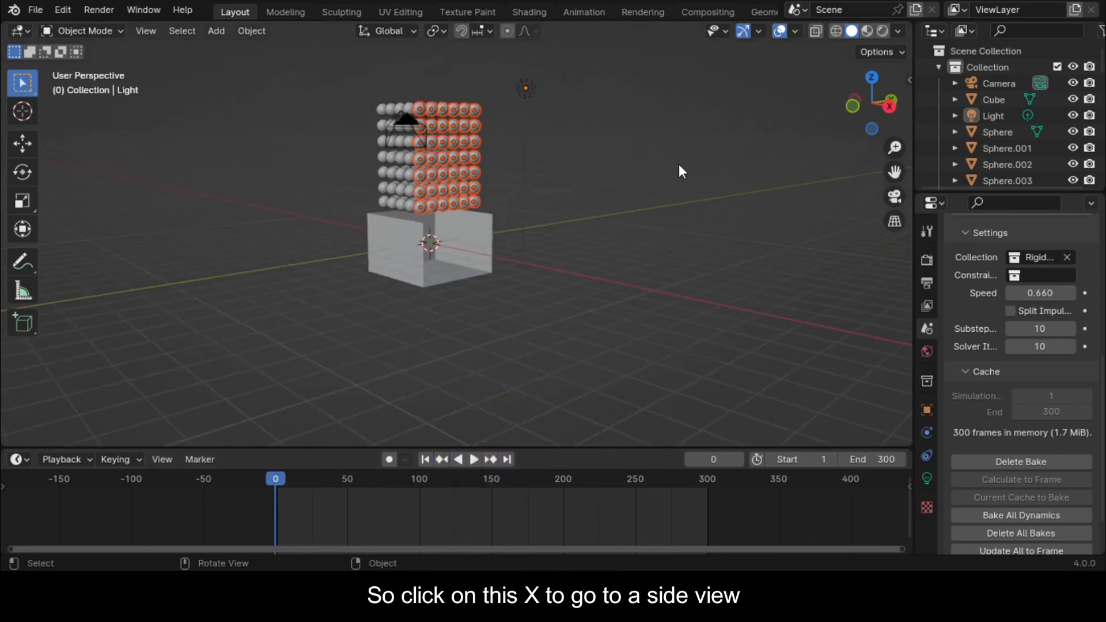
- In a side view with X-ray turned on, select all the spheres and exclude the light from the selection
left_click(853, 103)
scroll(686, 113, "up", 3)
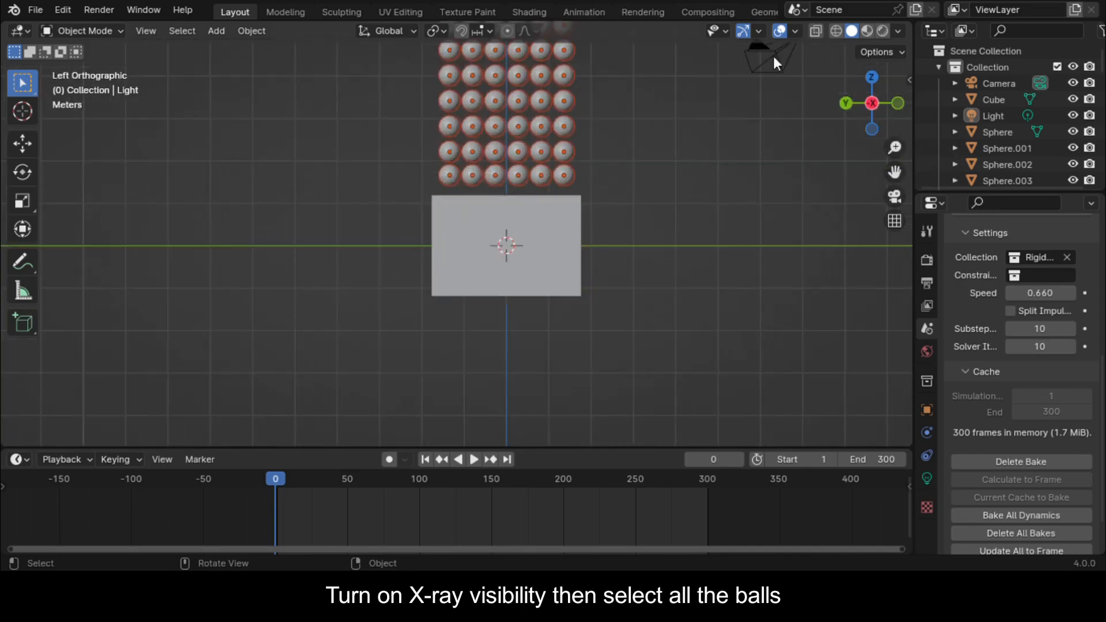
left_click(821, 30)
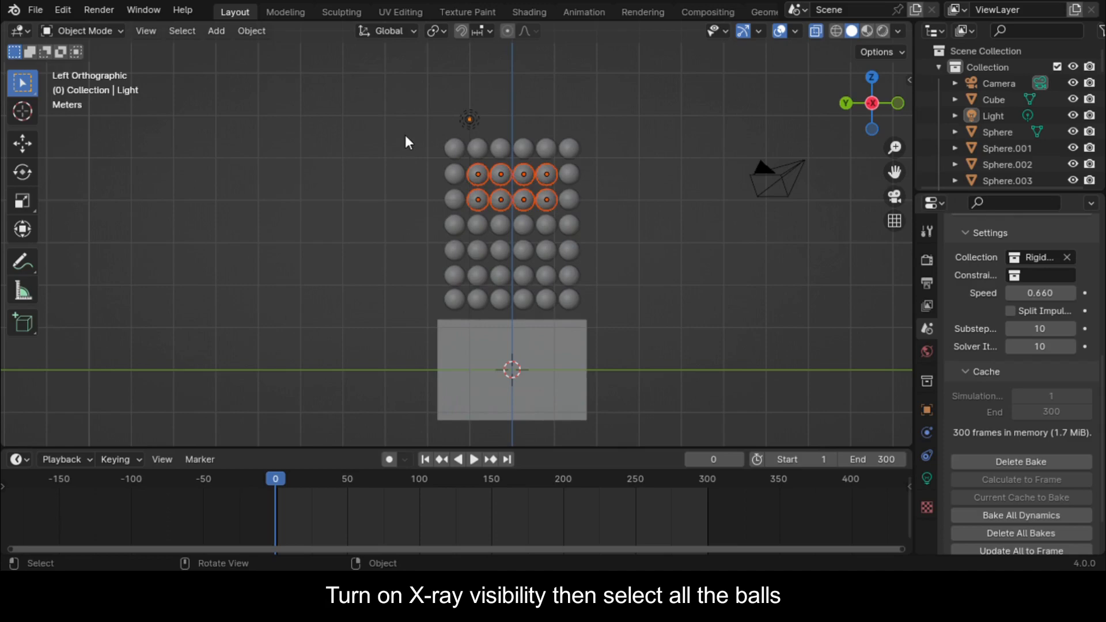
left_click_drag(405, 137, 637, 317)
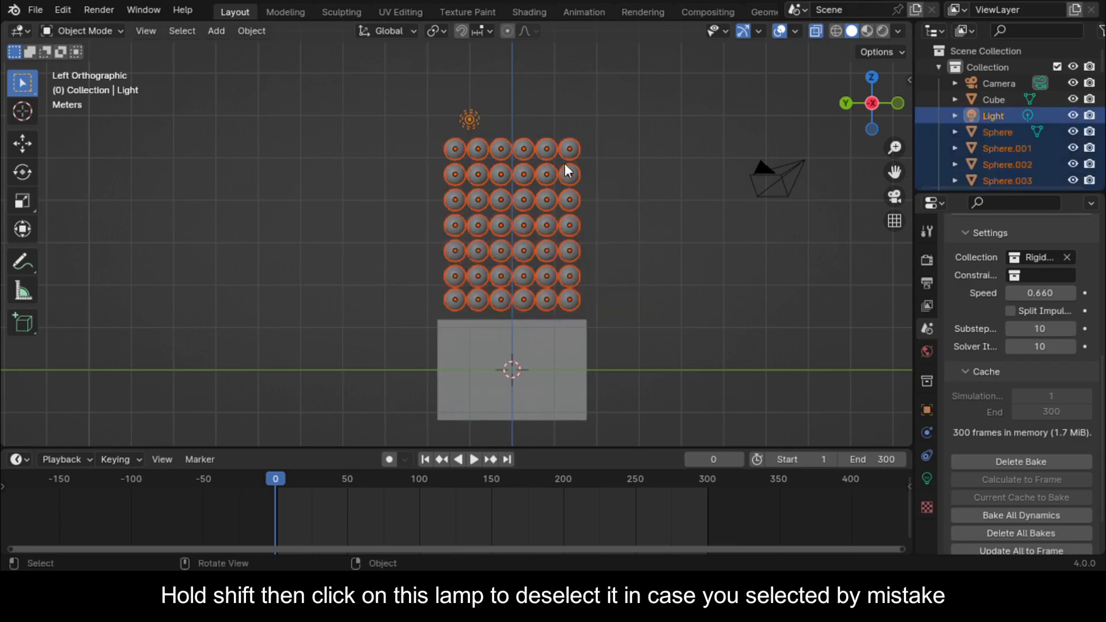
left_click(480, 118, "shift")
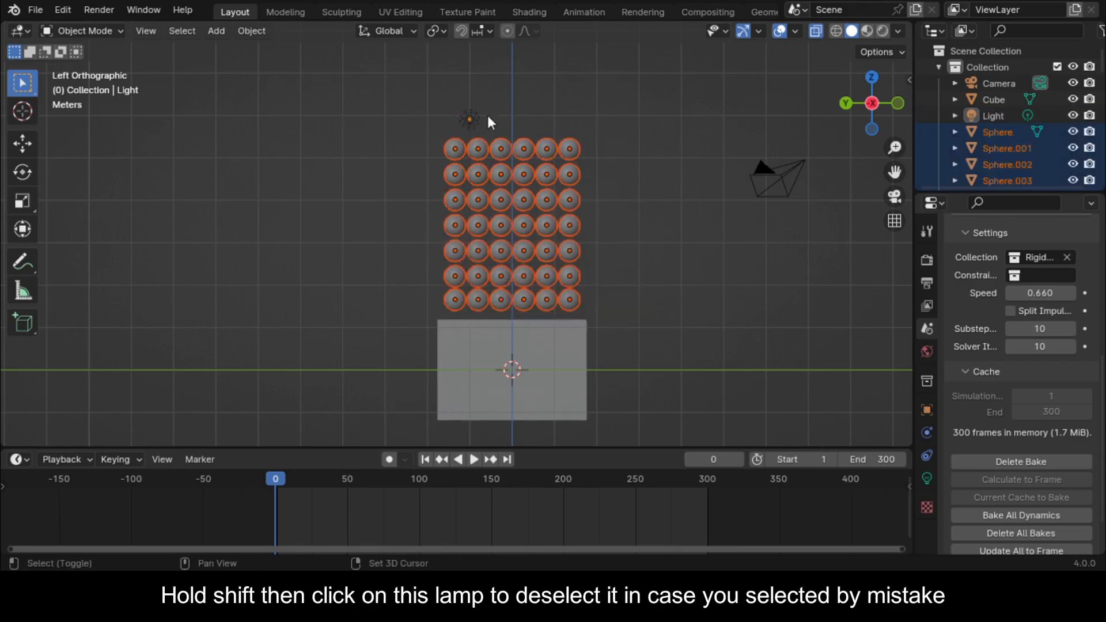
- In front view, duplicate the selected block of spheres about 4.17 m upward along Z
mouse_move(871, 103)
left_mouse_down()
mouse_move(847, 91)
mouse_move(867, 91)
left_mouse_up()
left_click(870, 104)
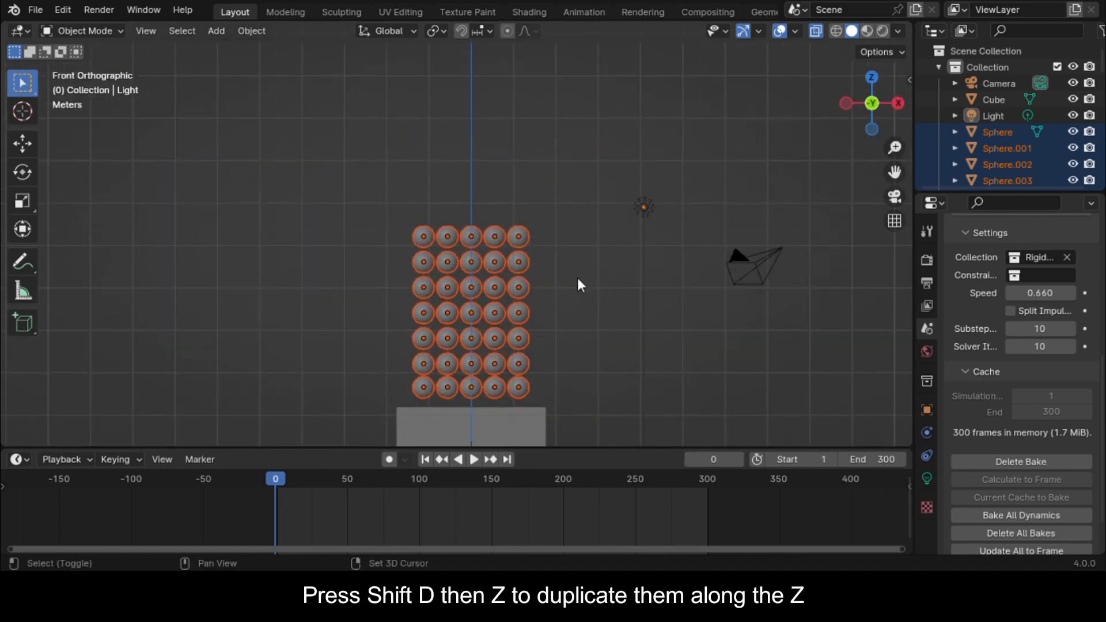
key("shift+d")
key("z")
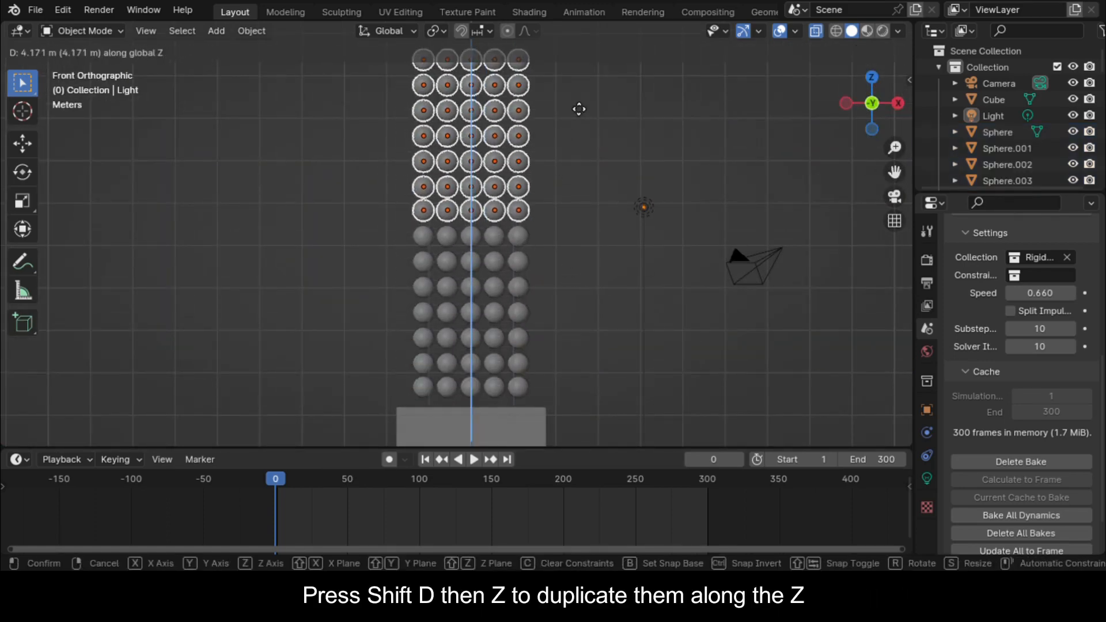
left_click(585, 120)
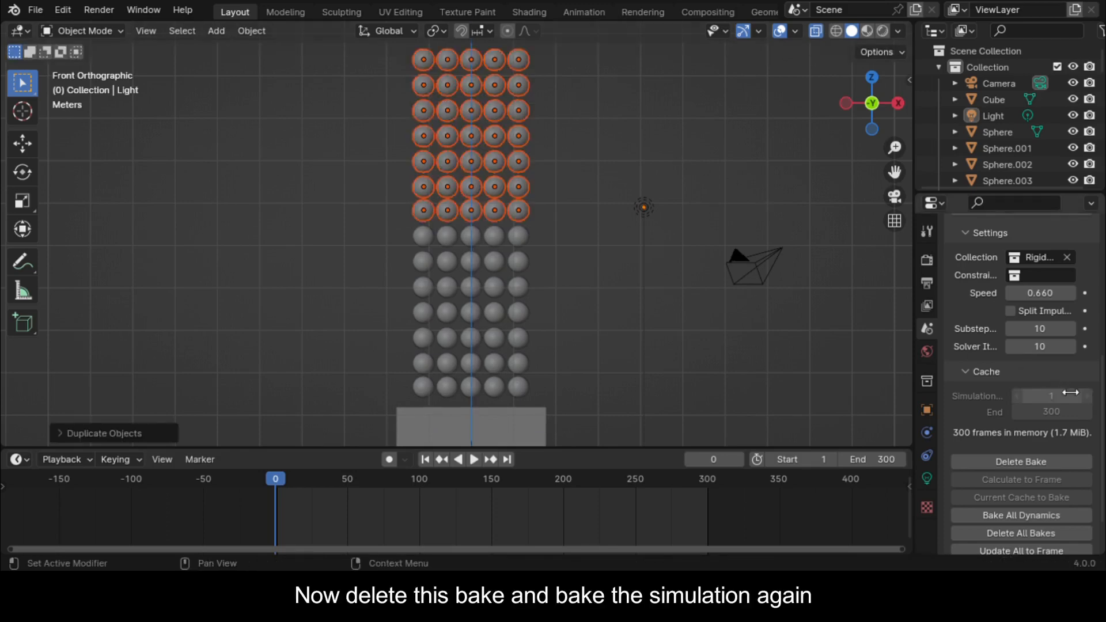
- Replace the old bake with a new one that includes the added spheres, and save the project file
left_click(1021, 460)
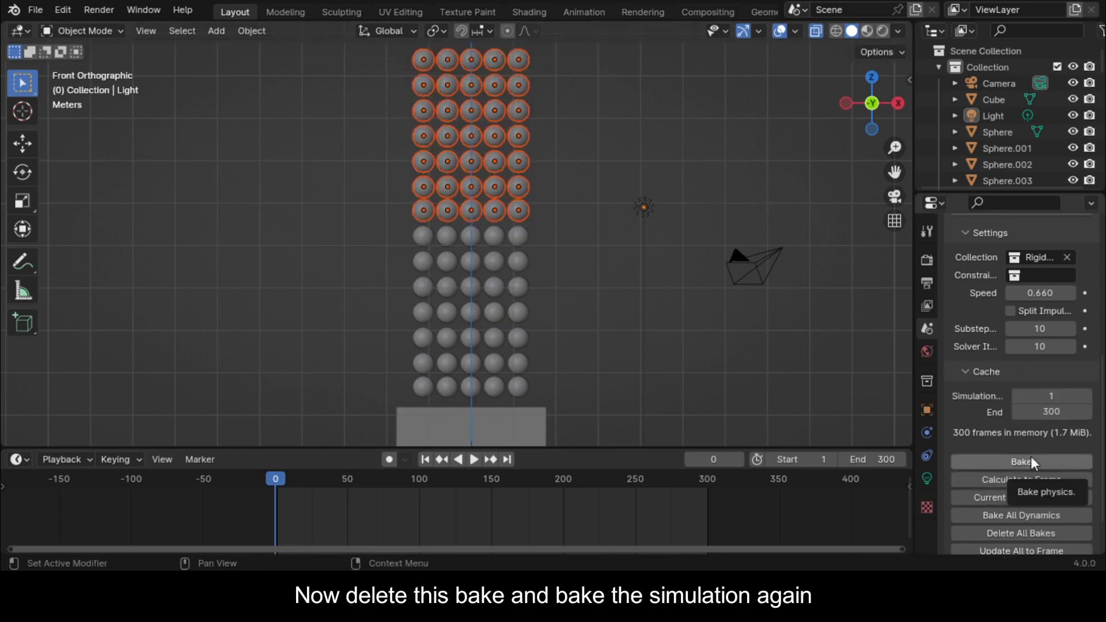
left_click(1027, 459)
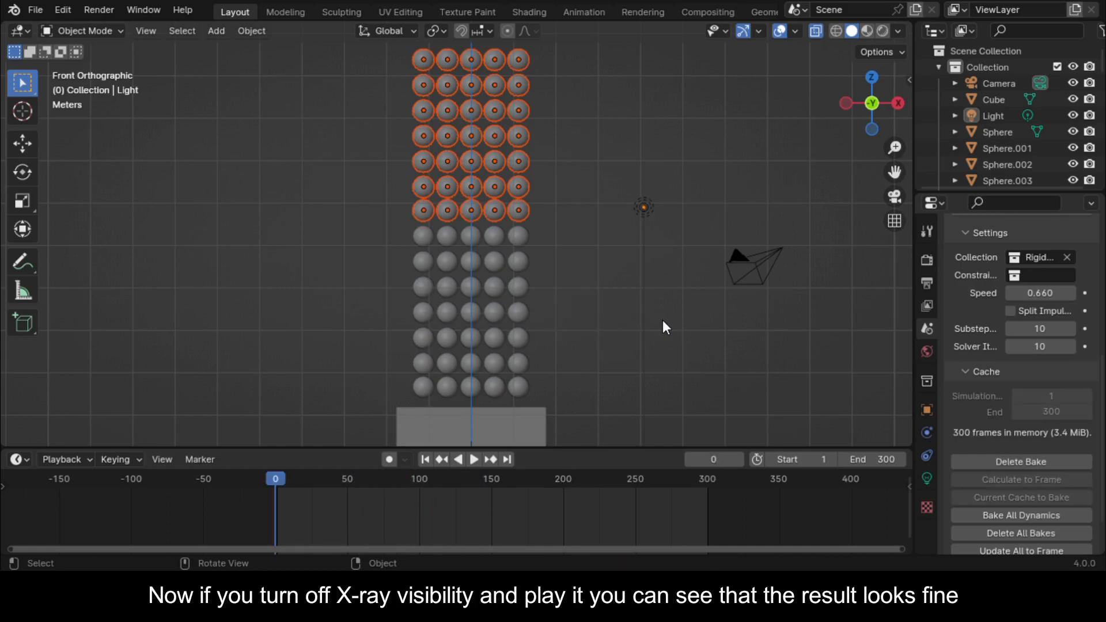
key("ctrl+s")
- Turn off X-ray and play the simulation in a perspective view, returning to frame 0
scroll(790, 124, "down", 2)
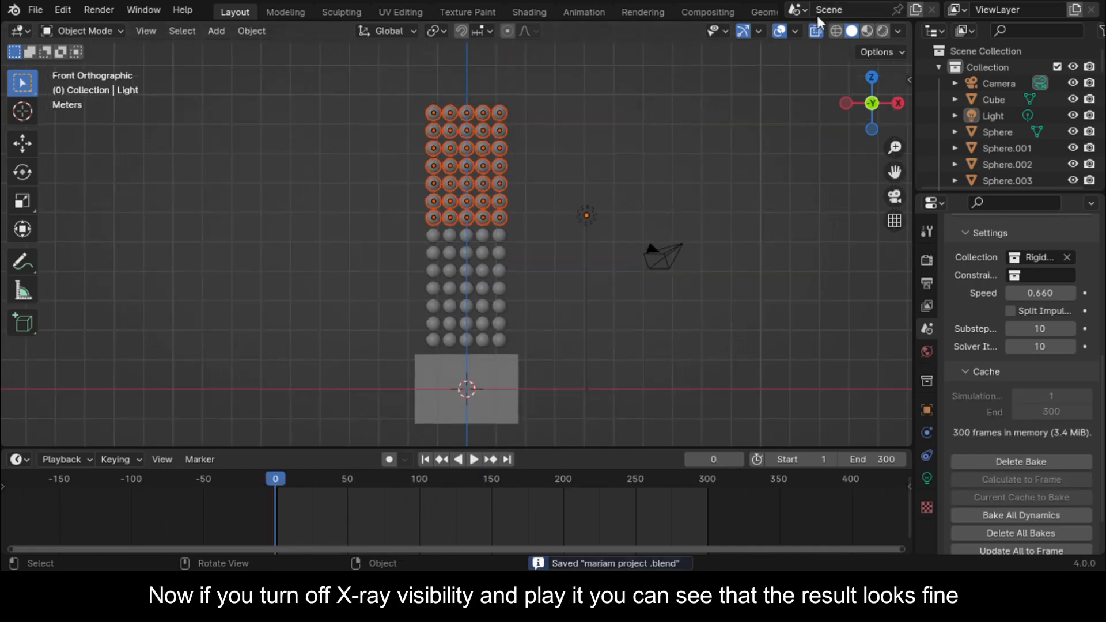
left_click(816, 30)
left_click_drag(860, 111, 804, 209)
left_click(473, 459)
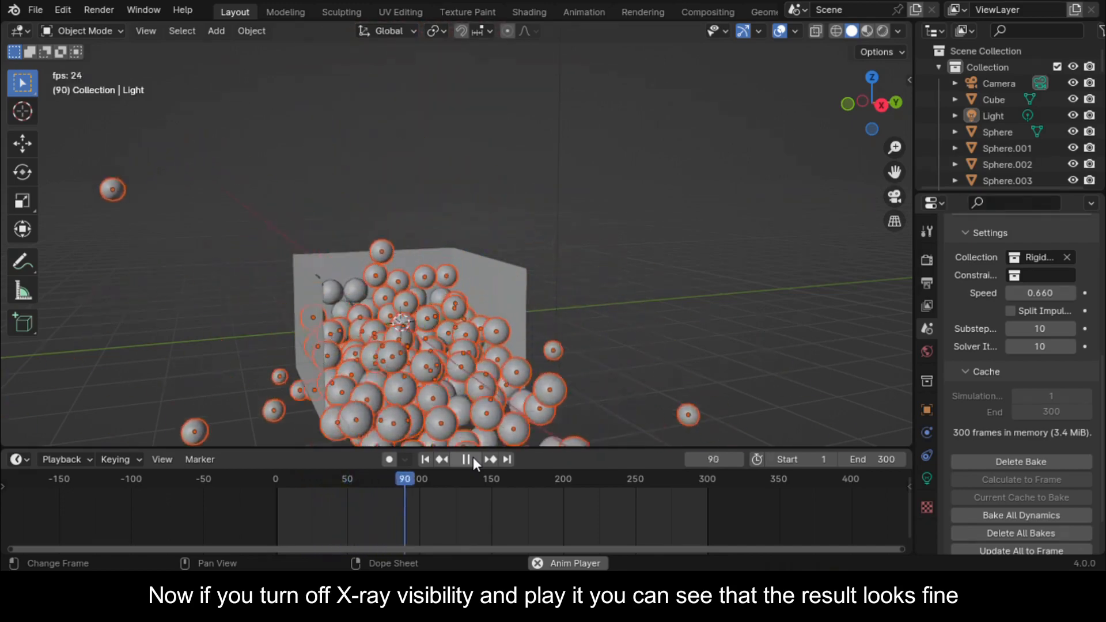
left_click(411, 479)
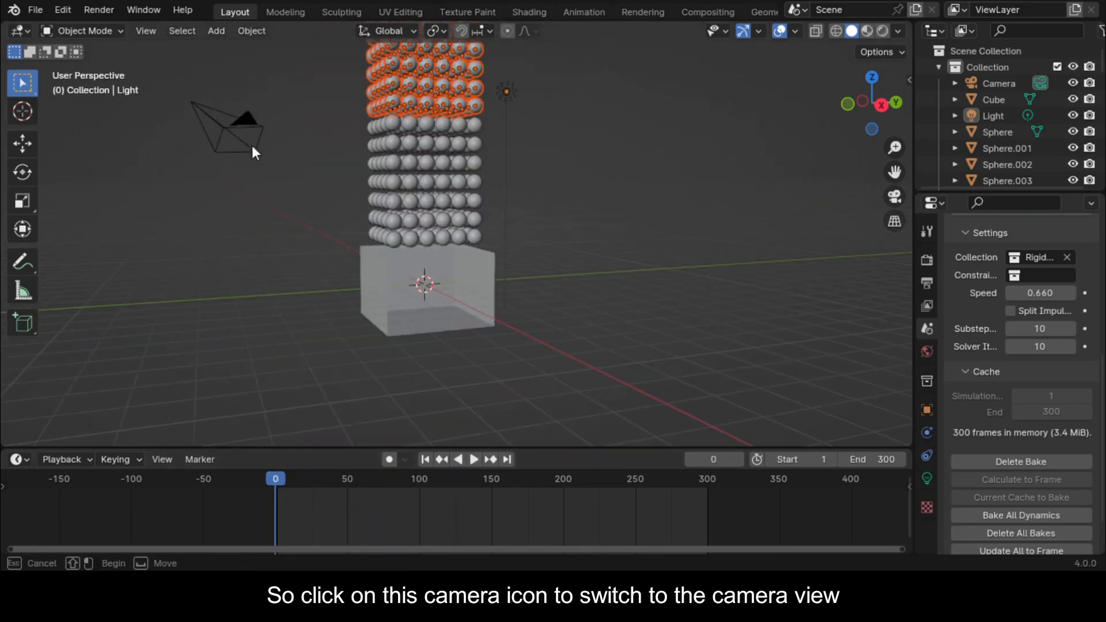
- Select the camera, look through it and enable the Camera to View lock
left_click(252, 151)
left_click(894, 197)
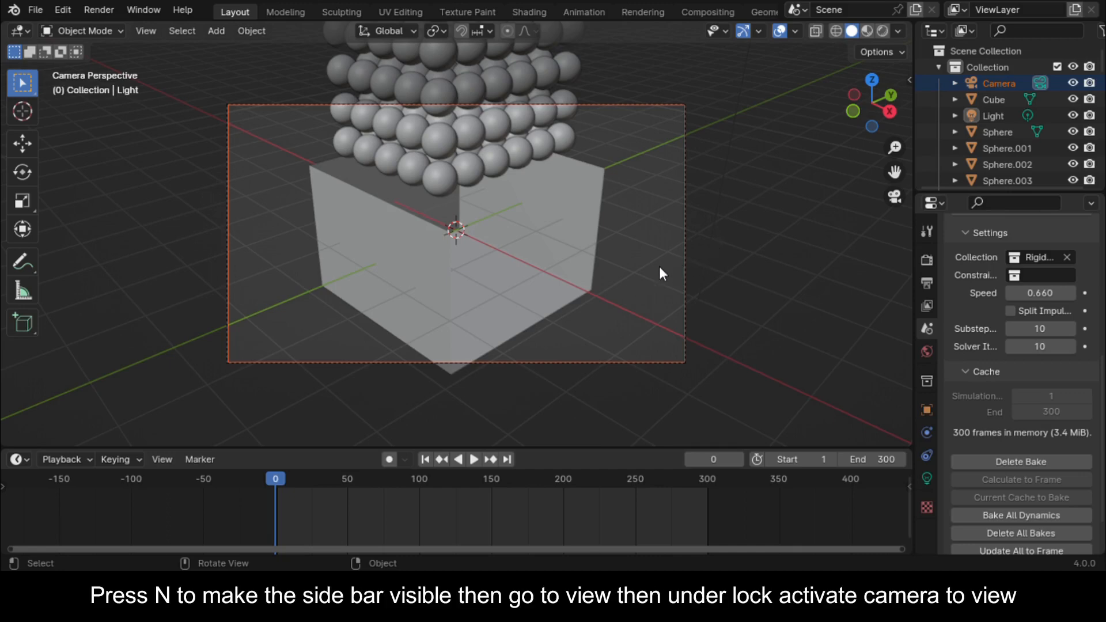
key("n")
left_click(902, 159)
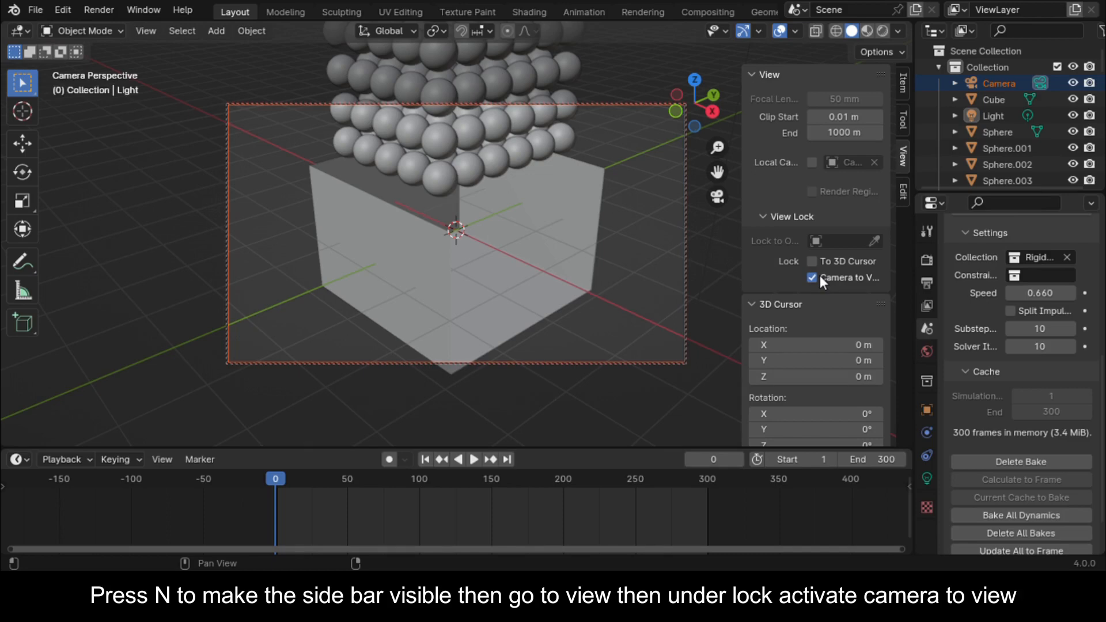
key("n")
- Reposition the camera to face the cube's open side with the whole opening in frame, and disable the Camera to View lock
left_click(863, 108)
mouse_move(863, 110)
left_mouse_down()
mouse_move(869, 93)
mouse_move(863, 101)
left_mouse_up()
left_click_drag(894, 172, 882, 160)
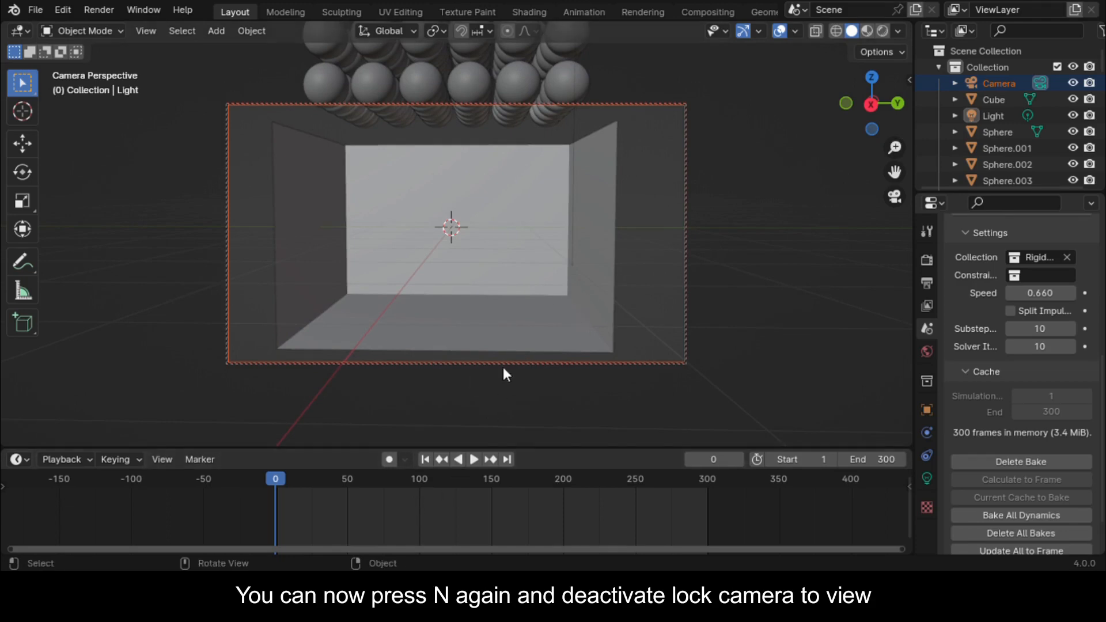
key("n")
left_click(812, 277)
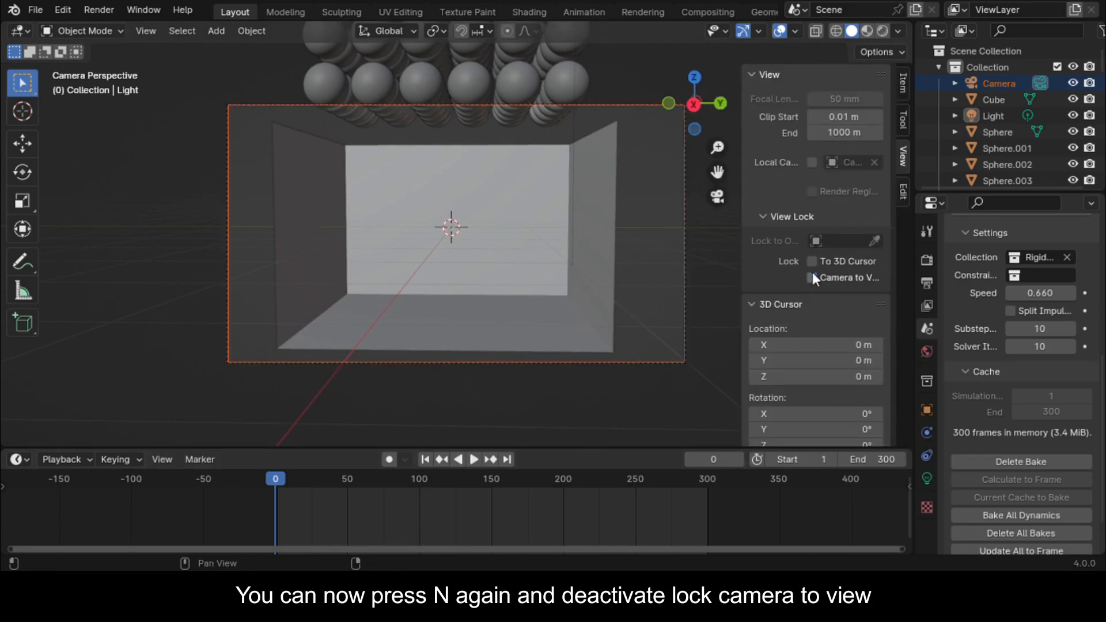
key("n")
- Save the project file and play the simulation through the camera, returning to frame 7
key("ctrl+s")
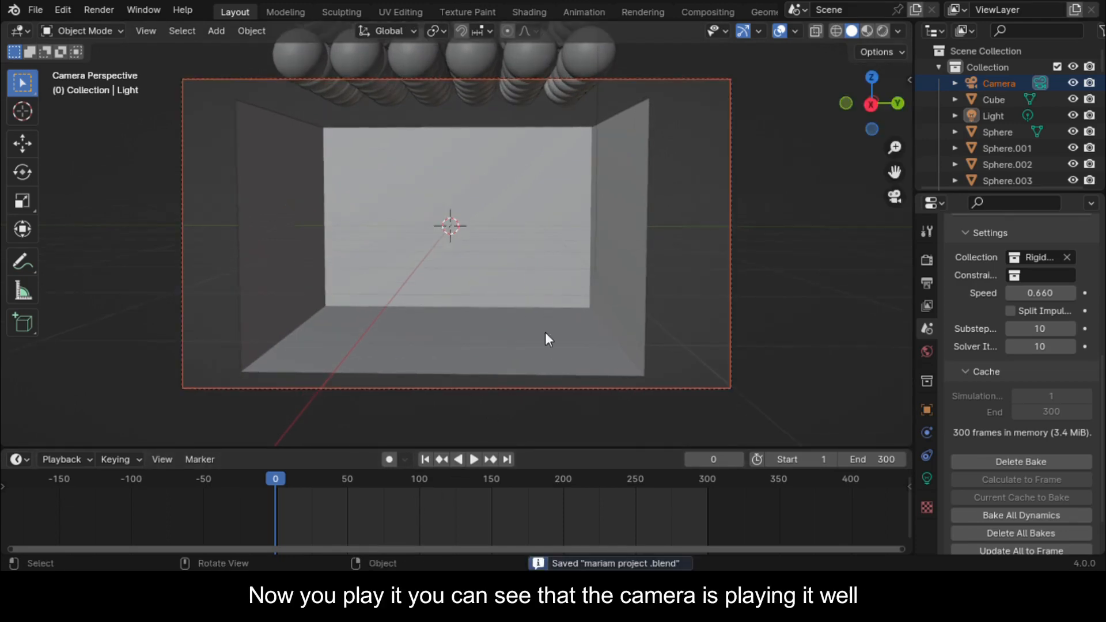
left_click(473, 459)
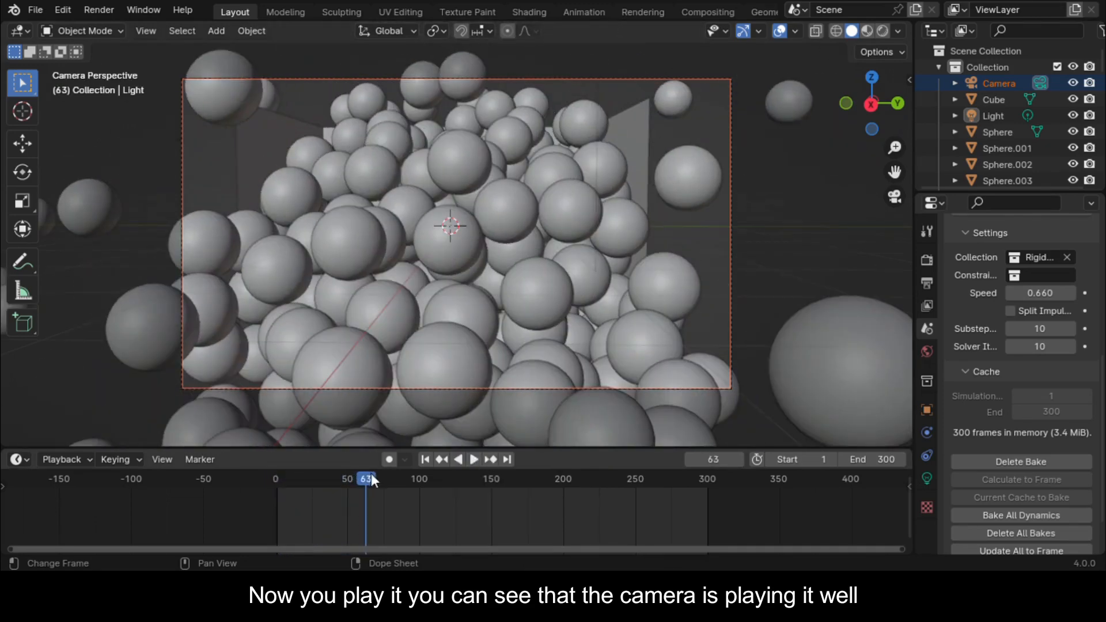
left_click(319, 476)
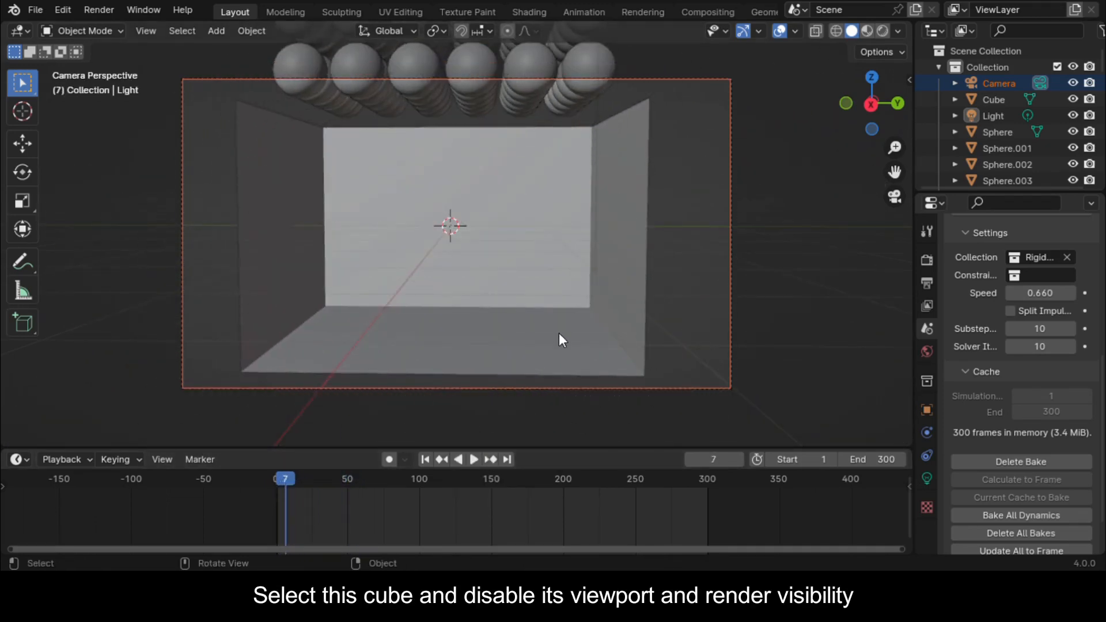
- Hide the cube in the viewport and disable it in renders
left_click(558, 333)
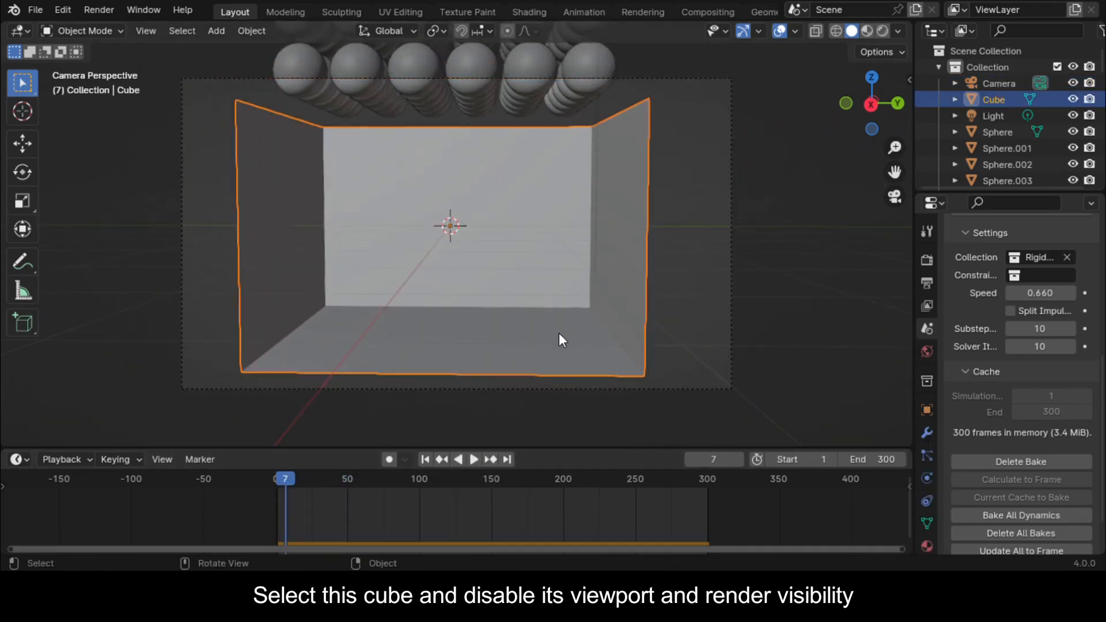
left_click(1072, 99)
left_click(1089, 100)
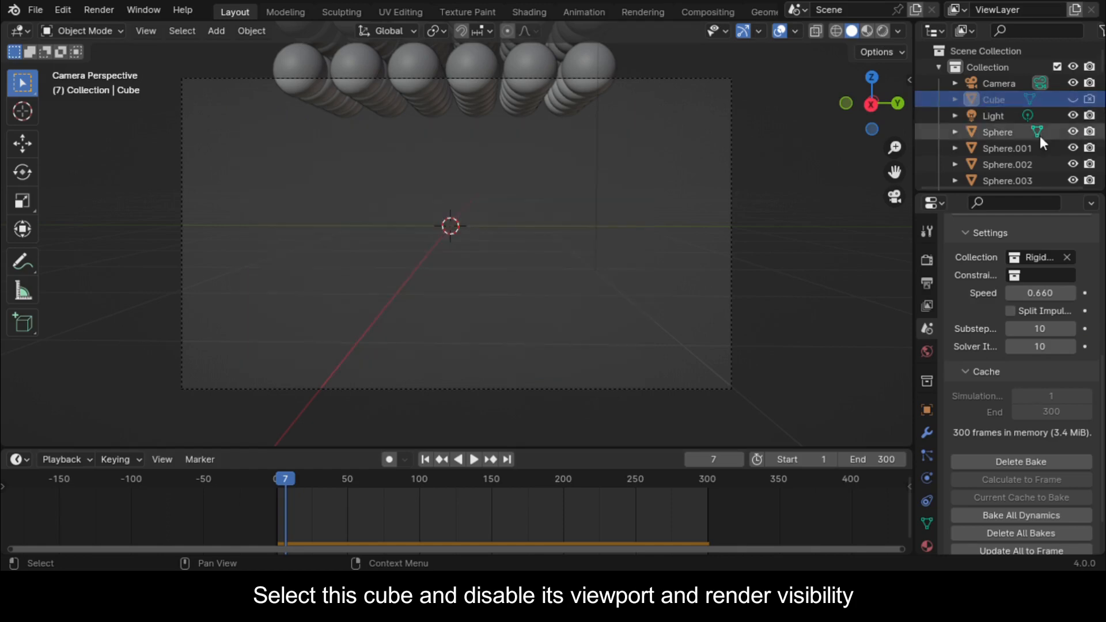
- Save the project file and play the simulation with the cube hidden
key("ctrl+s")
key("space")
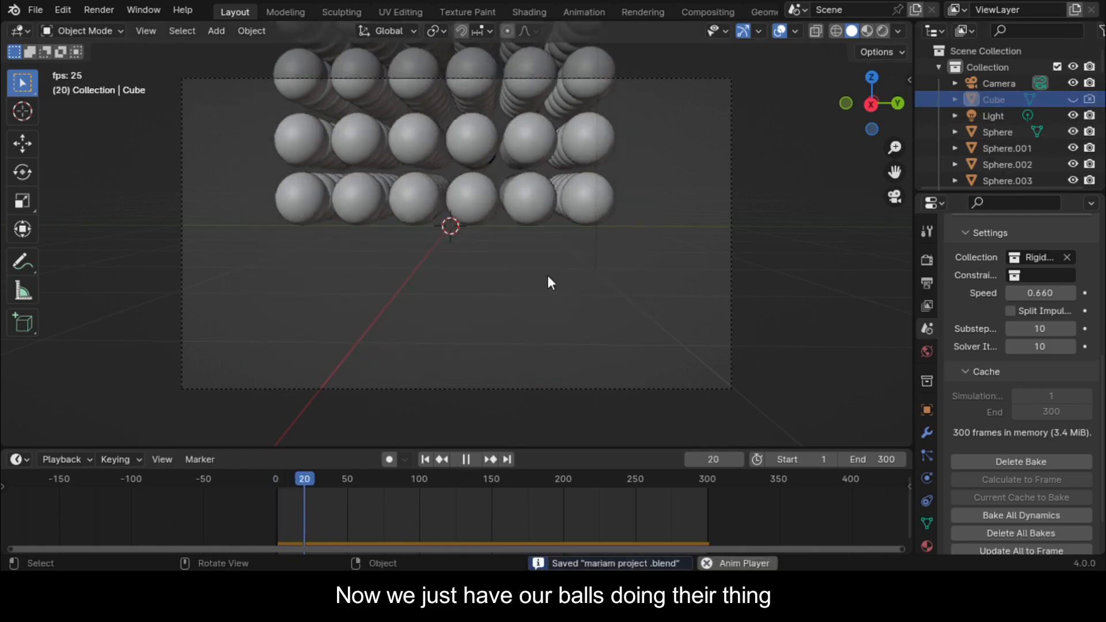